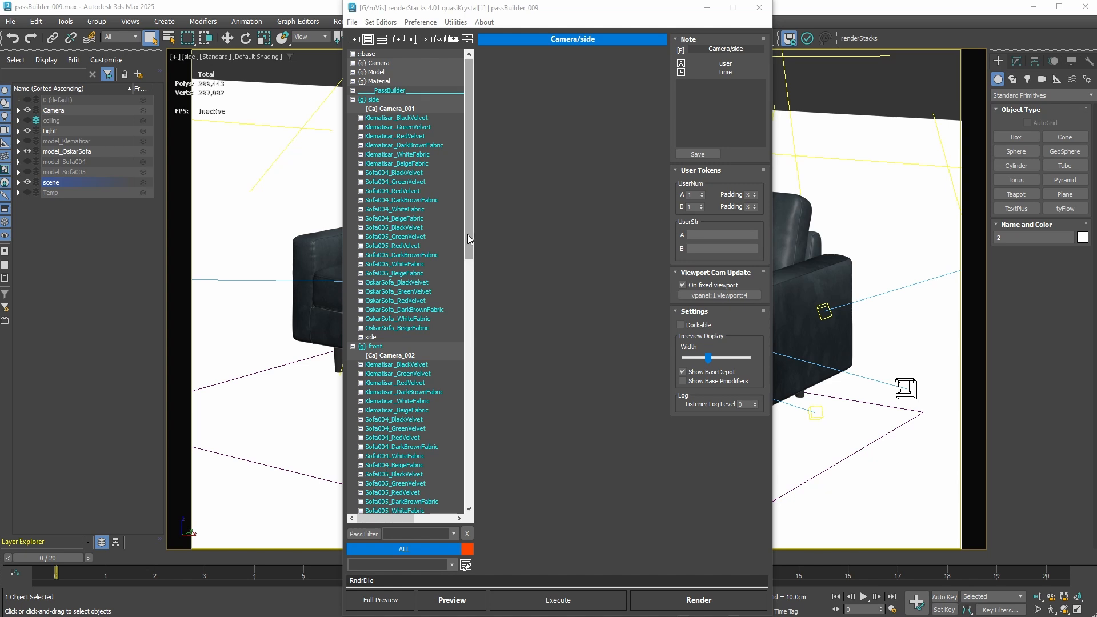
drag(469, 343, 470, 171)
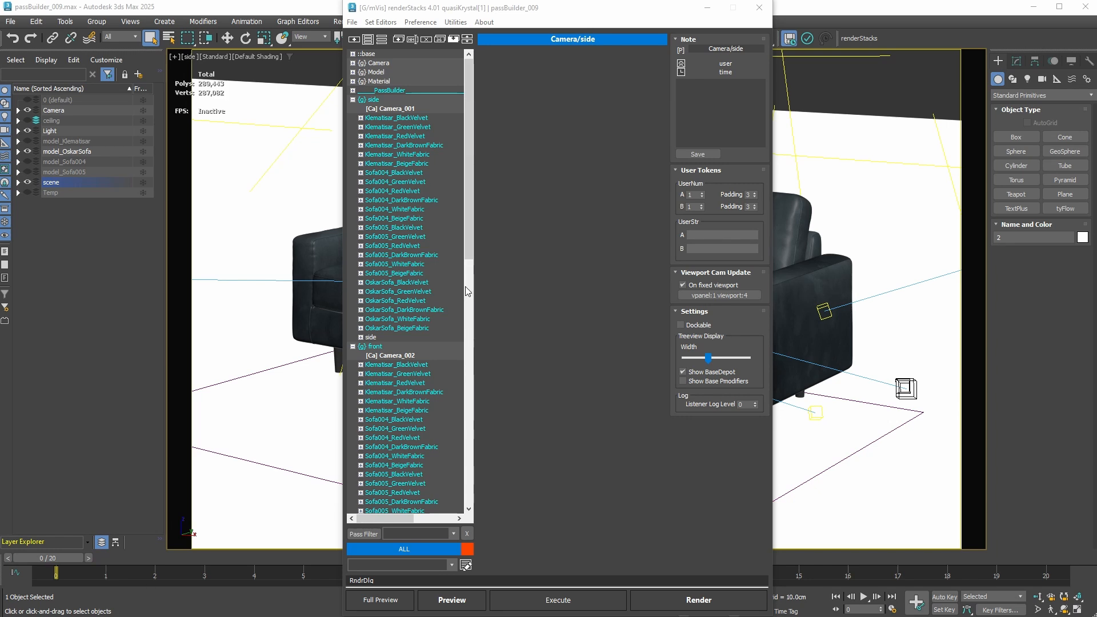
mouse_move(468, 238)
mouse_down()
mouse_move(460, 497)
mouse_move(478, 284)
mouse_move(468, 155)
mouse_move(460, 522)
mouse_move(465, 314)
mouse_move(453, 243)
mouse_up()
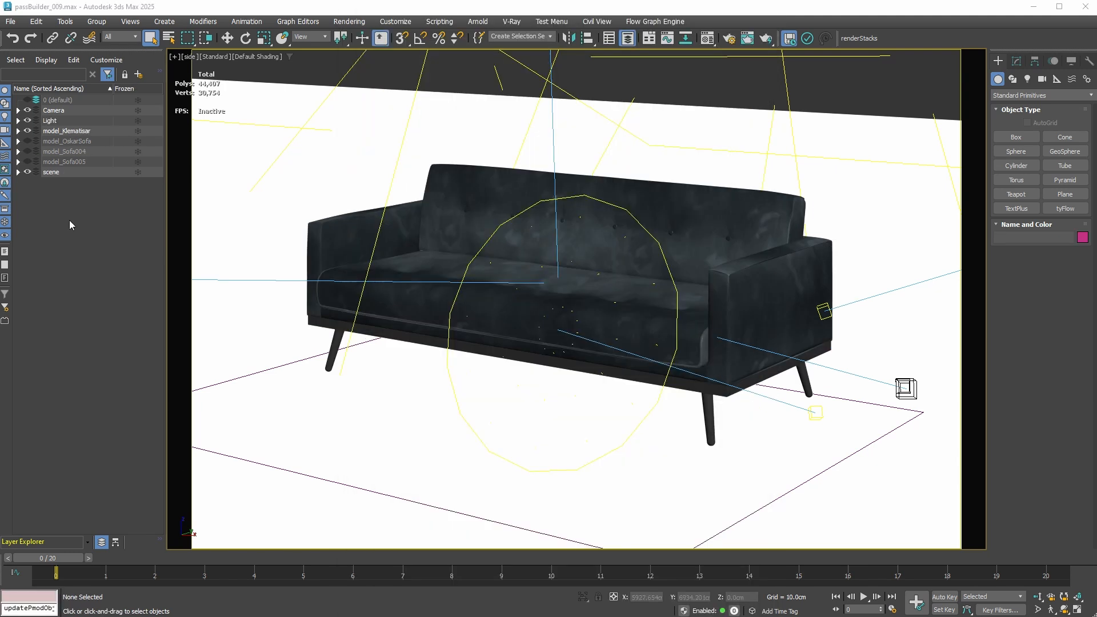
Review the scene's layer organisation, going through the sofa model layers and the scene, Camera and Light layers.
click(77, 132)
click(80, 142)
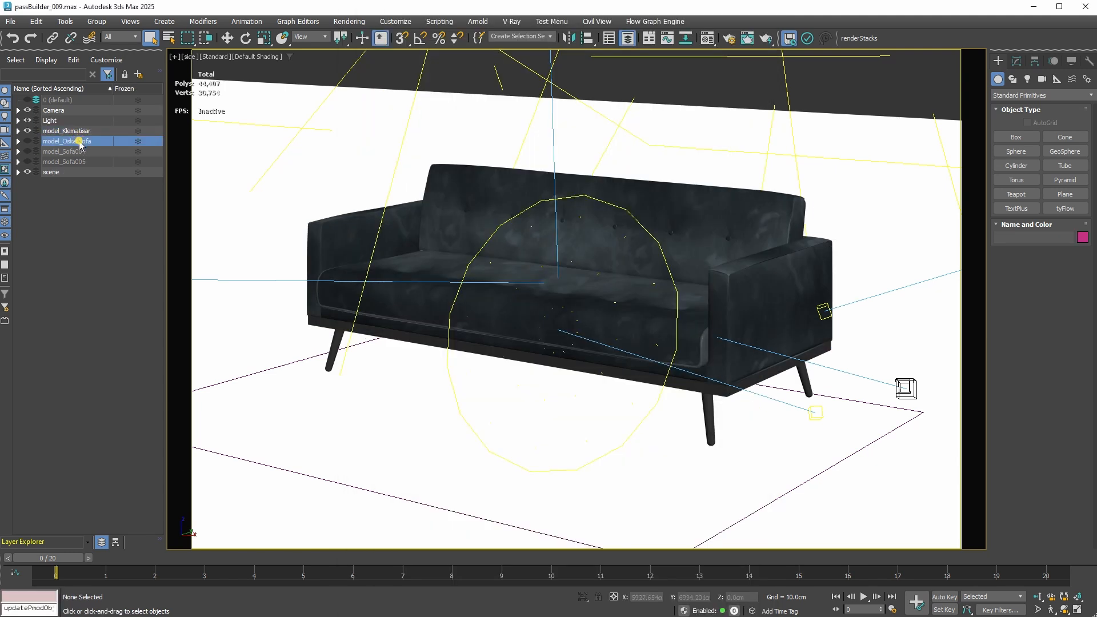
click(82, 152)
click(84, 160)
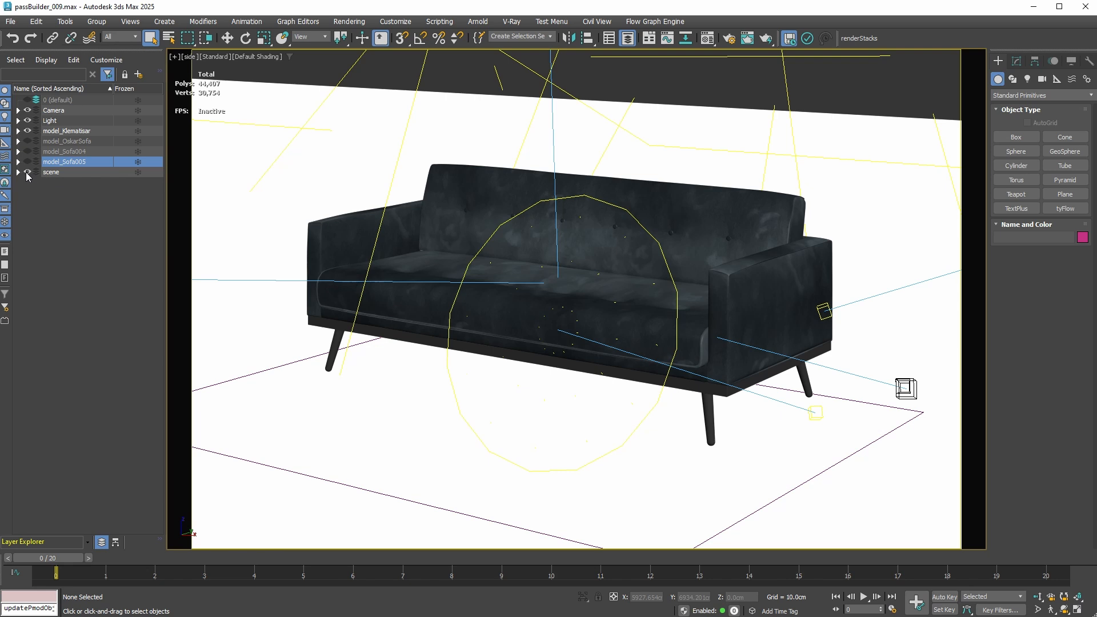
click(26, 173)
click(26, 173)
click(28, 175)
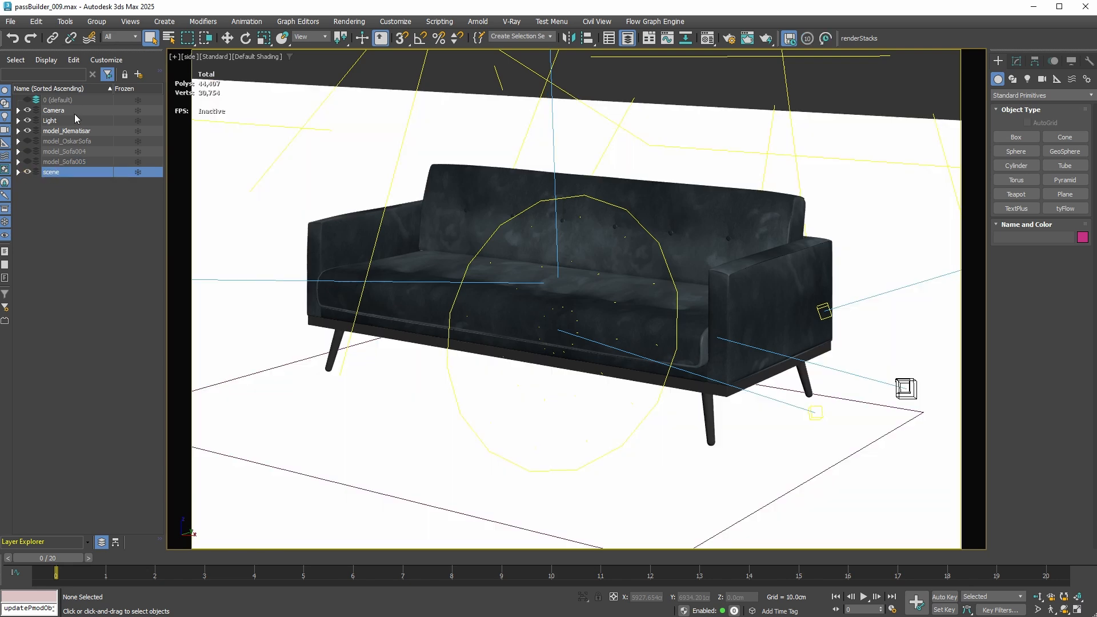
click(74, 112)
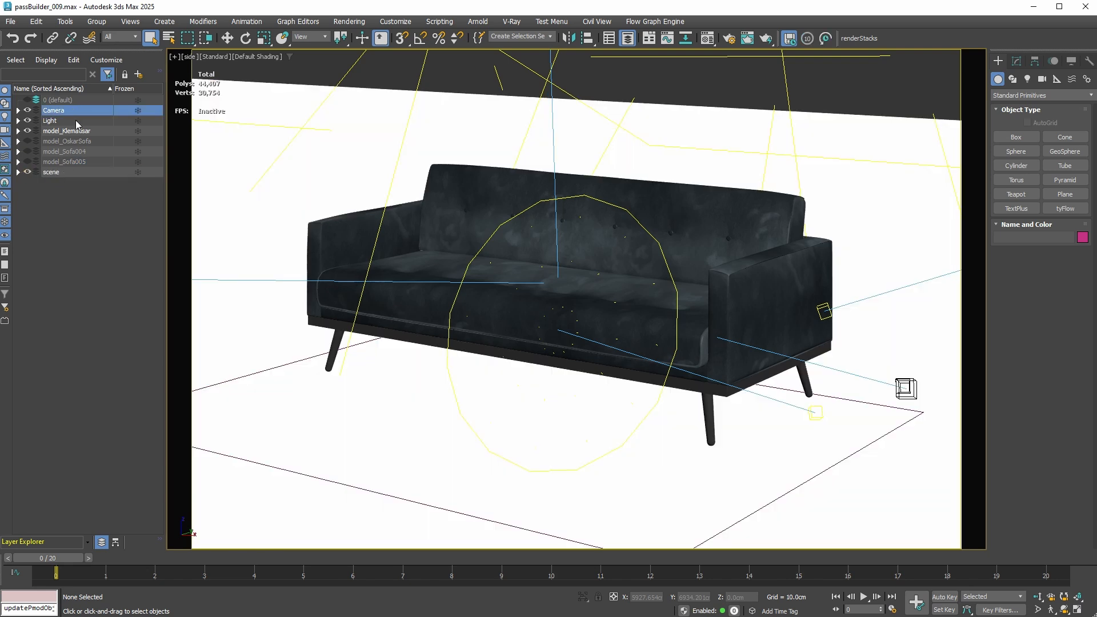
click(77, 121)
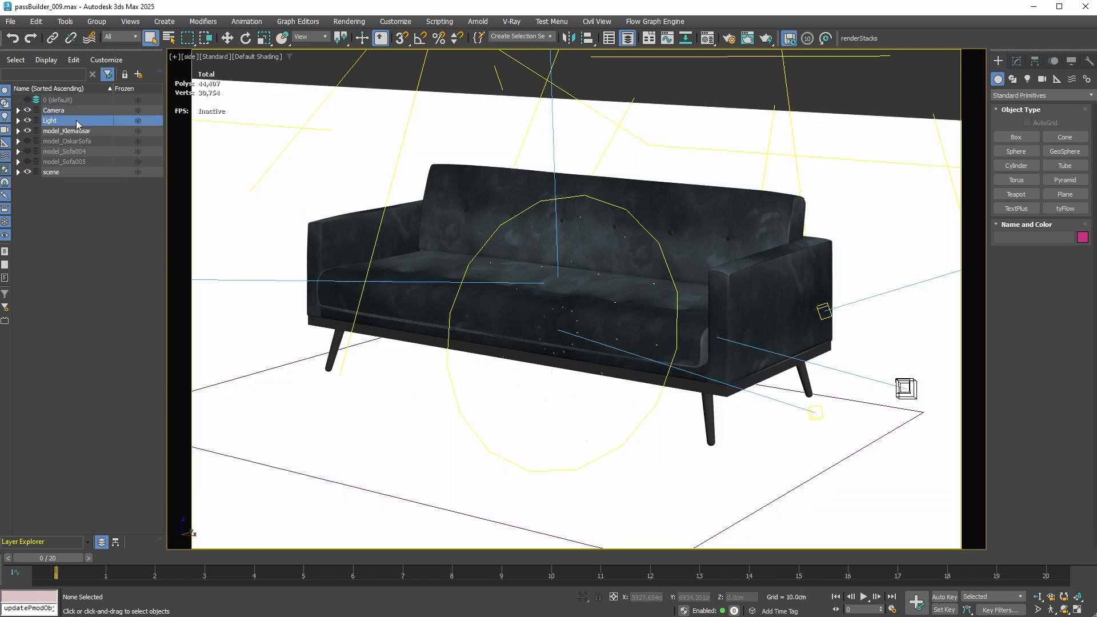
Open renderStacks, select the base render output modifier and save the current setup as the startup file.
click(854, 39)
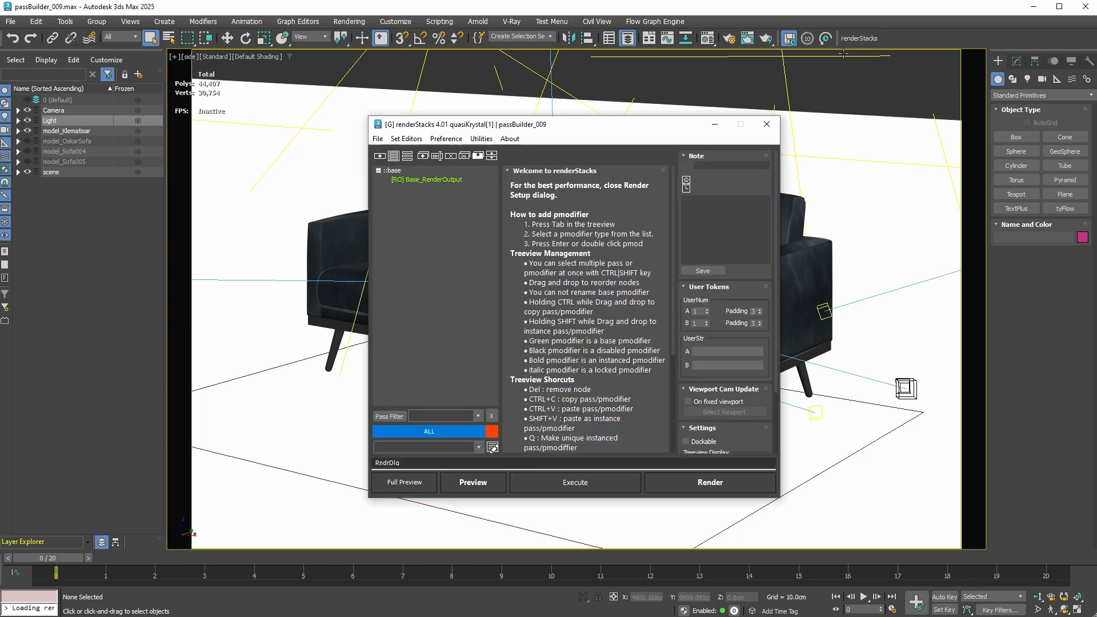
click(425, 180)
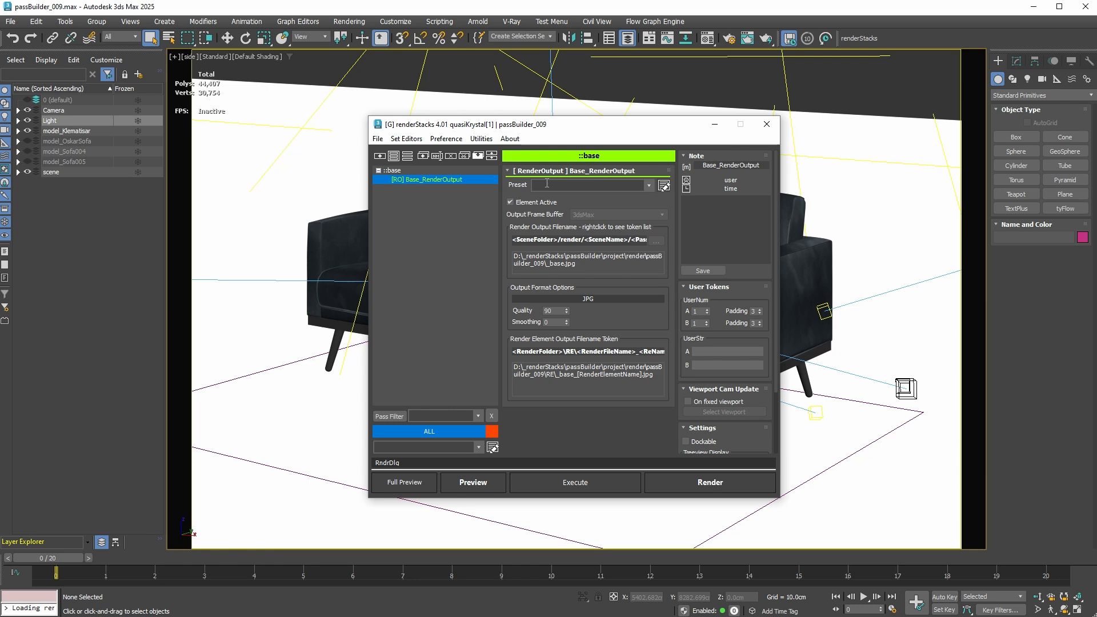
click(456, 139)
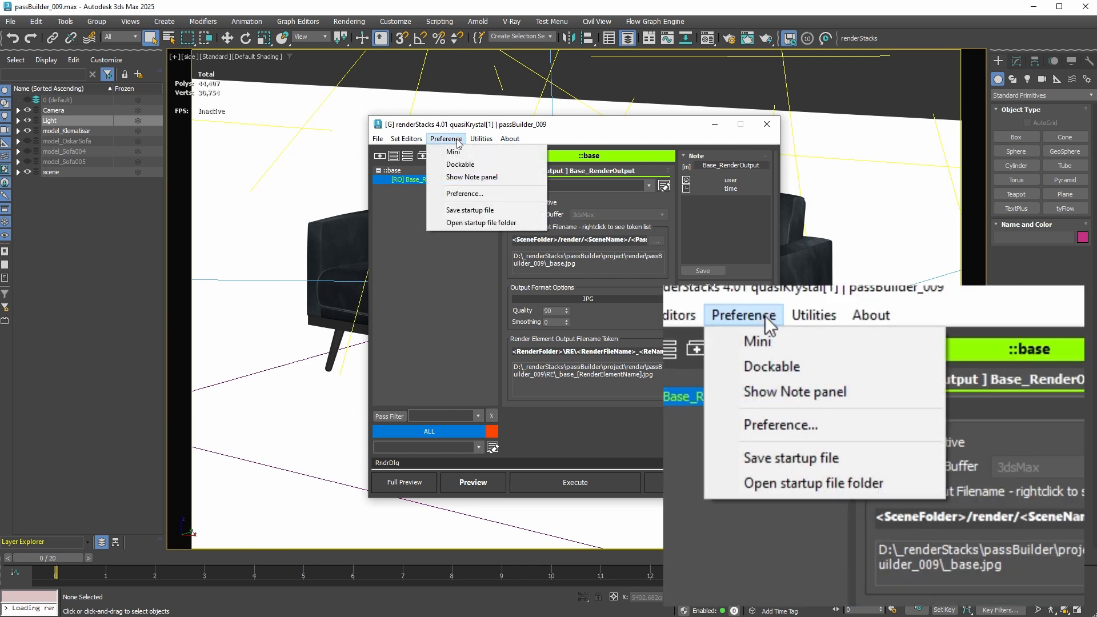
click(517, 212)
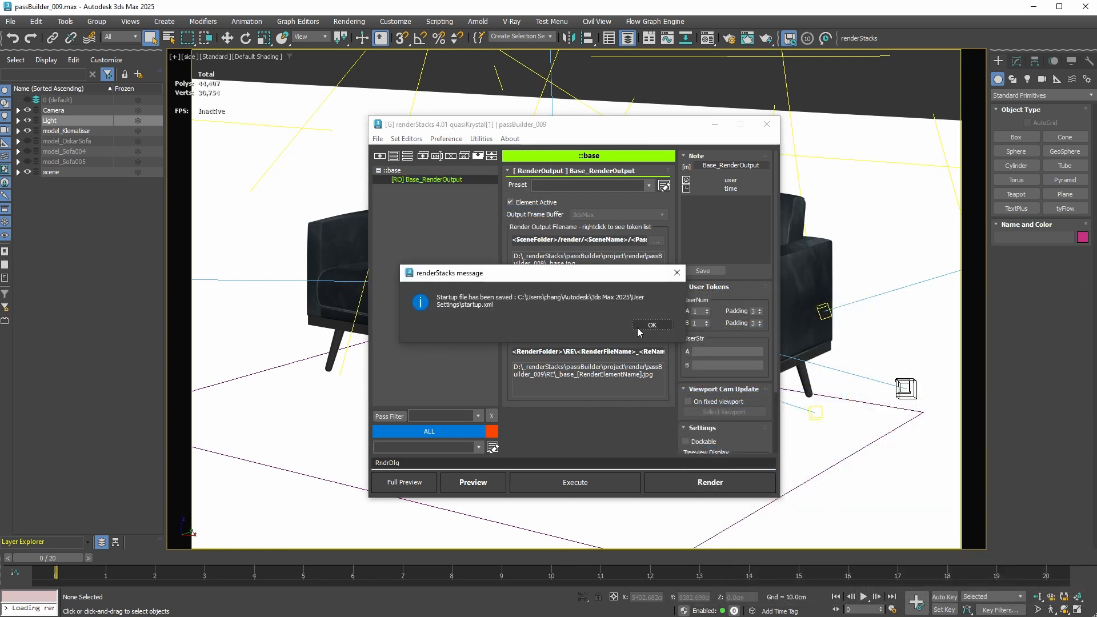
click(647, 325)
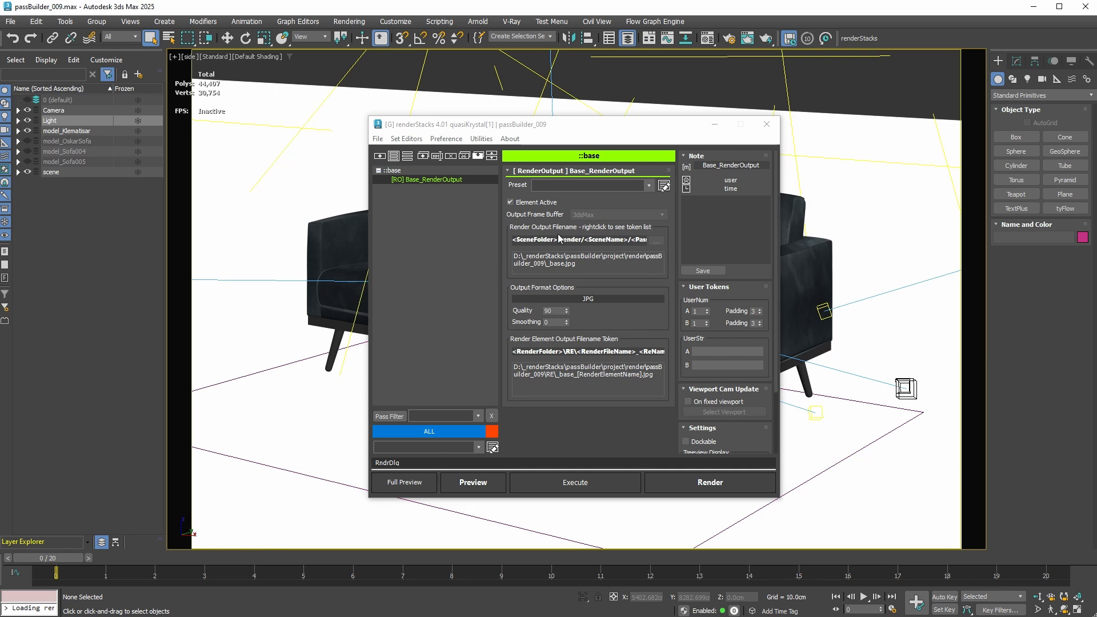
Open the startup file folder and look through its contents for the saved startup file.
click(453, 140)
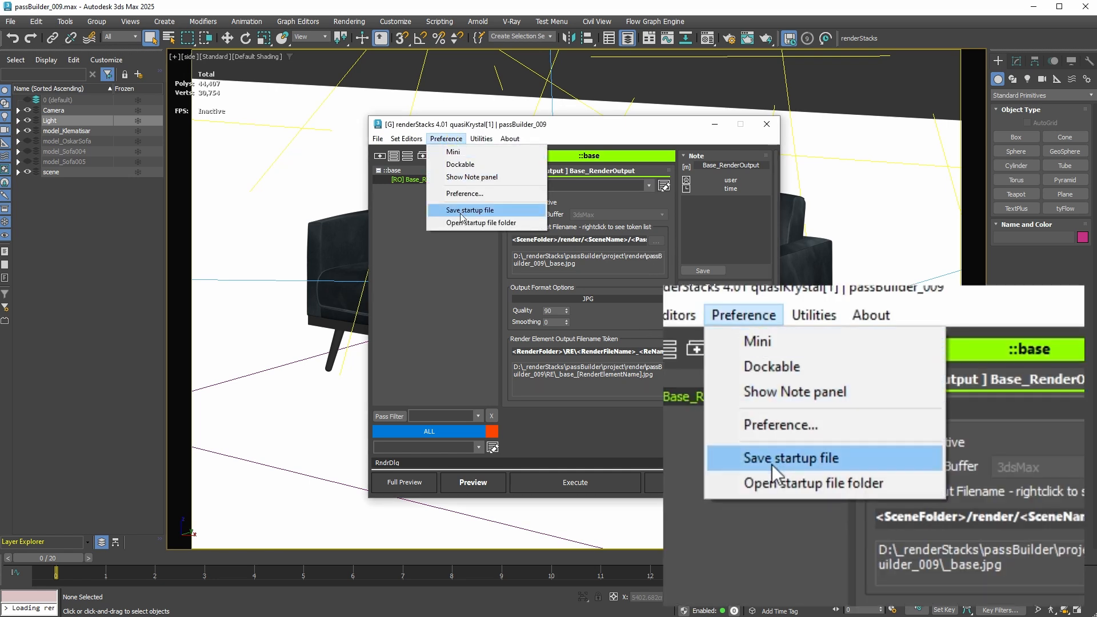
click(505, 225)
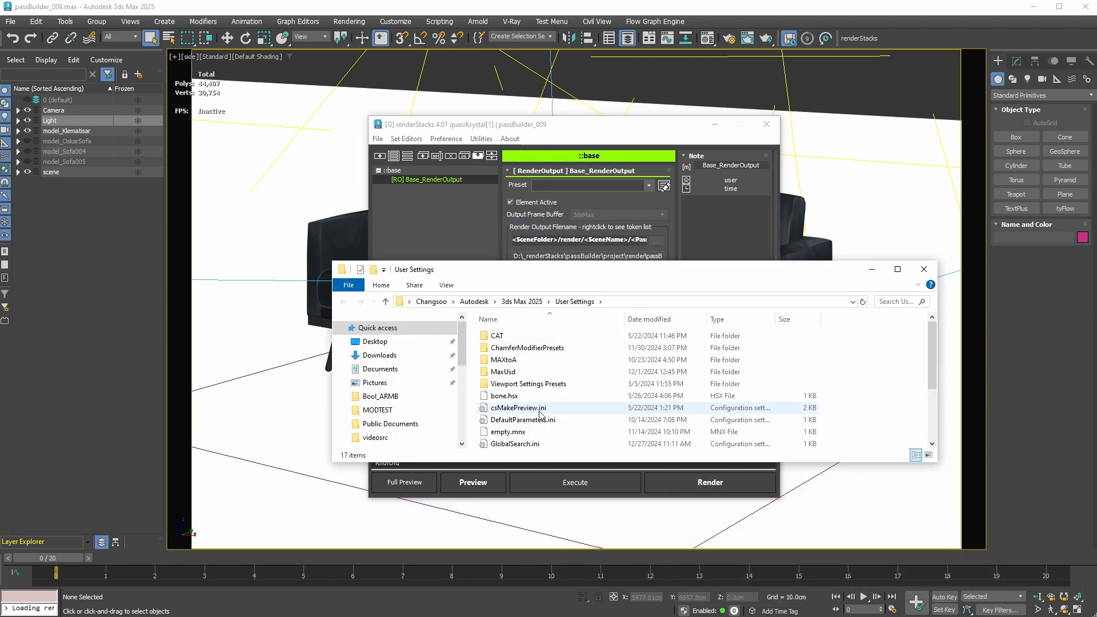
scroll(512, 441, down, 3)
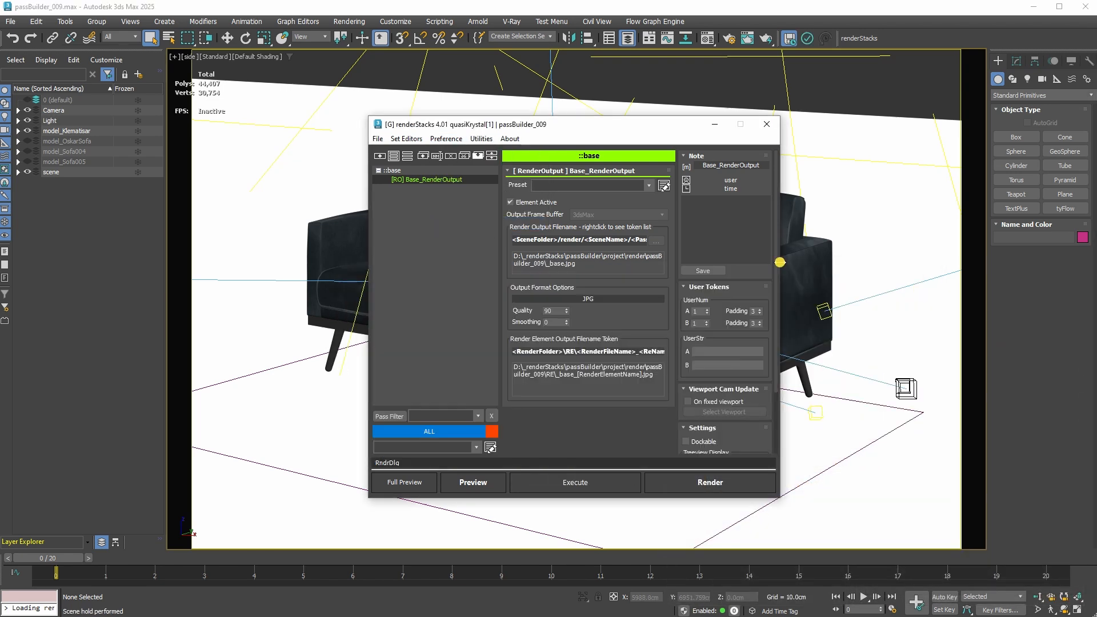
Widen the renderStacks window and inspect the tokens available for the render output filename.
drag(779, 261, 1056, 246)
right_click(750, 239)
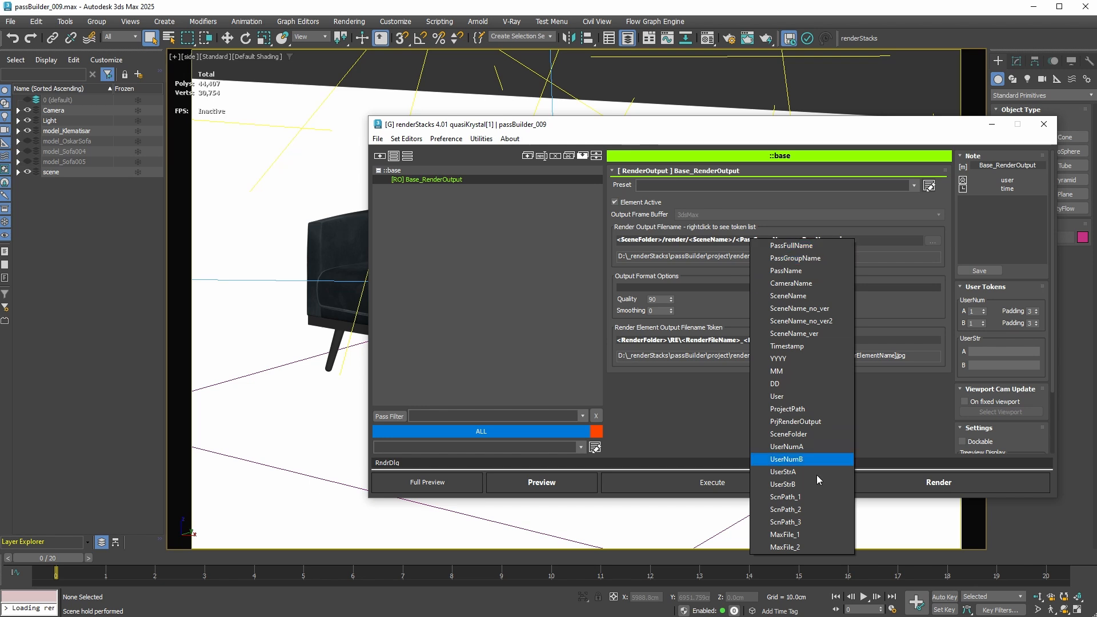
click(776, 231)
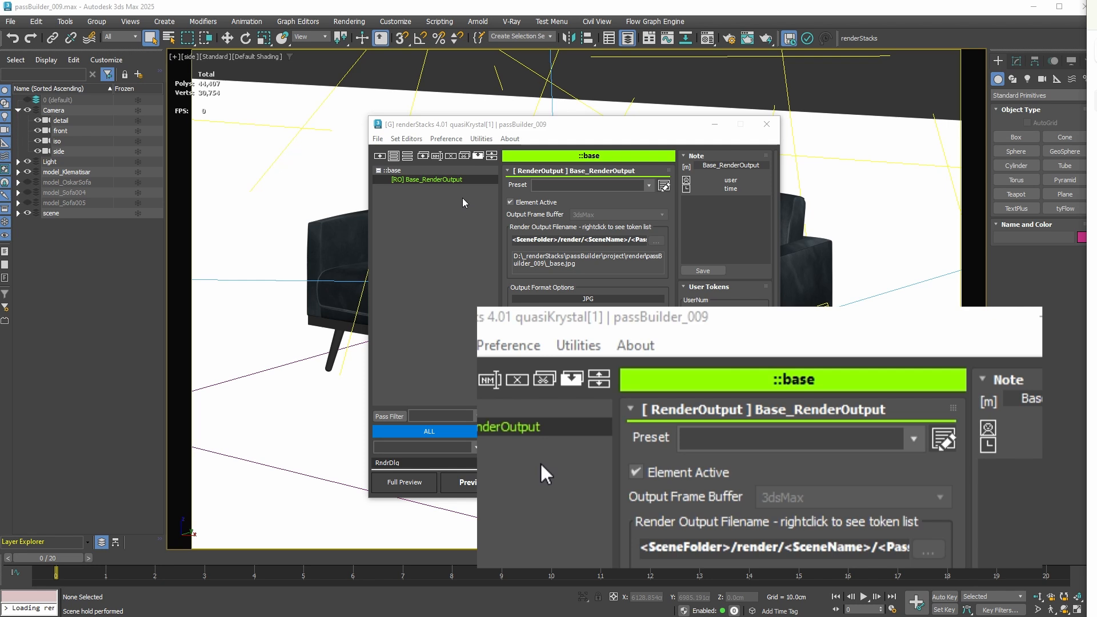
Generate one pass per camera for the detail, front, iso and side cameras.
click(482, 139)
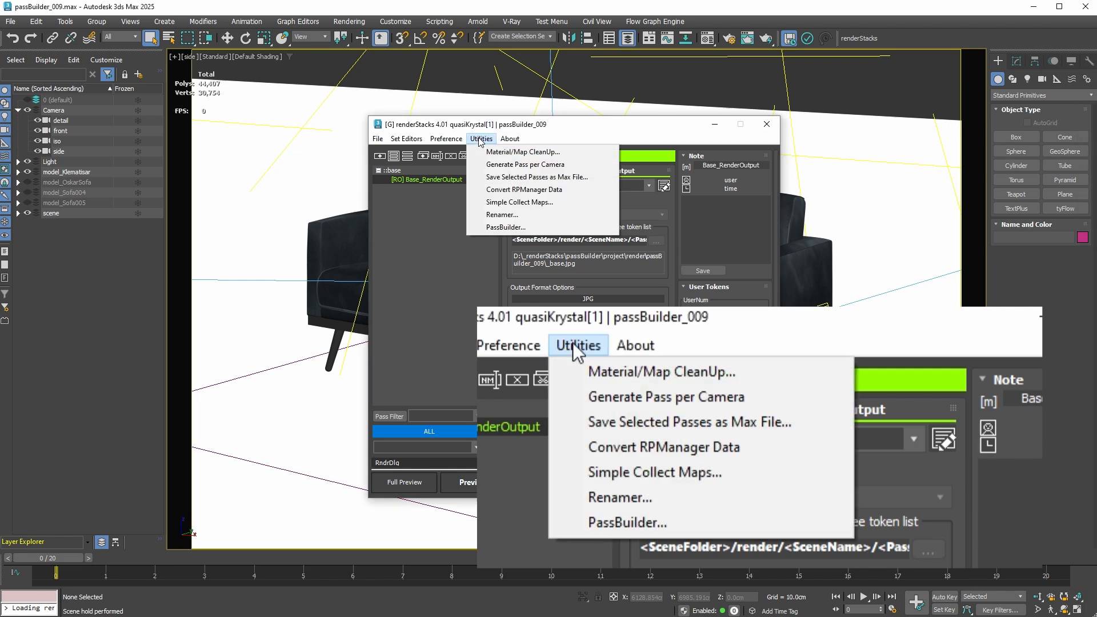
click(543, 165)
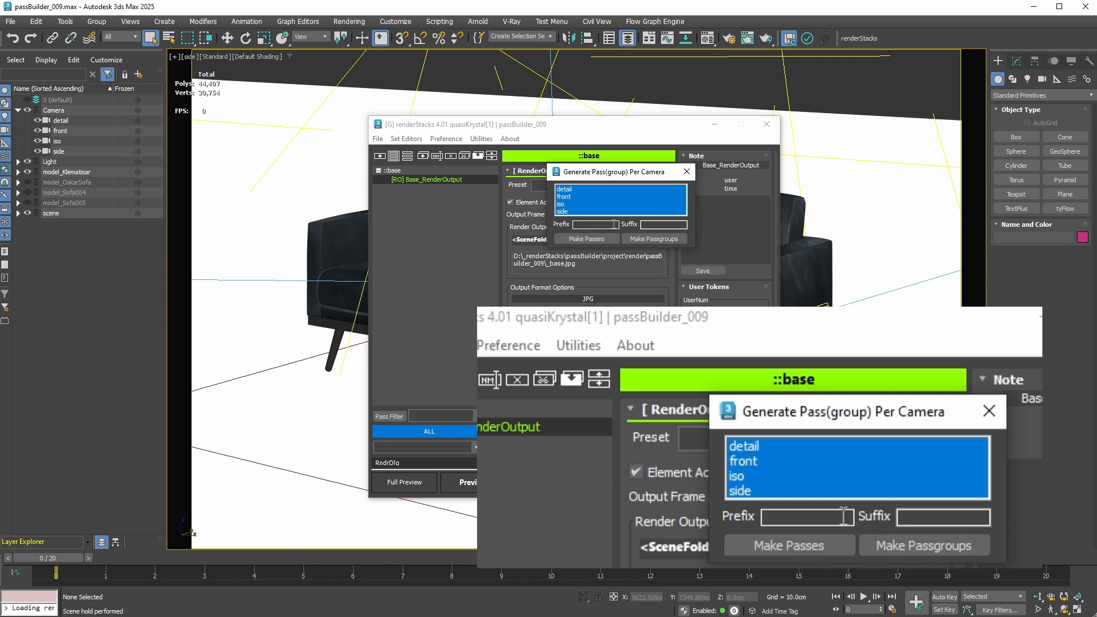
click(596, 197)
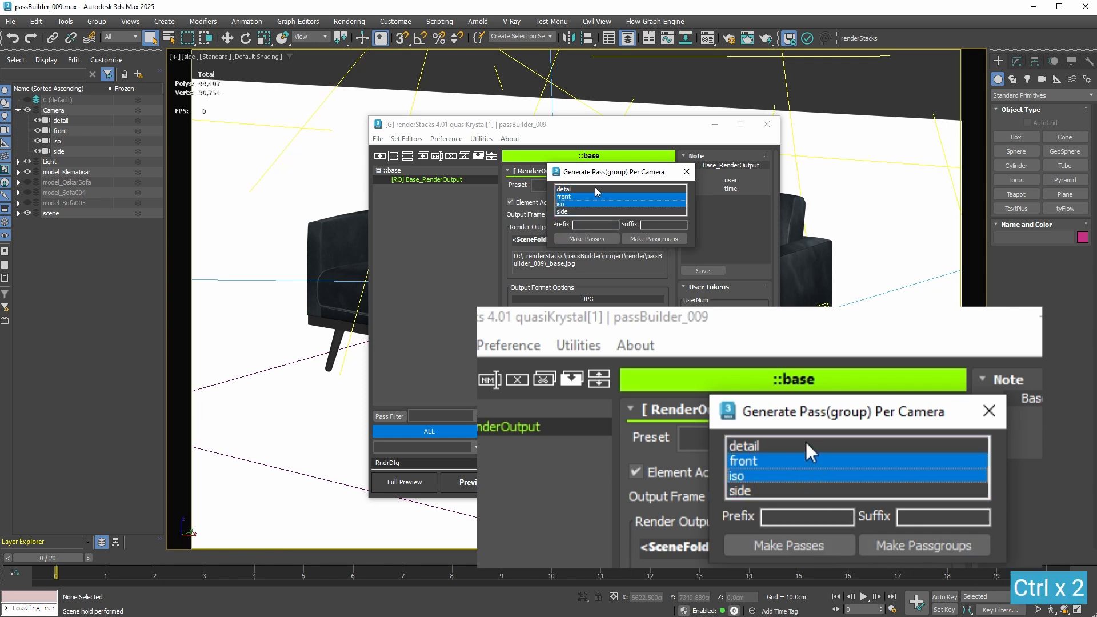
click(594, 189)
shift+click(596, 212)
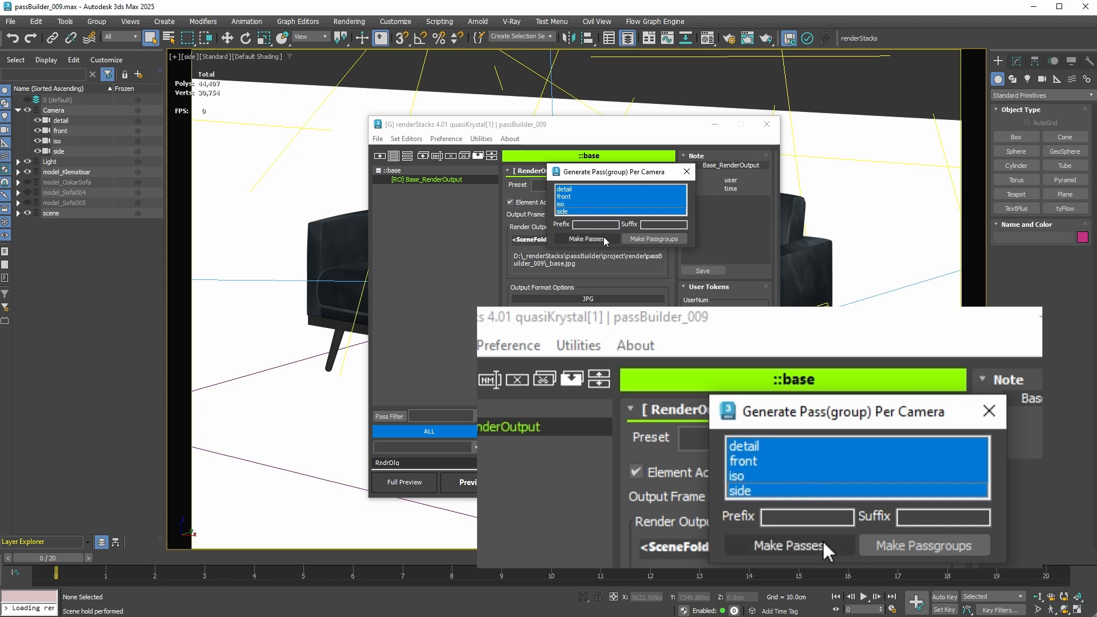
click(603, 237)
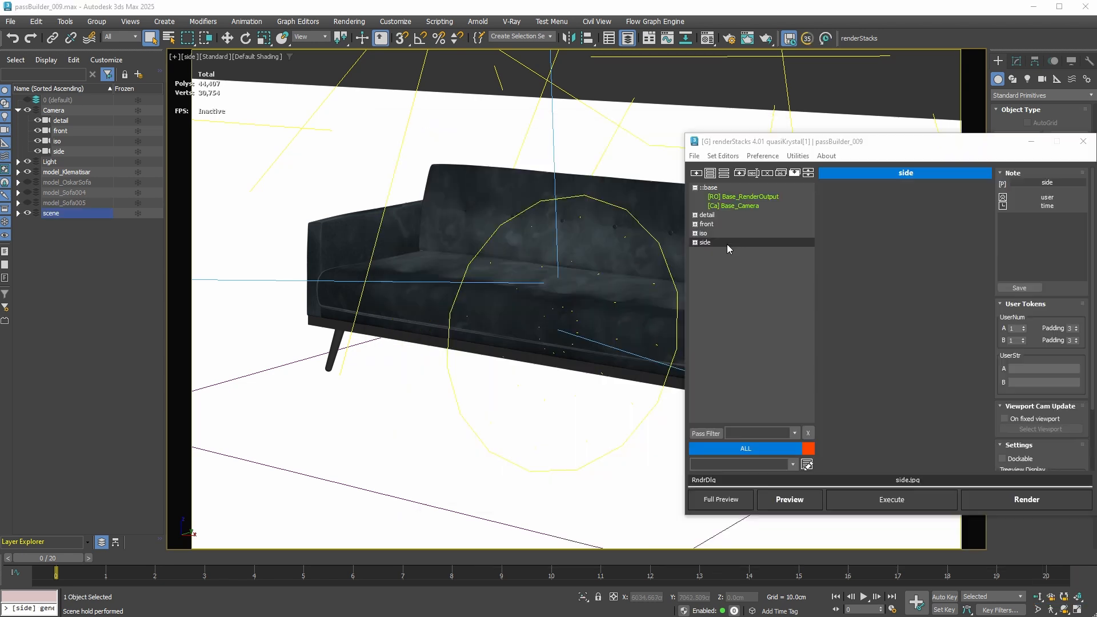
Check the camera view of each generated pass (detail, front, iso and side), inspecting the iso view in wireframe.
click(725, 242)
click(722, 214)
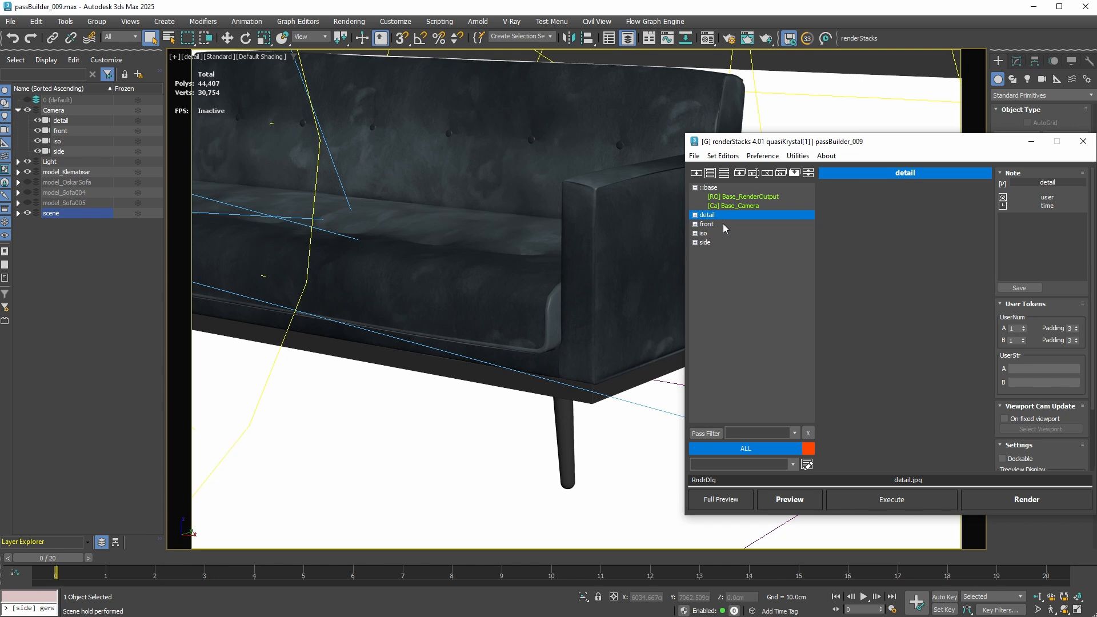
click(723, 224)
click(726, 232)
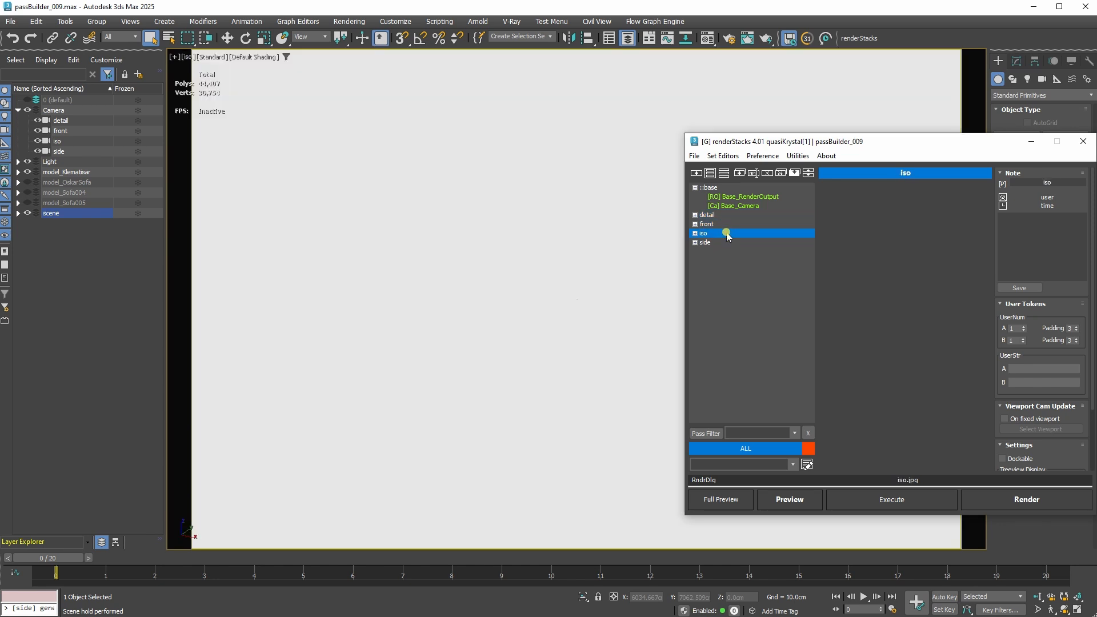
key(F3)
key(F3)
key(F3)
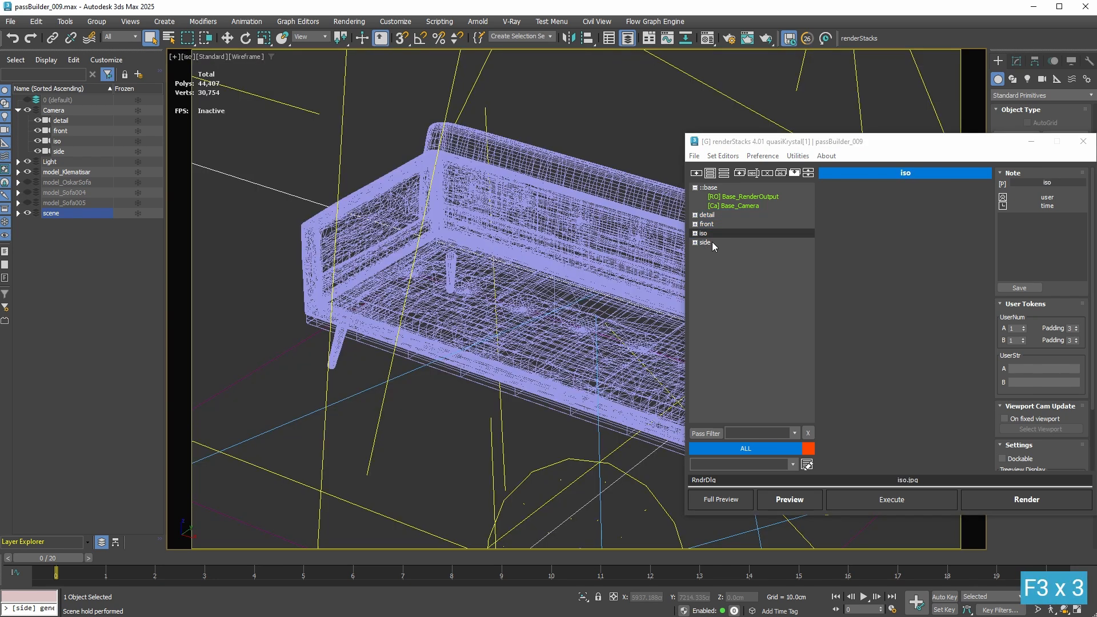
key(F3)
click(715, 235)
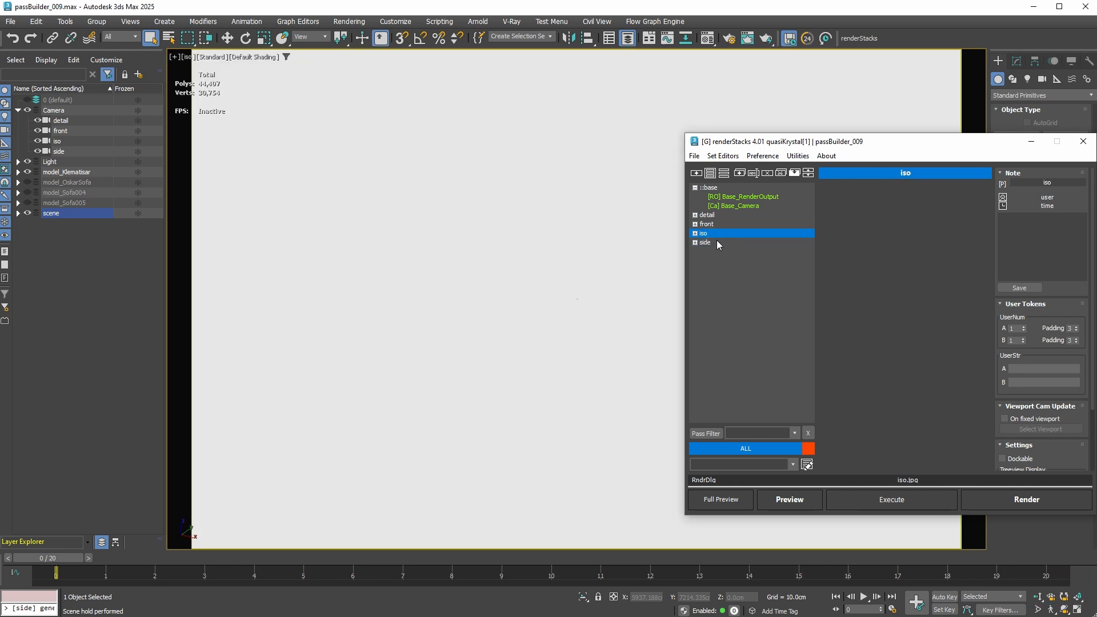
click(718, 242)
click(723, 224)
click(720, 214)
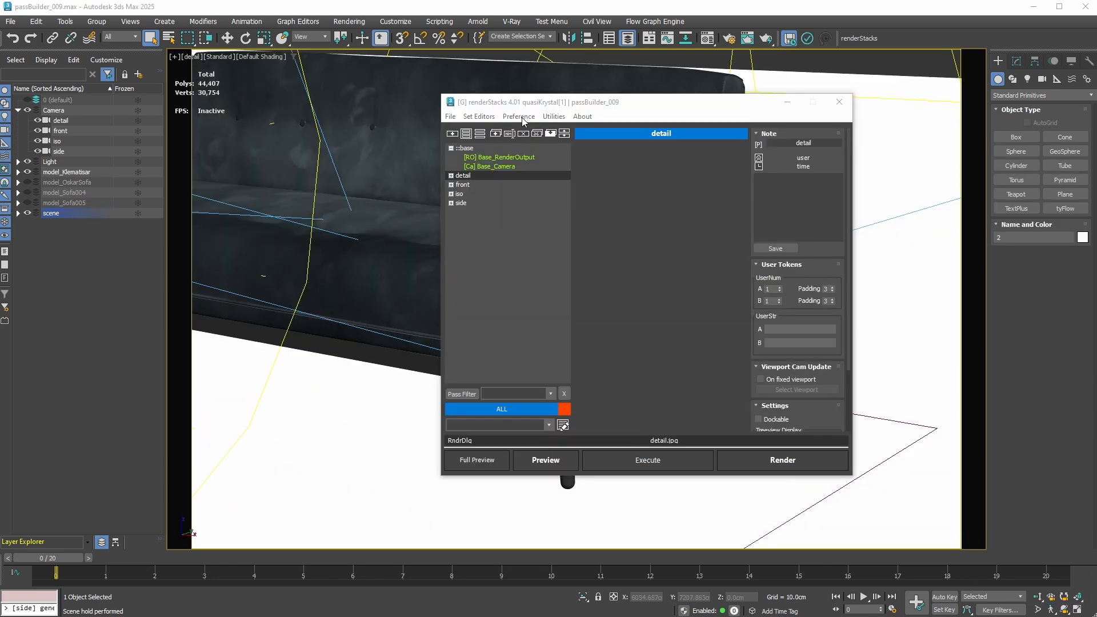
Enable the Multi-Visibility Pmodifier option in the renderStacks preferences.
click(522, 118)
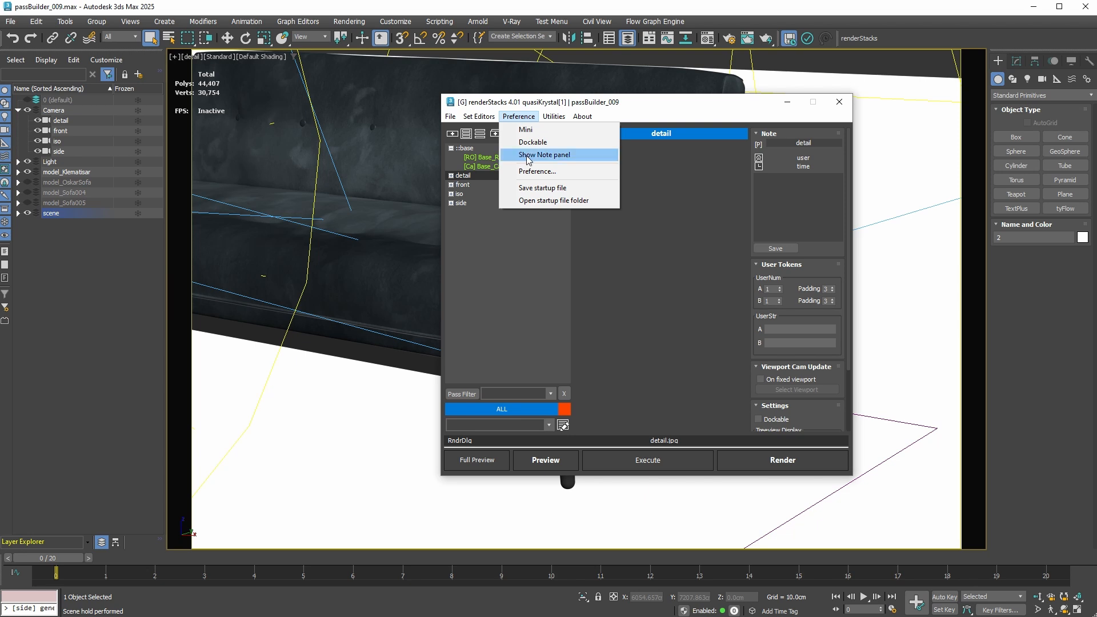
click(535, 181)
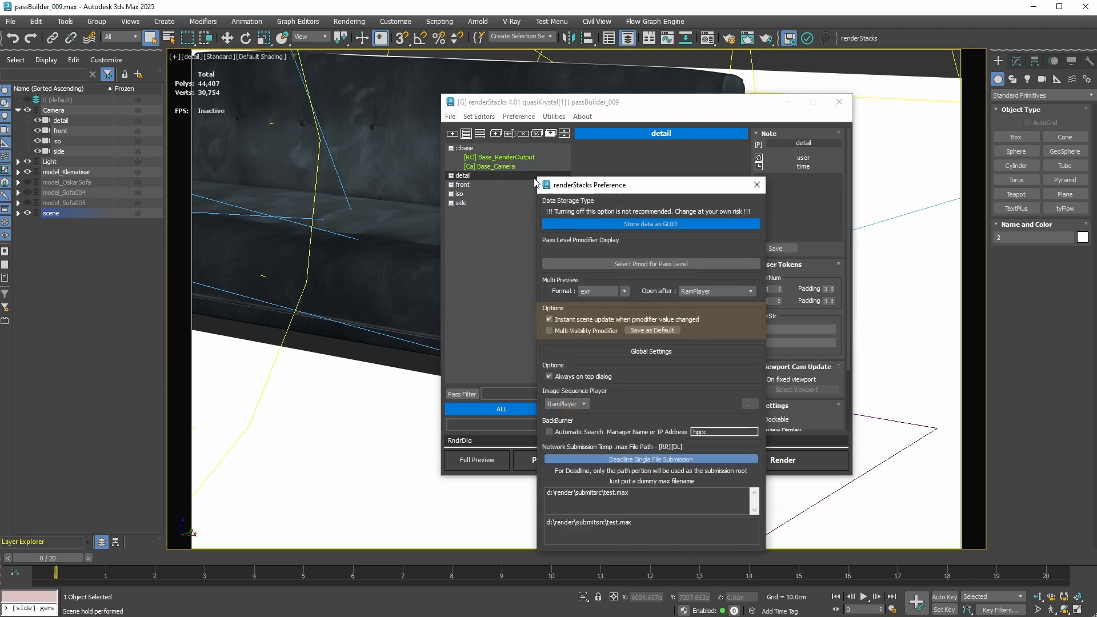
click(564, 331)
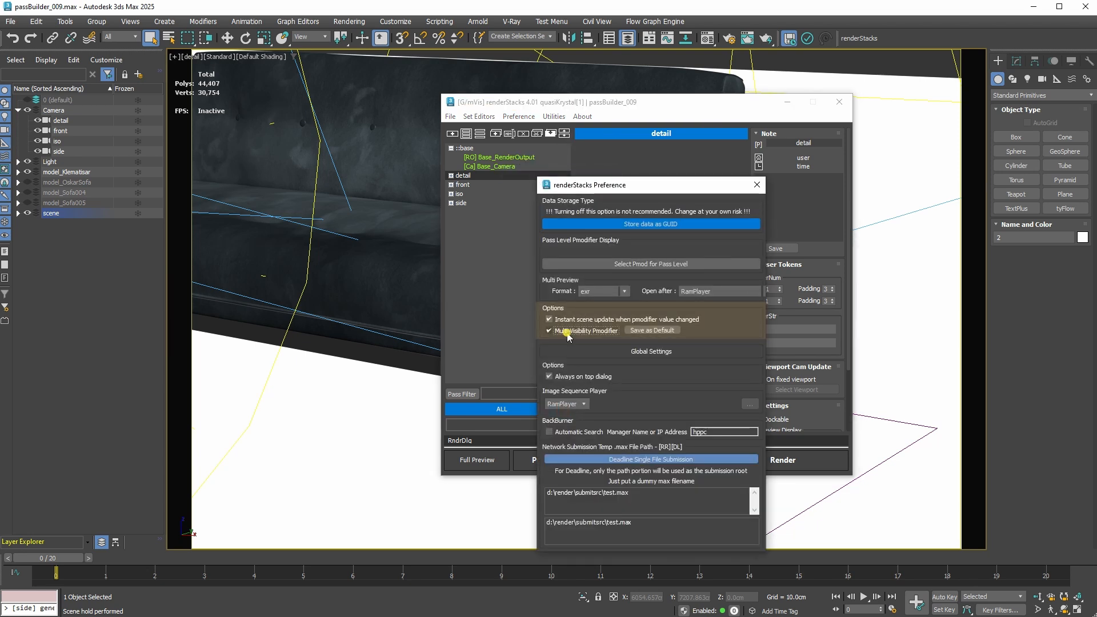
click(757, 185)
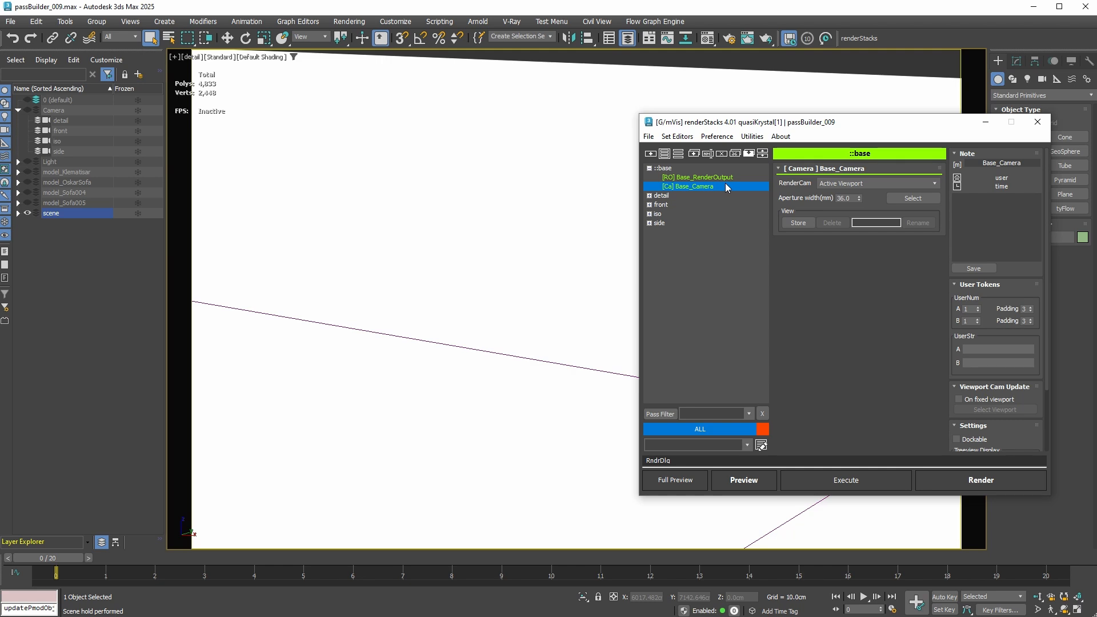
Add a Visibility modifier to the base pass and set it to include the scene layer.
key(Tab)
text(visi)
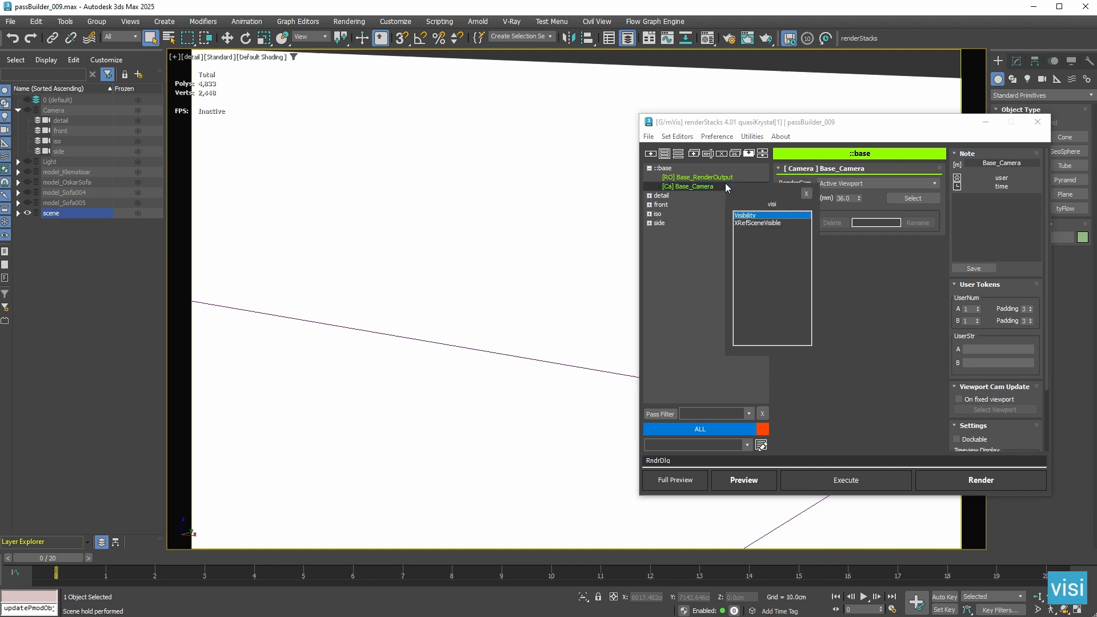
key(Return)
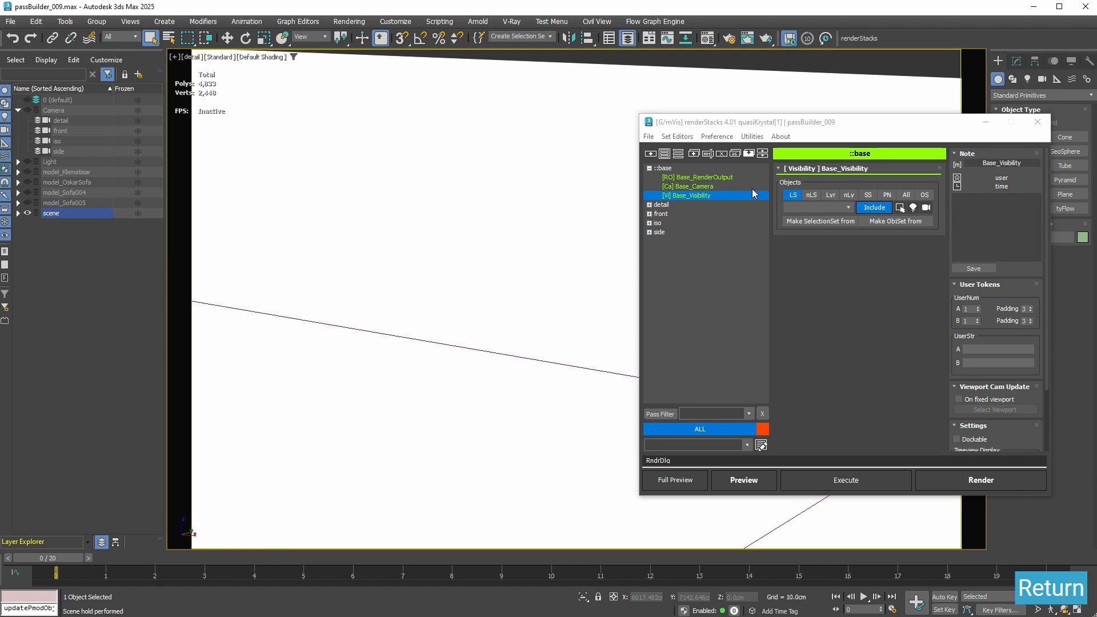
click(832, 194)
click(849, 207)
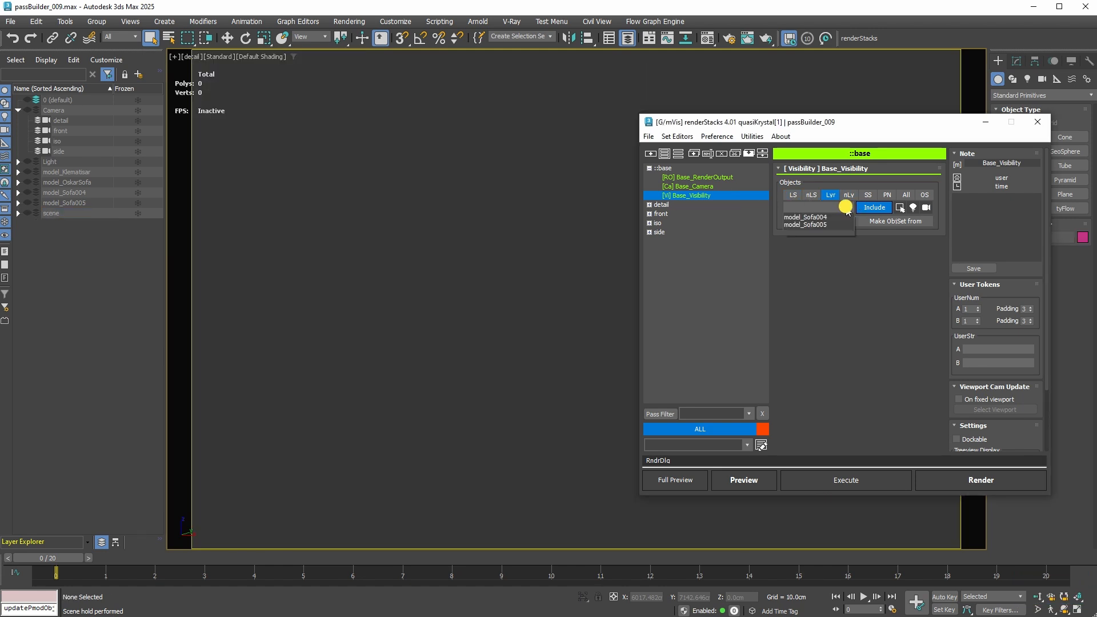
click(816, 270)
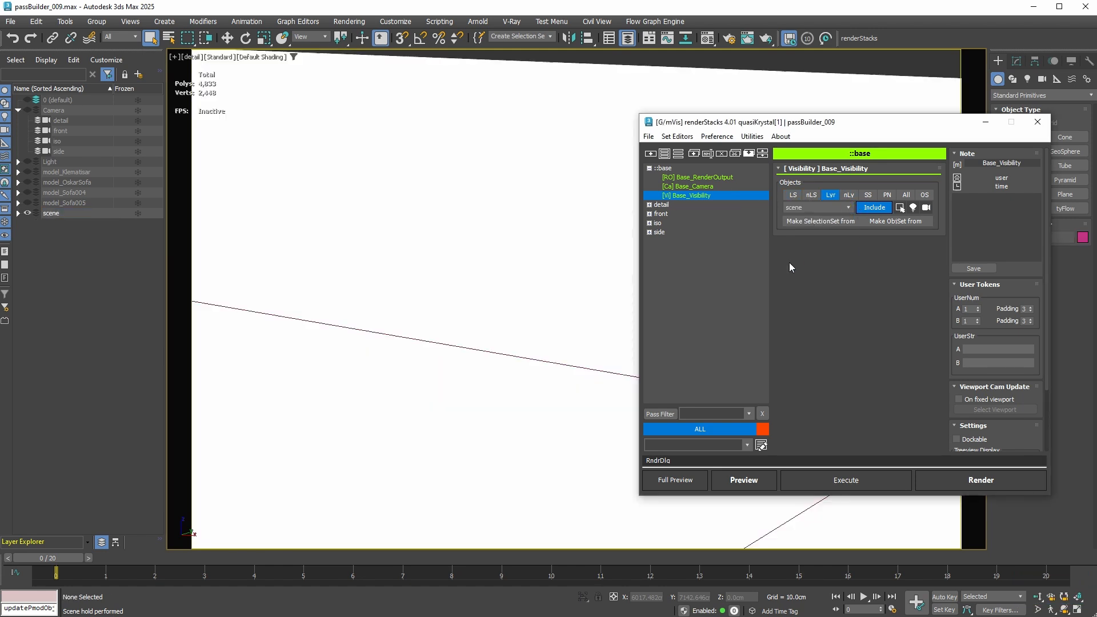
Add a second Visibility modifier to the iso pass, in addition to its inherited base visibility.
click(649, 223)
click(689, 241)
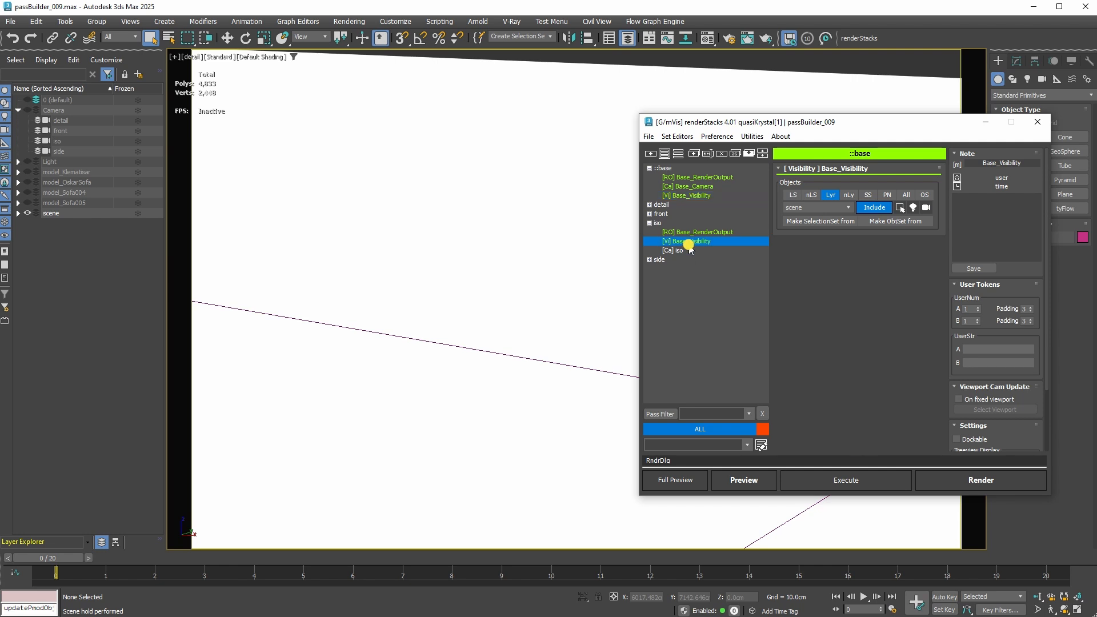
click(695, 154)
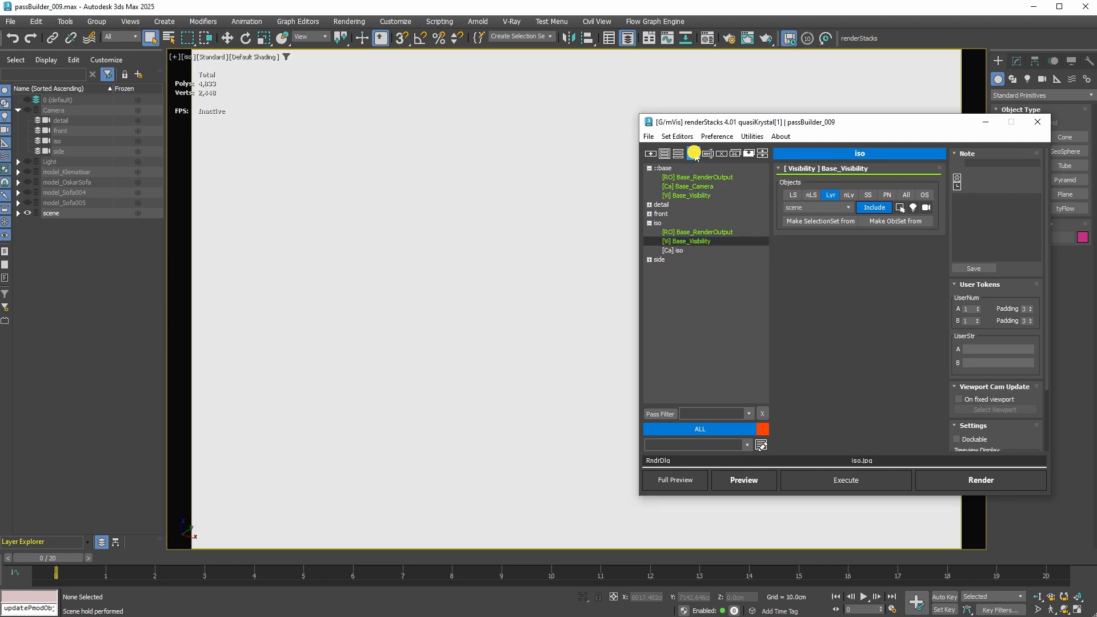
click(702, 252)
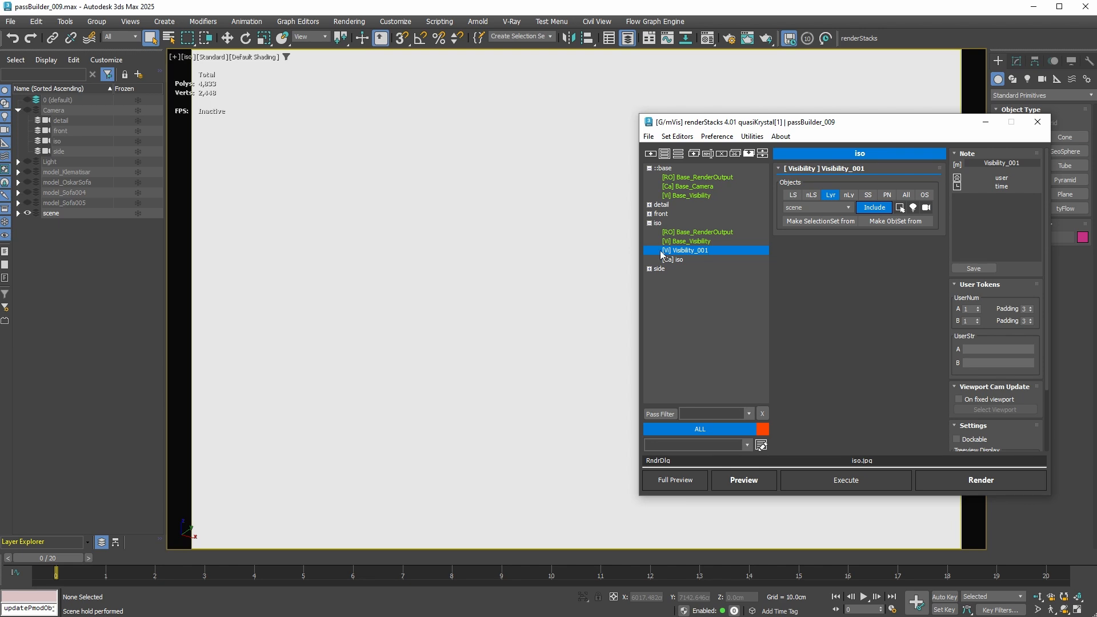
Make a selection set from the Ceiling object for the iso pass's new Visibility modifier, exclude it, and compare with other passes.
click(18, 213)
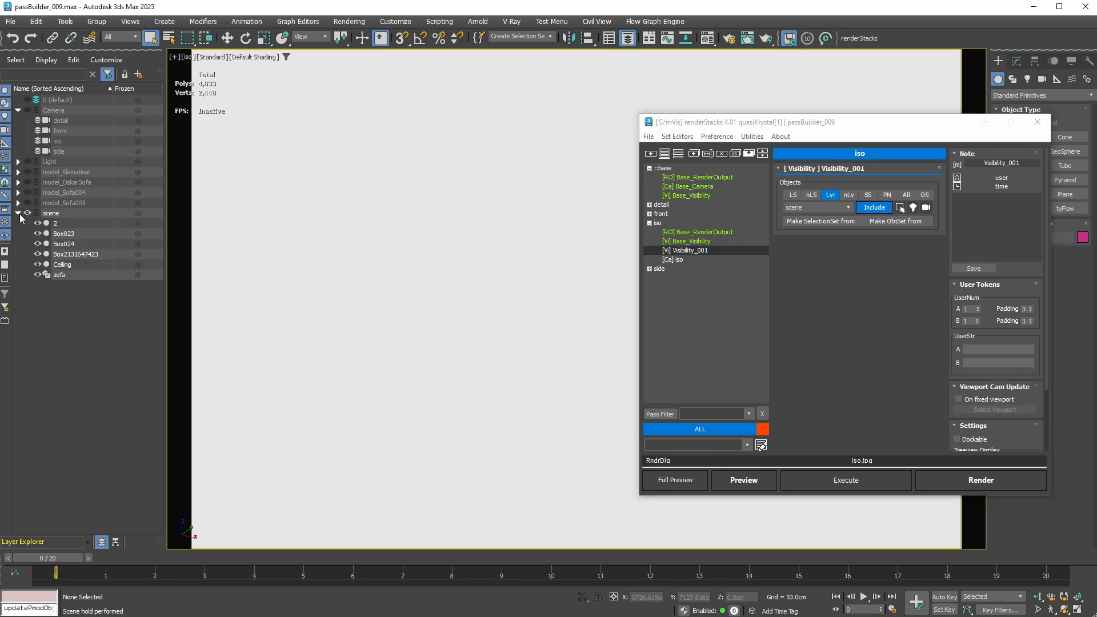
click(83, 265)
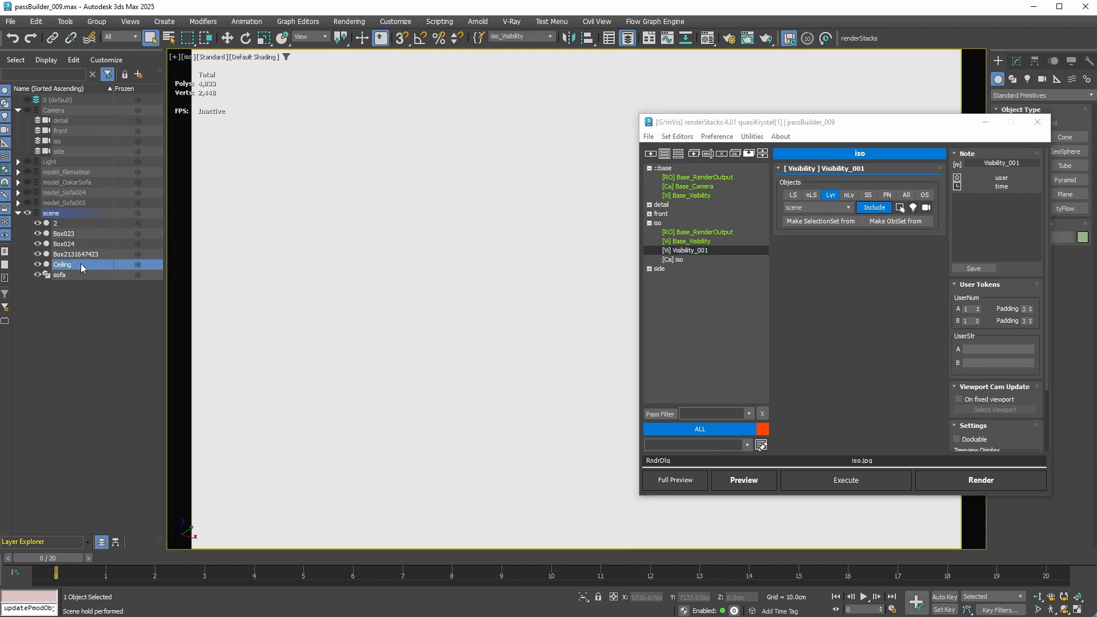
click(827, 222)
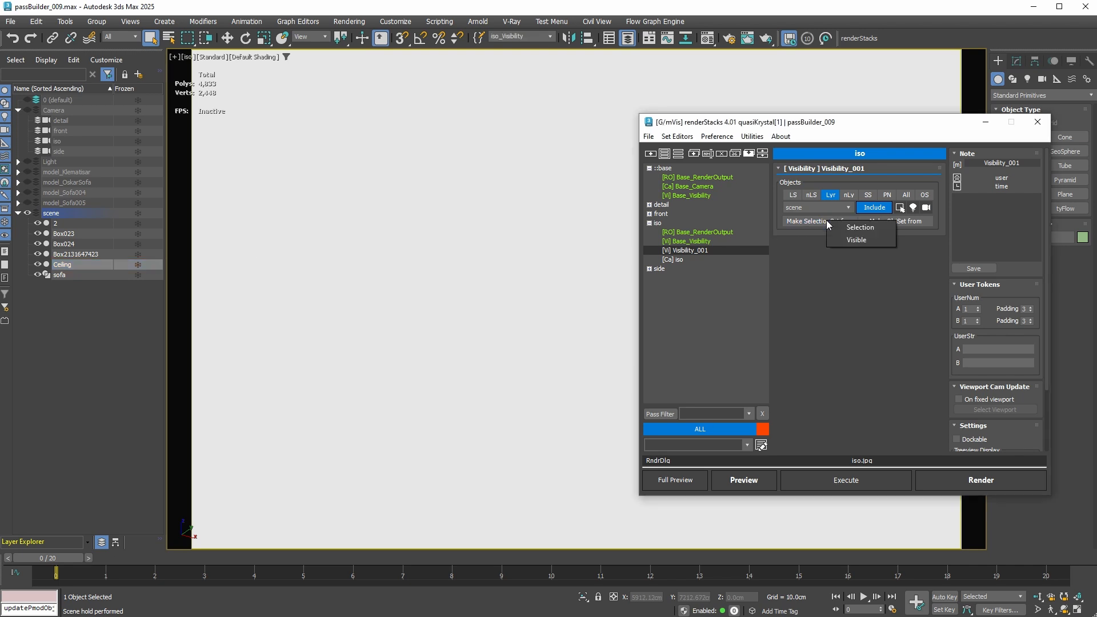
click(875, 229)
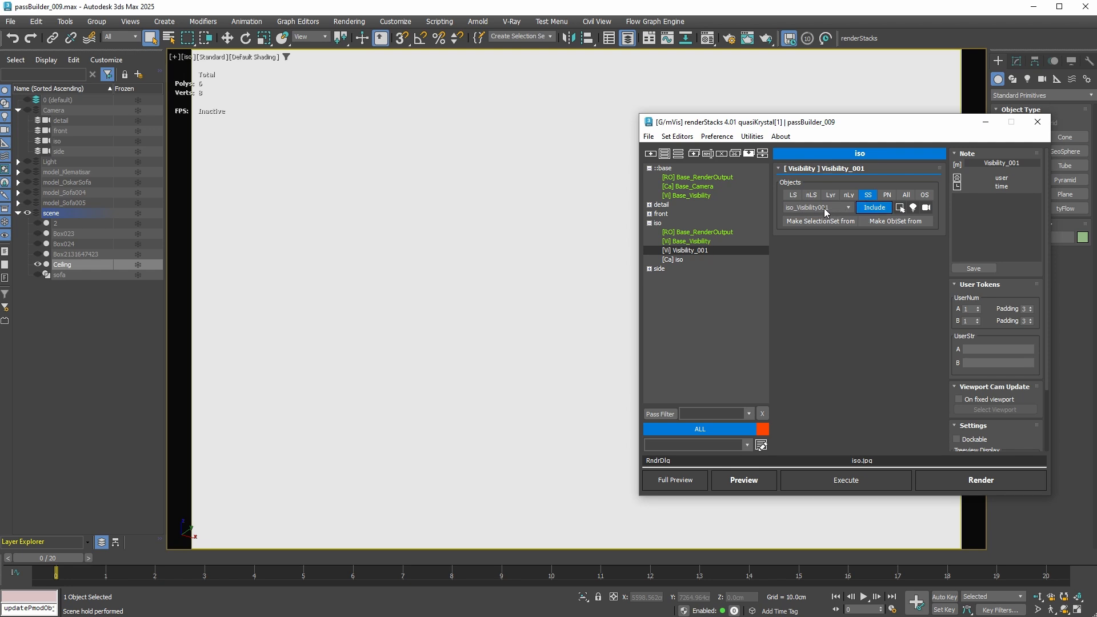
click(875, 208)
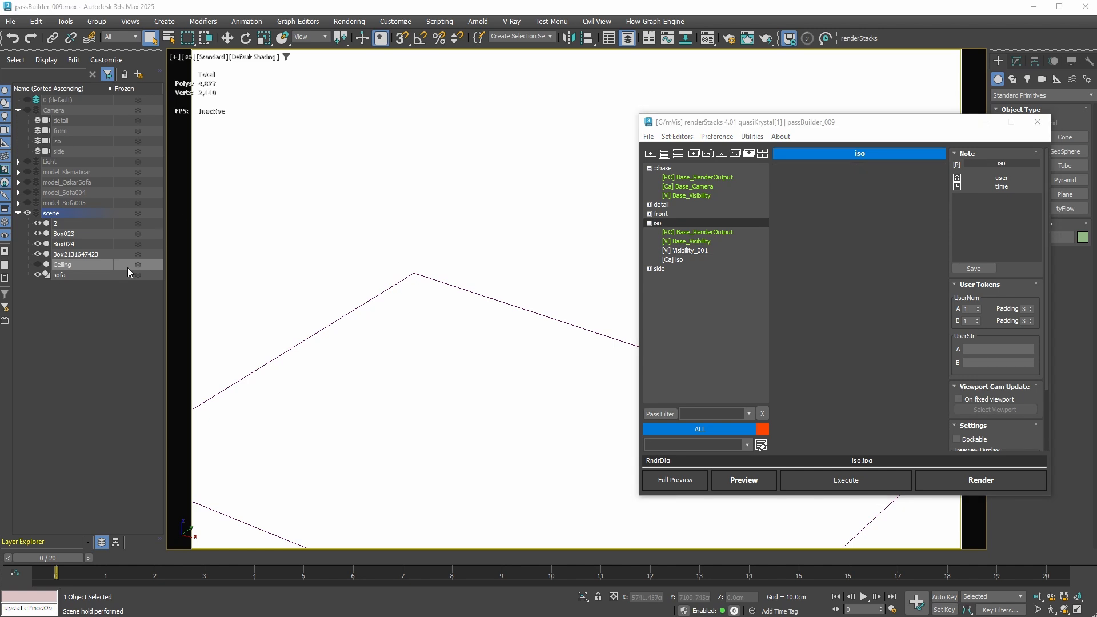
click(674, 215)
click(688, 224)
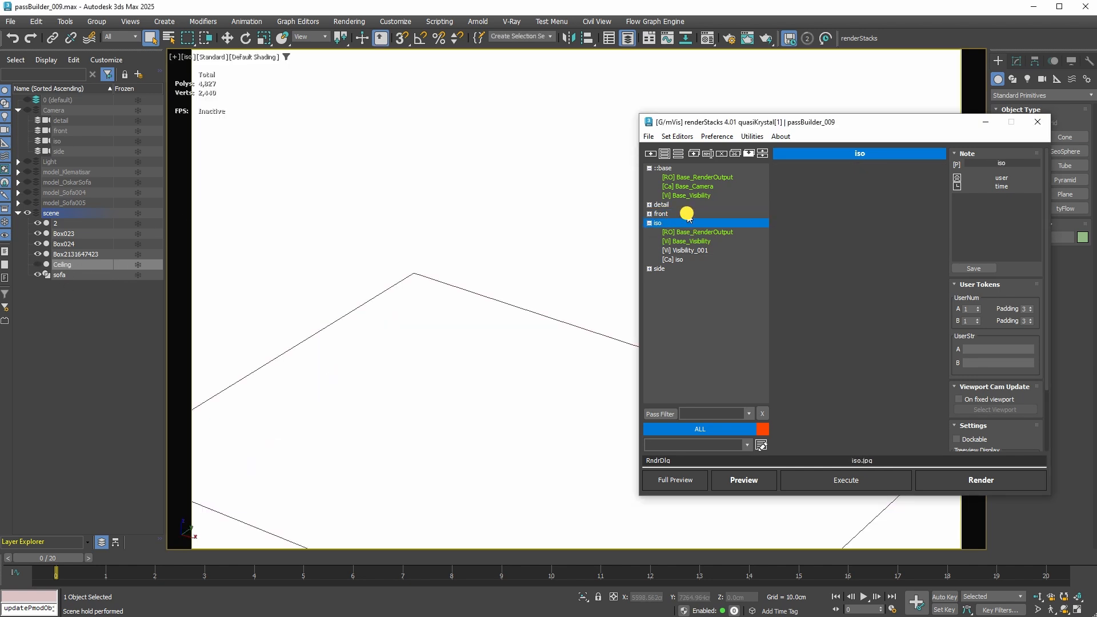
click(689, 215)
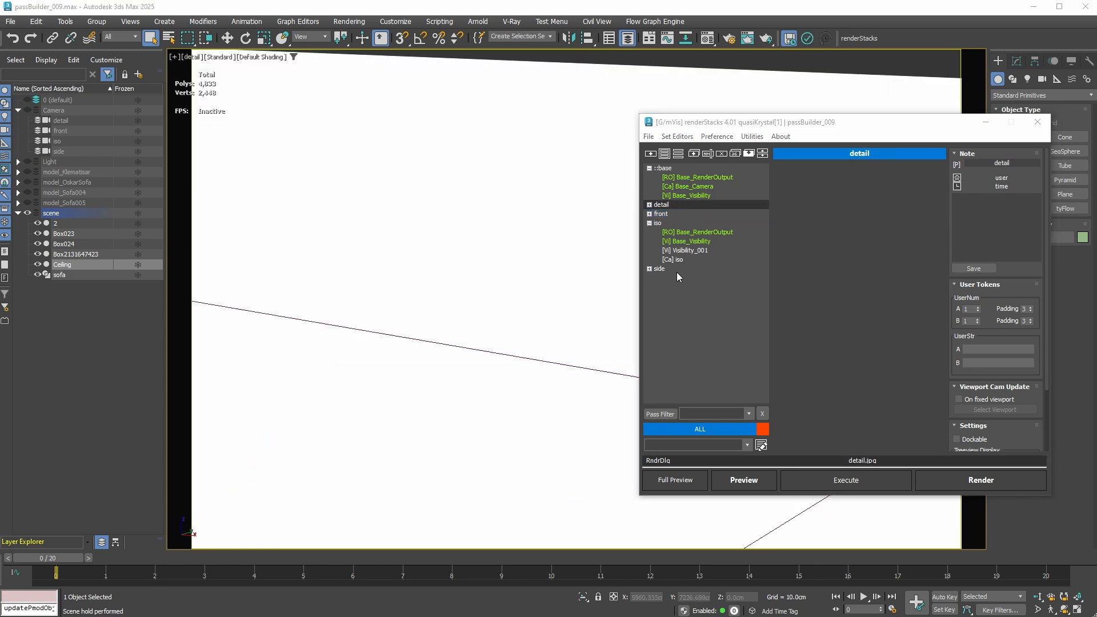
Group the detail, front, iso and side passes into a new pass group named Camera.
click(678, 206)
shift+click(663, 270)
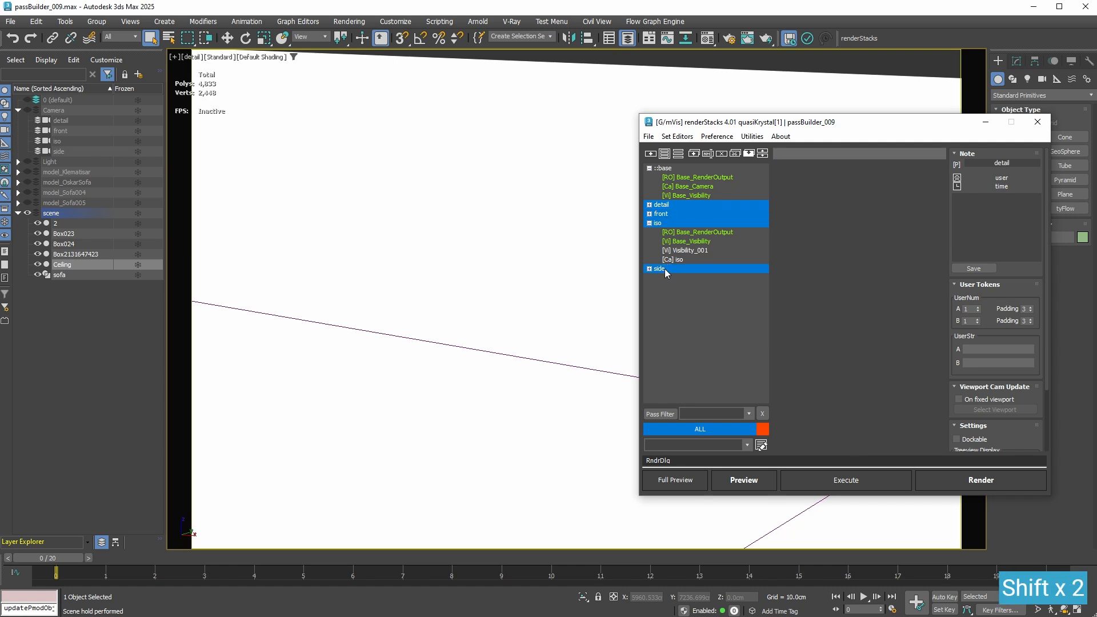
click(666, 154)
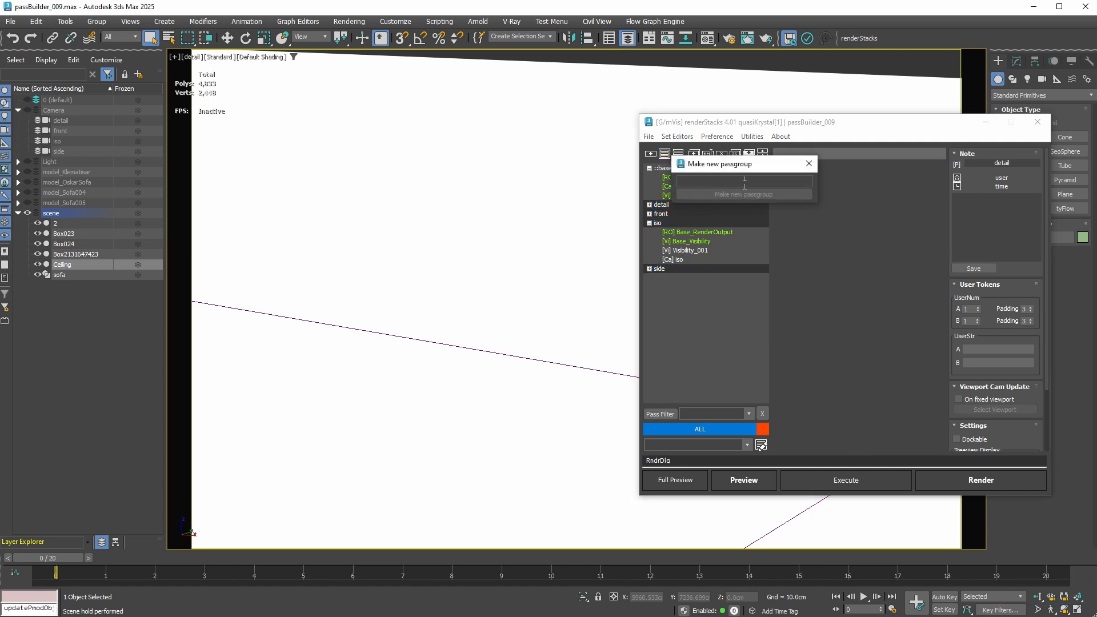
text(Camera)
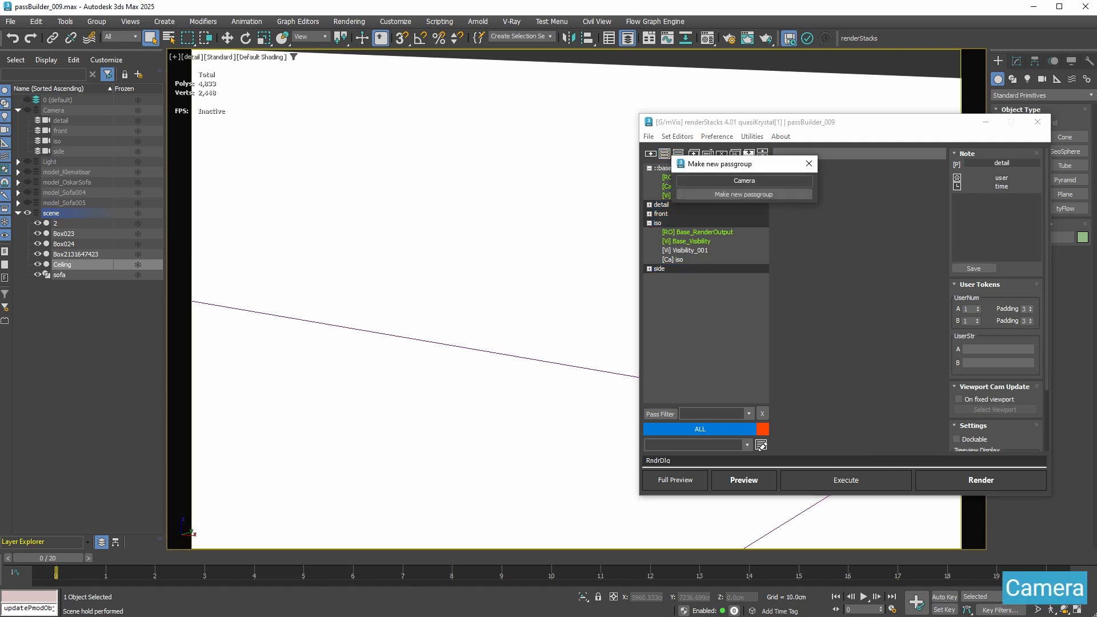
click(748, 194)
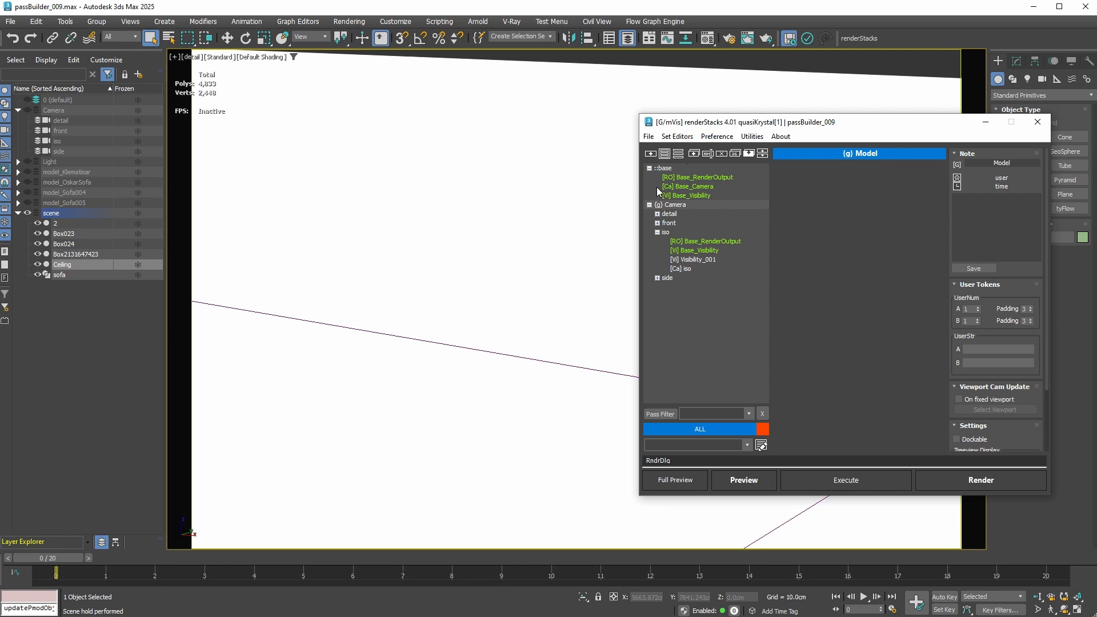
Collapse the Camera group and create another pass group named Modeel.
click(650, 204)
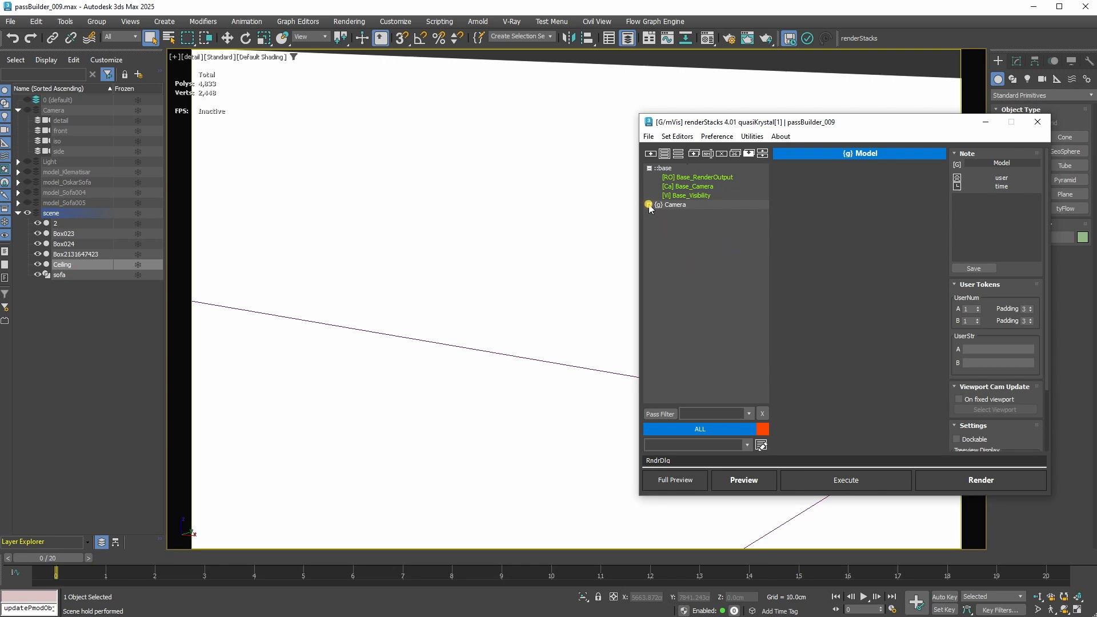
click(667, 156)
text(Modeel)
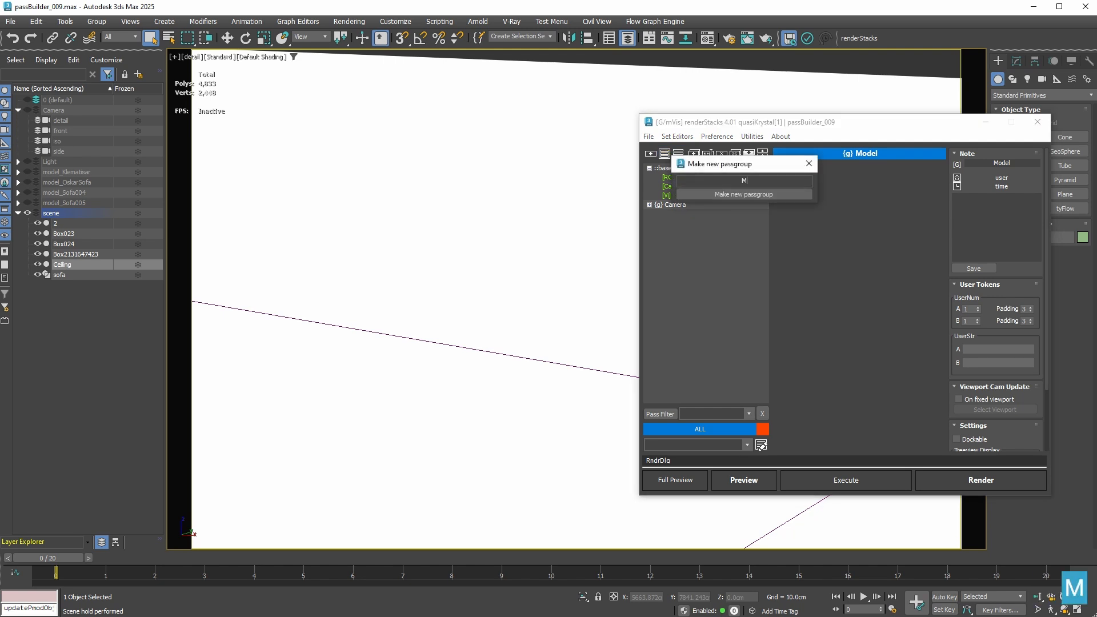
click(750, 195)
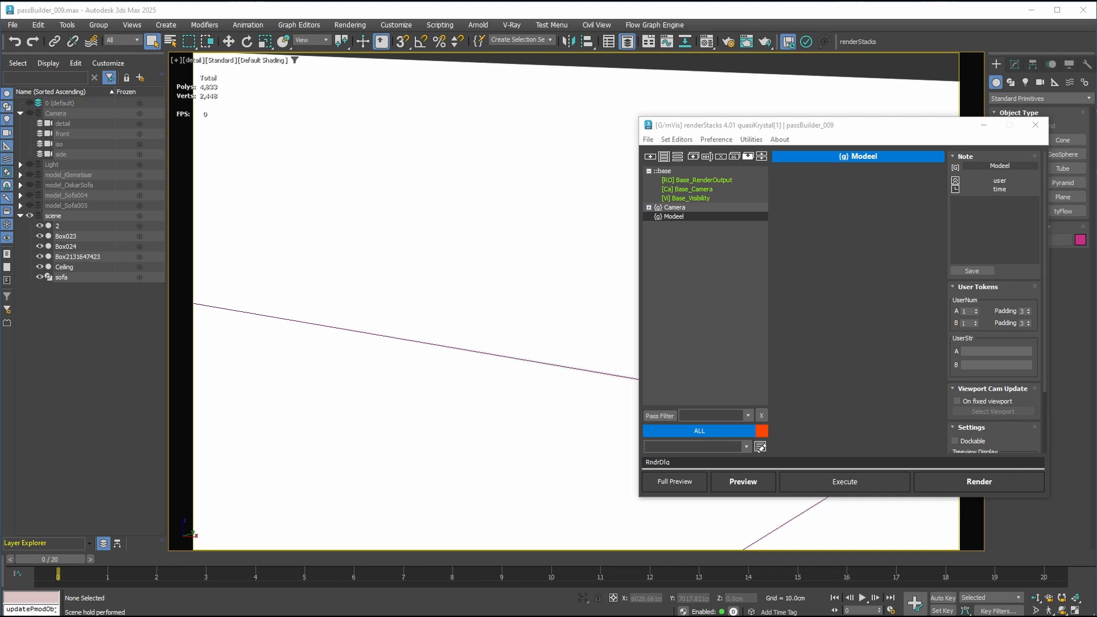
Create passes Klematisar, OskarSofa, Sofa004 and Sofa005 in the Modeel group, using the comma-separated name list copied from Notepad.
click(650, 156)
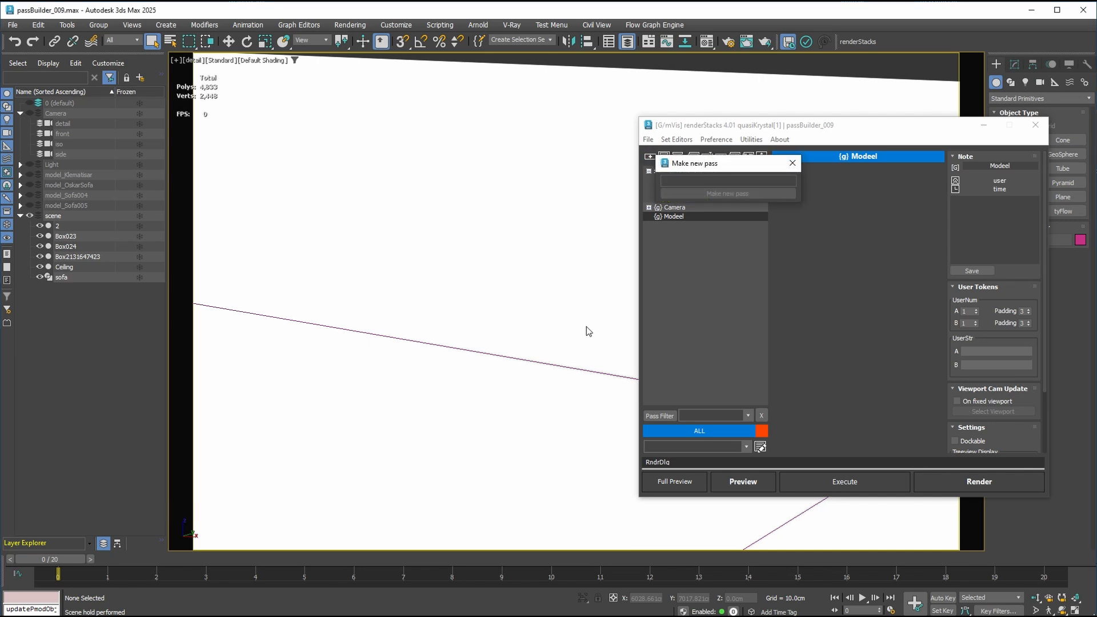
key(alt+Tab)
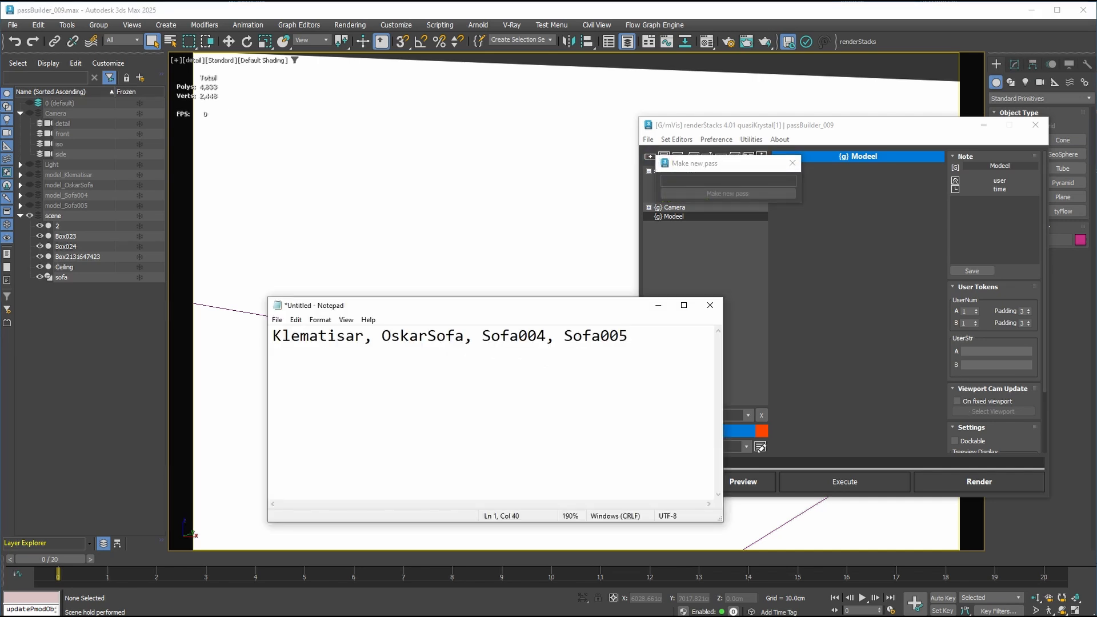
drag(673, 341, 642, 335)
click(374, 337)
click(455, 337)
click(545, 337)
click(600, 338)
drag(673, 347, 131, 327)
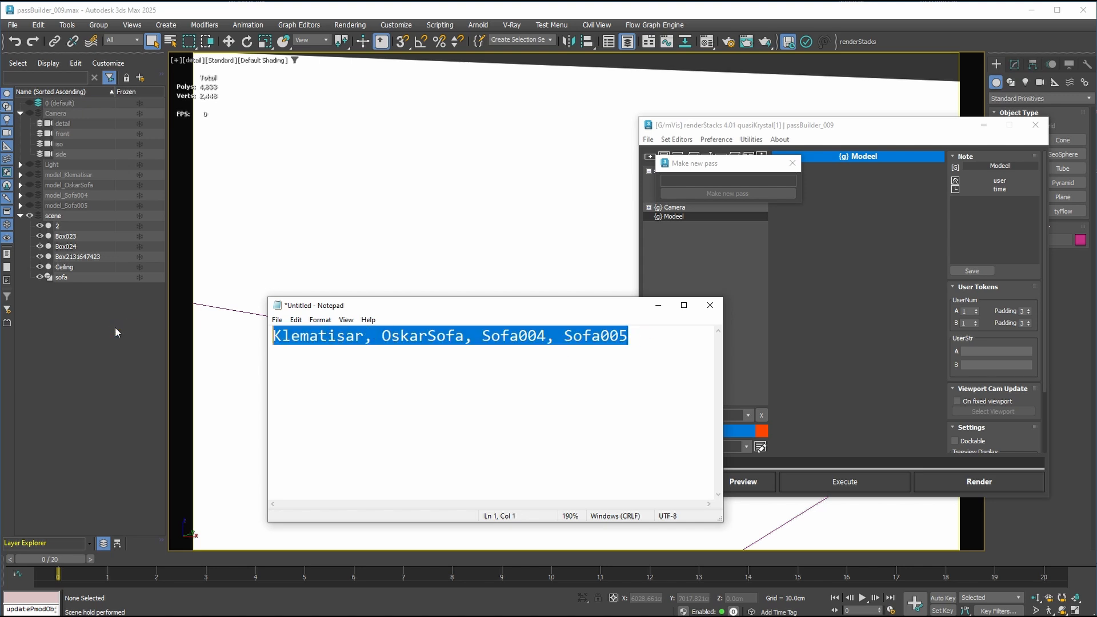
key(ctrl+c)
click(723, 182)
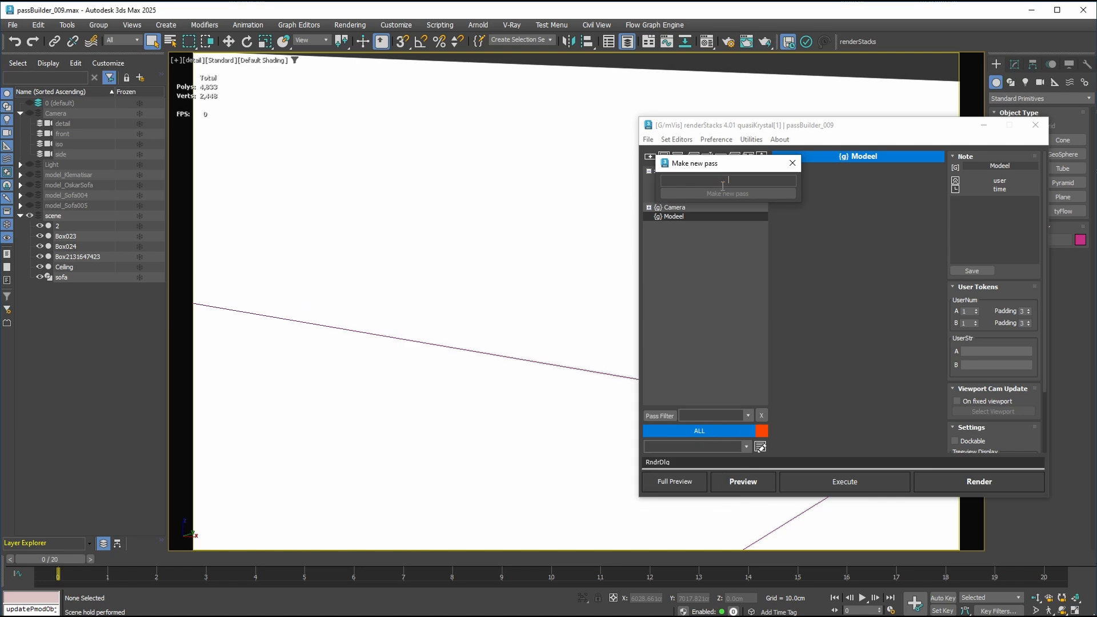
key(ctrl+v)
click(729, 194)
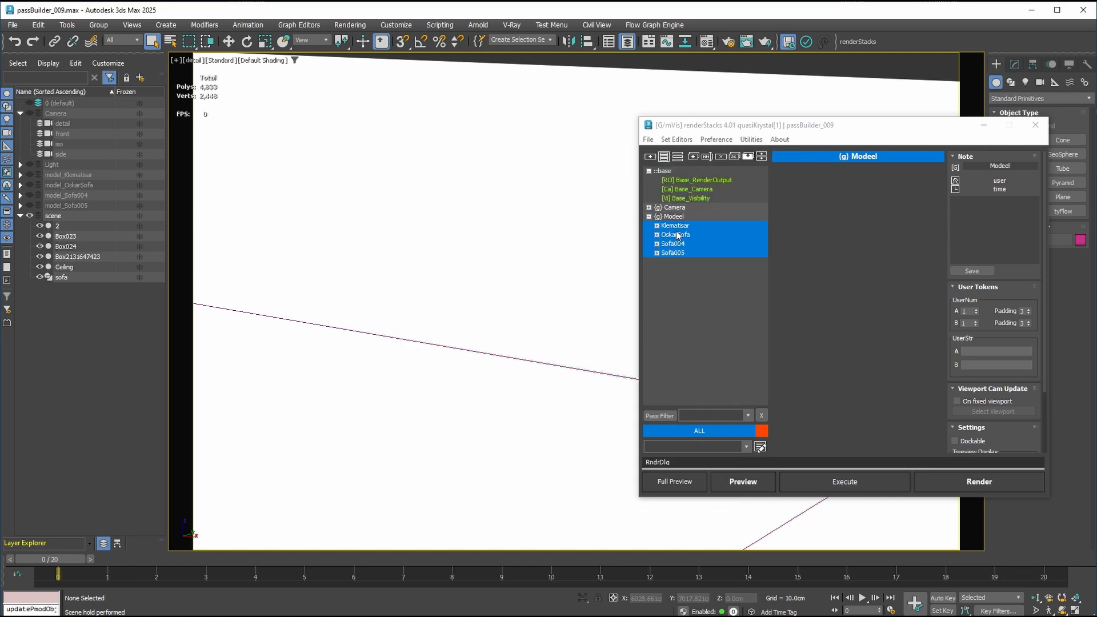
Add a Visibility modifier to all four model passes at once and expand each pass to show its modifiers.
key(Tab)
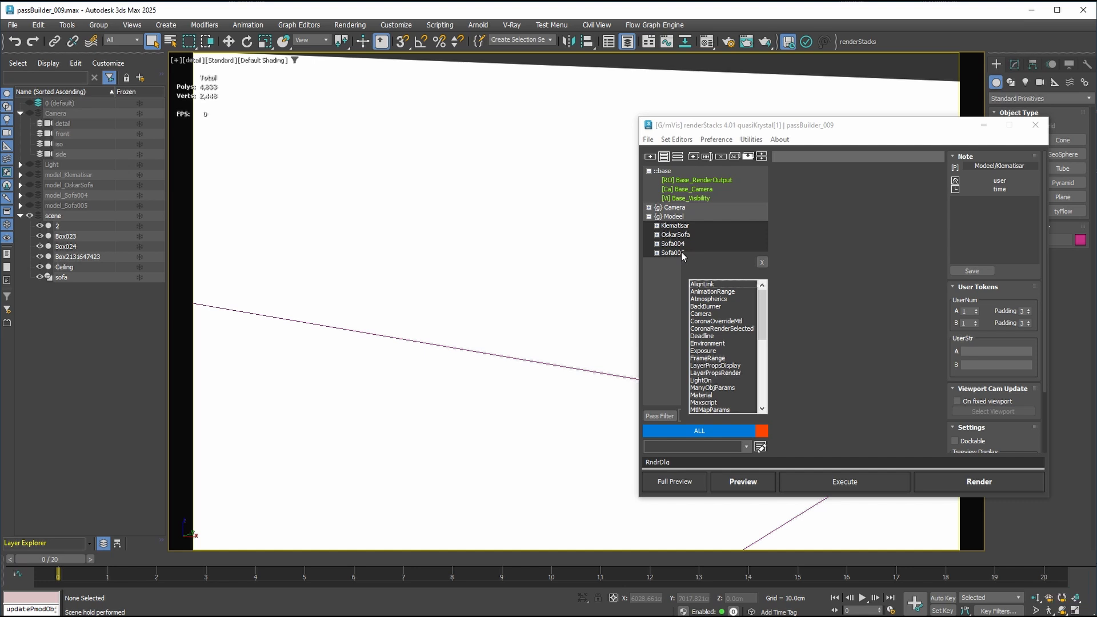
text(visi)
key(Return)
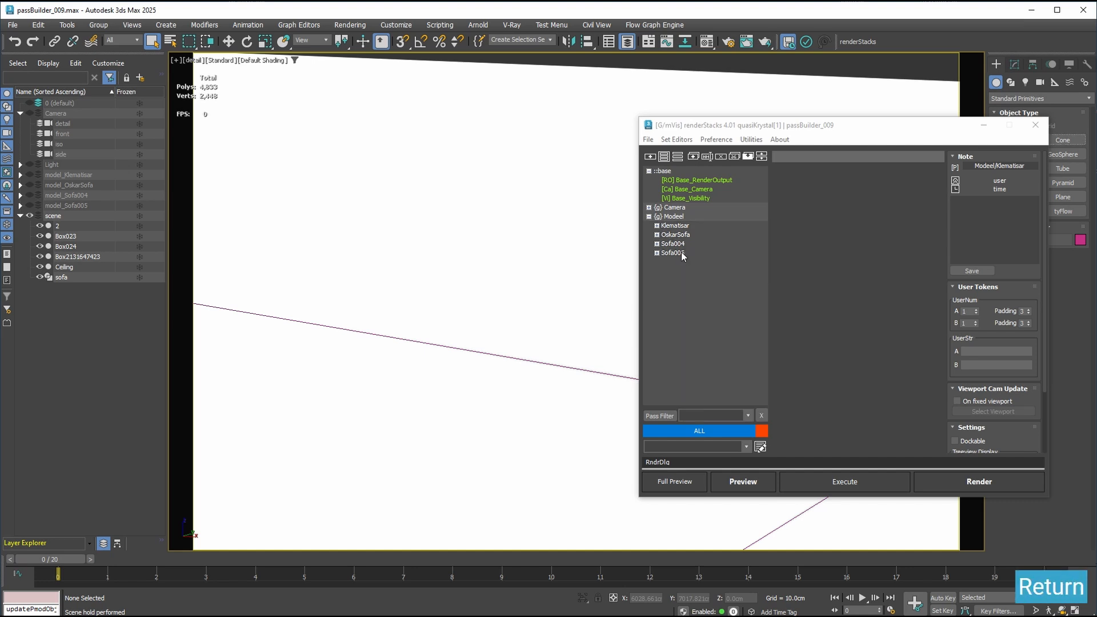
click(657, 227)
click(657, 272)
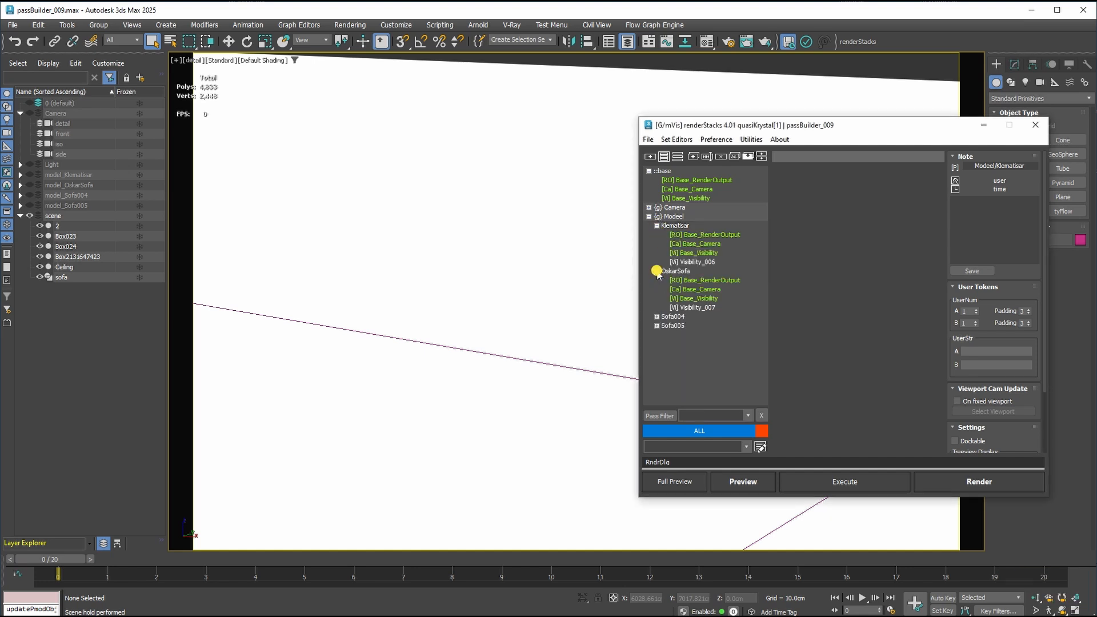
click(657, 317)
click(656, 363)
Set the new Visibility modifiers of the Klematisar and OskarSofa passes to include the model_Klematisar and model_OskarSofa layers.
click(706, 262)
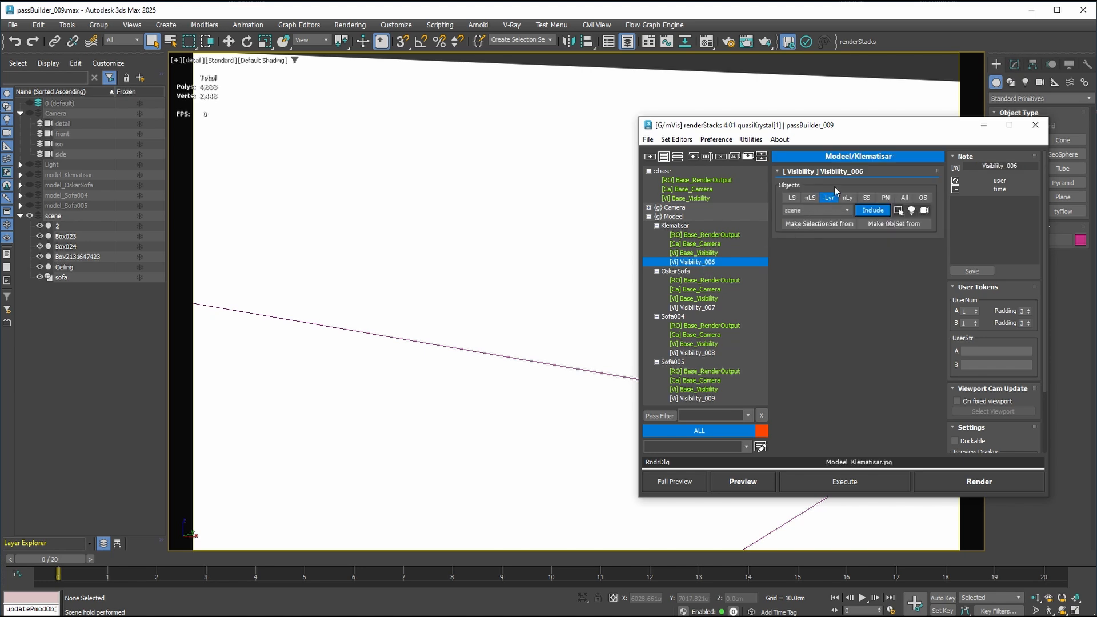
click(830, 210)
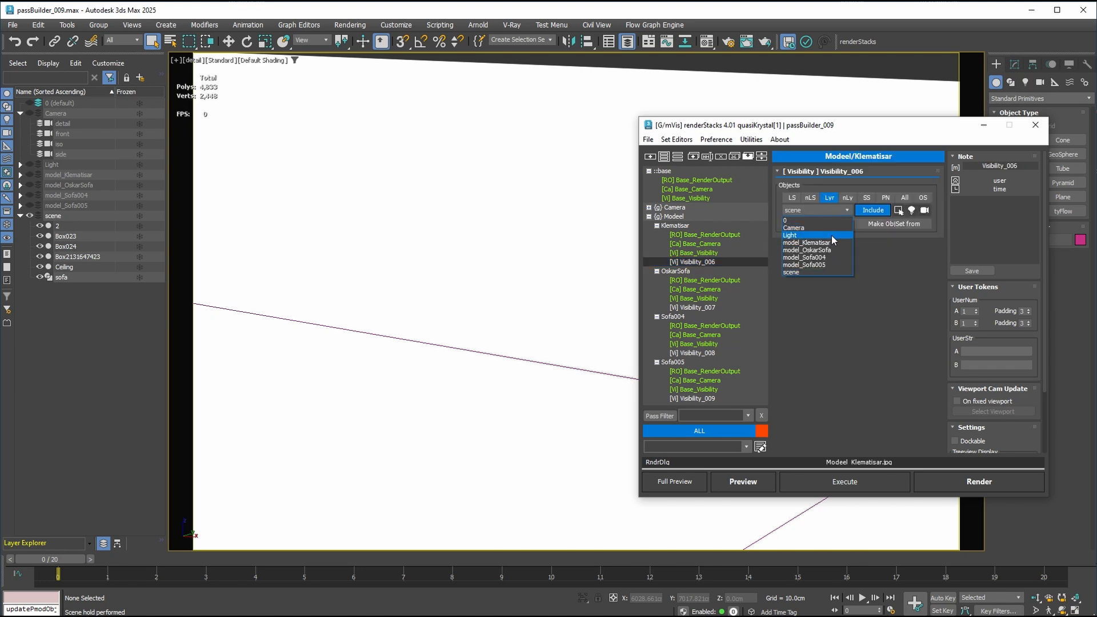
click(830, 250)
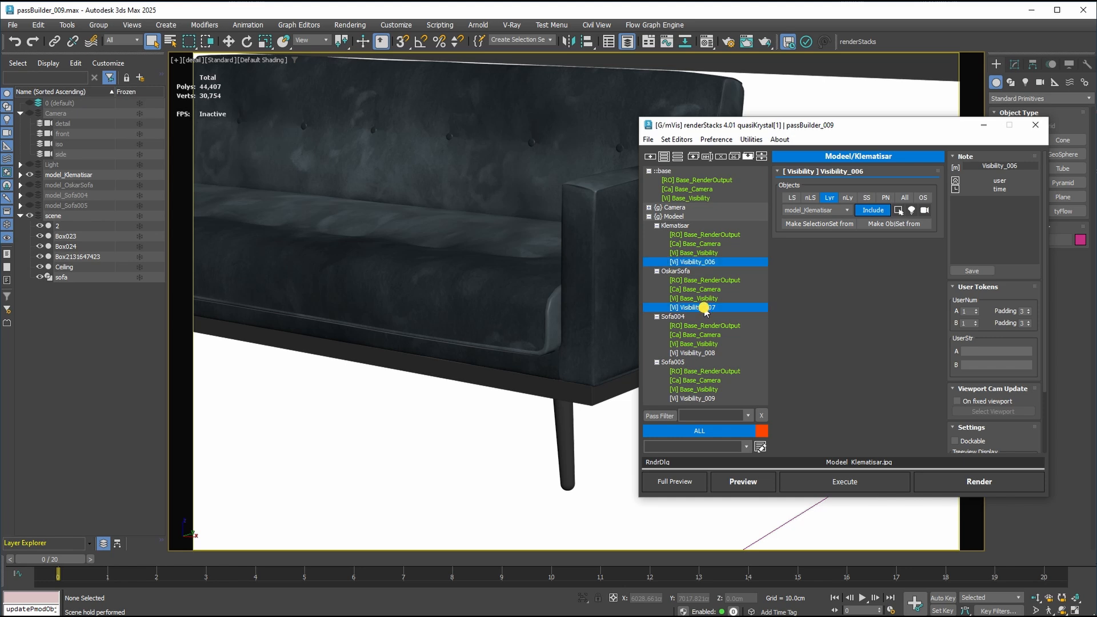
click(824, 211)
click(808, 252)
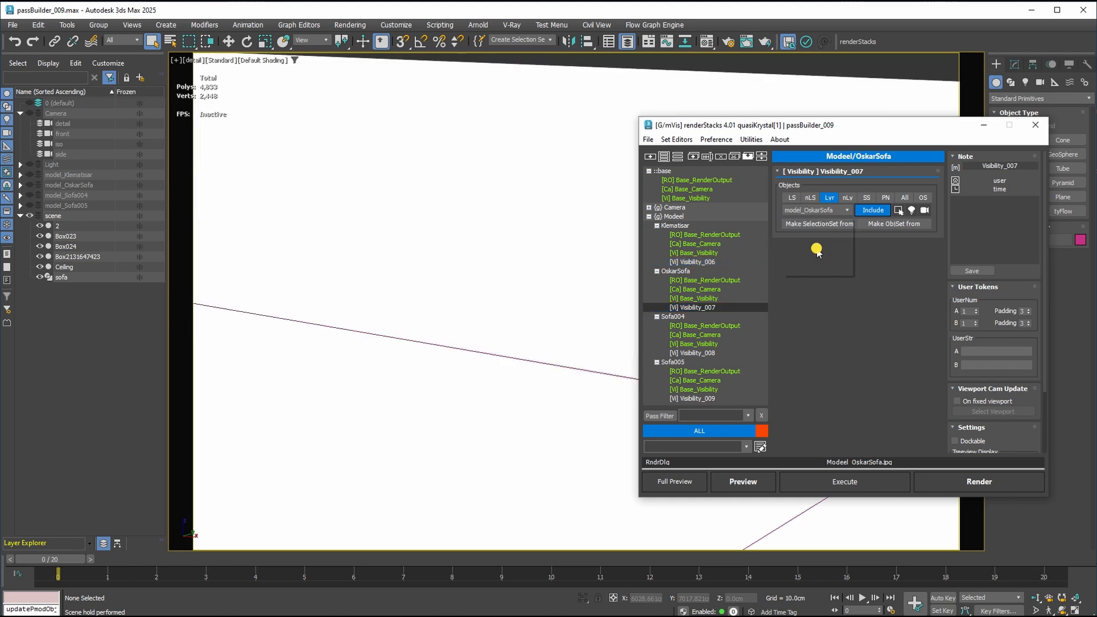
Set the Sofa004 and Sofa005 passes' Visibility modifiers to include layers model_Sofa004 and model_Sofa005, and review the four model passes.
click(829, 210)
click(821, 258)
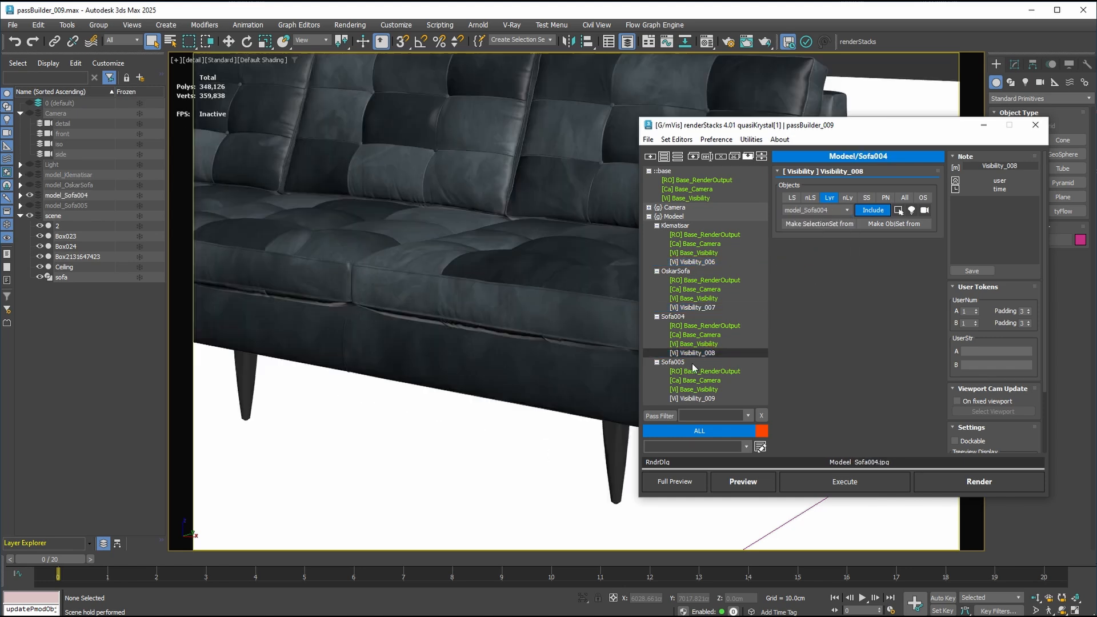
click(694, 398)
click(829, 210)
click(823, 266)
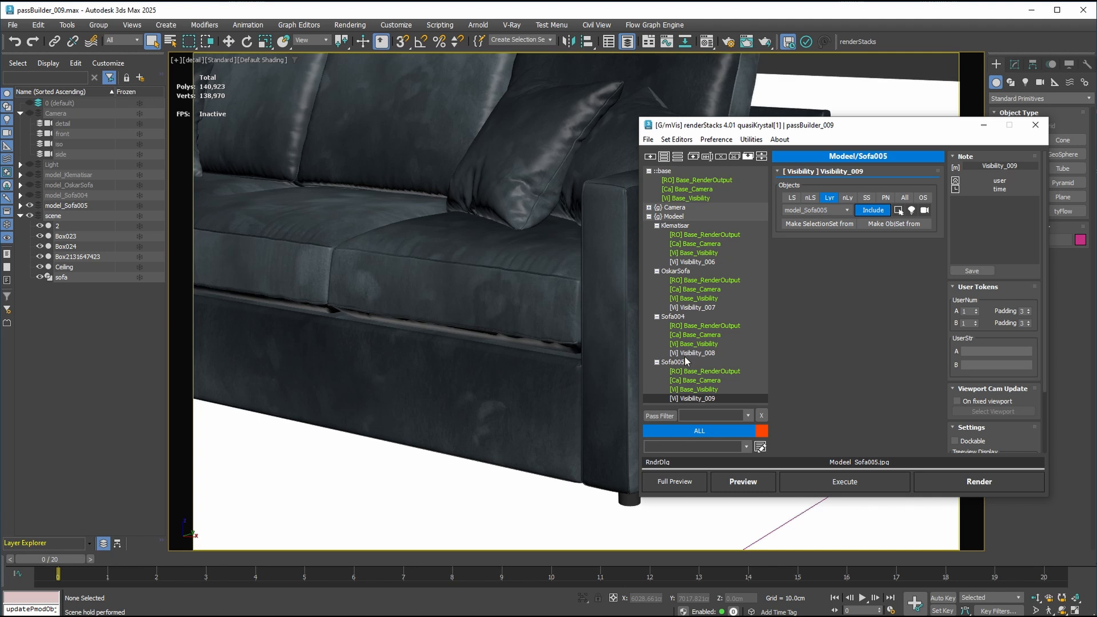
click(682, 317)
click(677, 363)
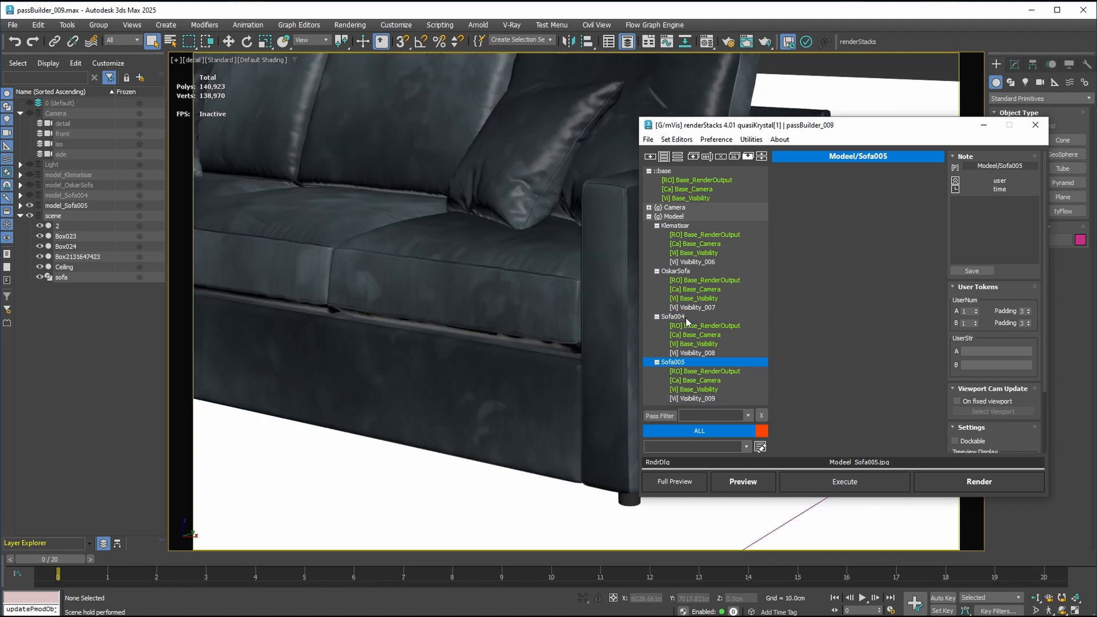
click(675, 271)
click(688, 227)
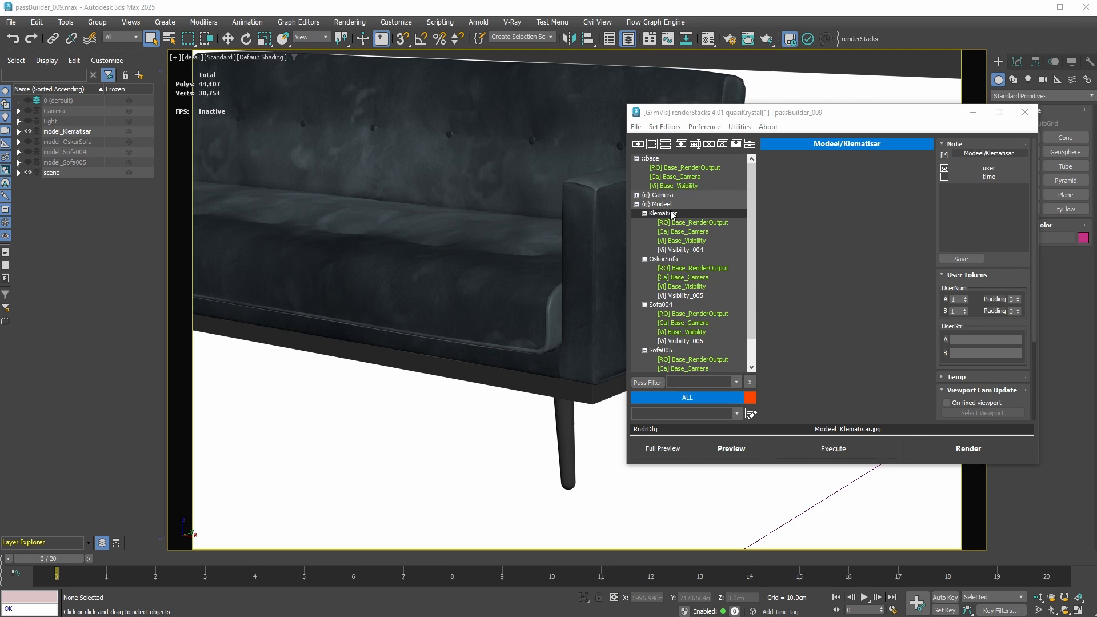
Set the Base_Camera modifier's render camera to side and check the model passes through Sofa005.
click(688, 175)
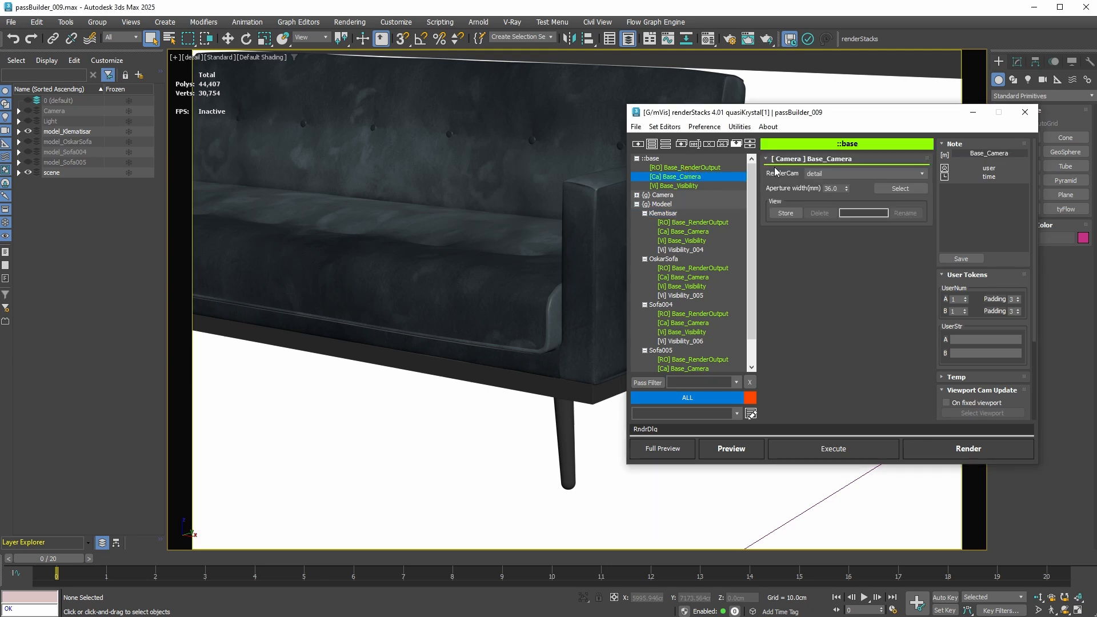
click(857, 174)
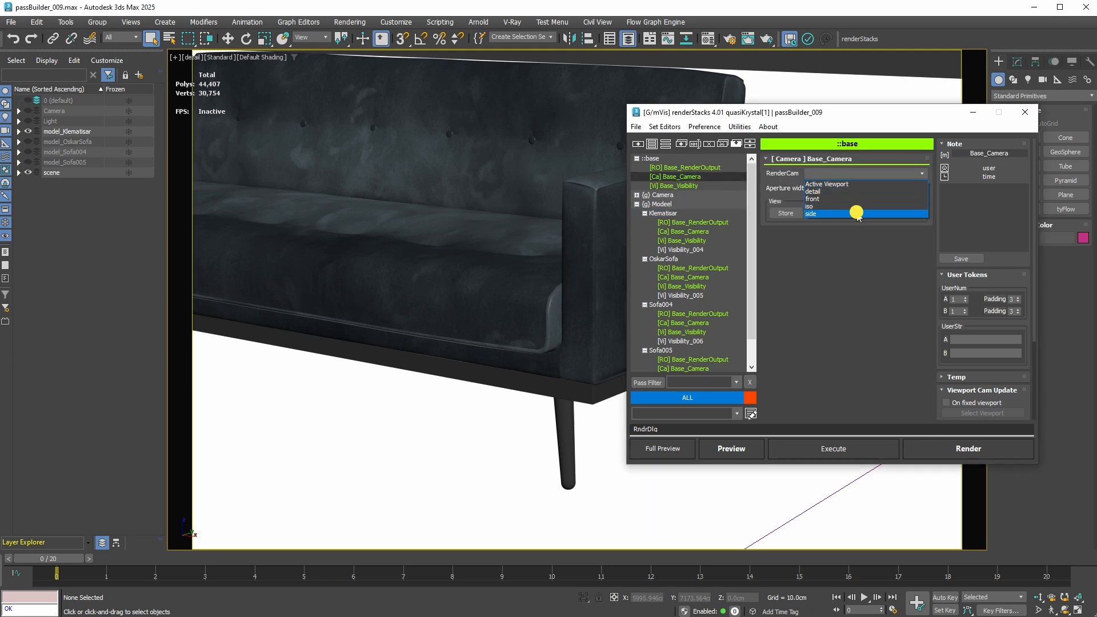
click(857, 213)
click(679, 213)
ctrl+click(679, 259)
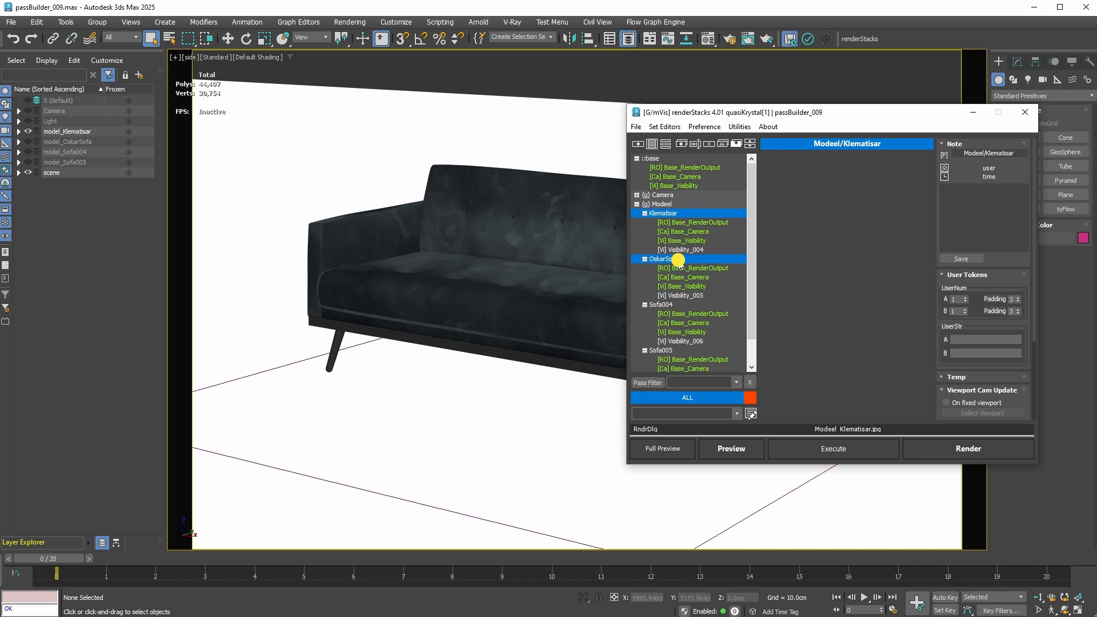
click(689, 304)
click(696, 351)
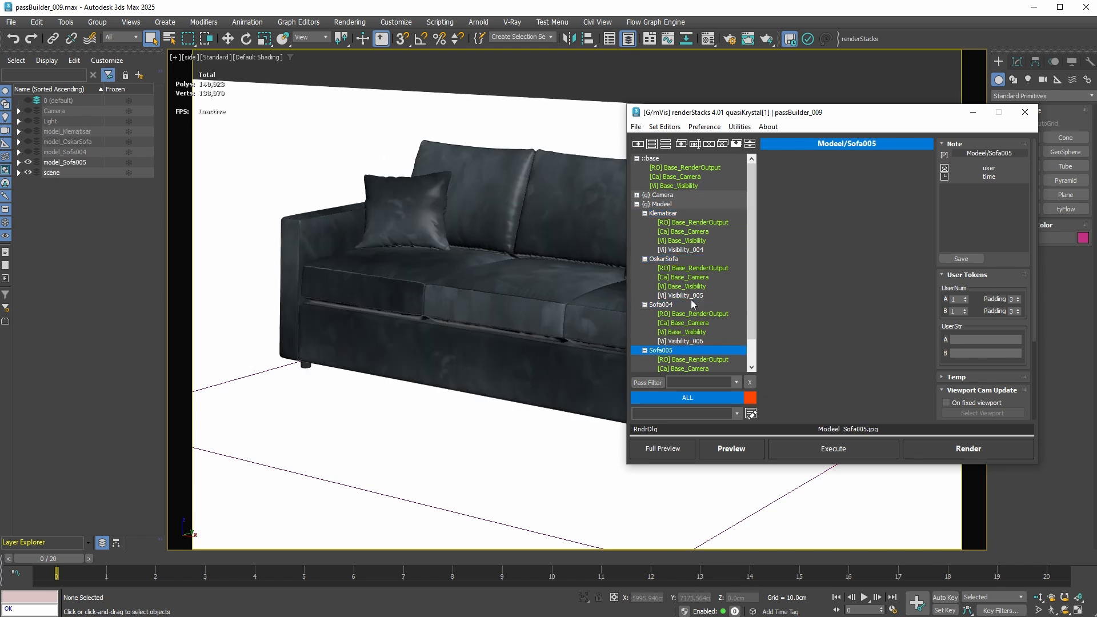
Switch the renderStacks window to a dockable style and dock it between the viewport and the command panel.
click(704, 126)
click(715, 152)
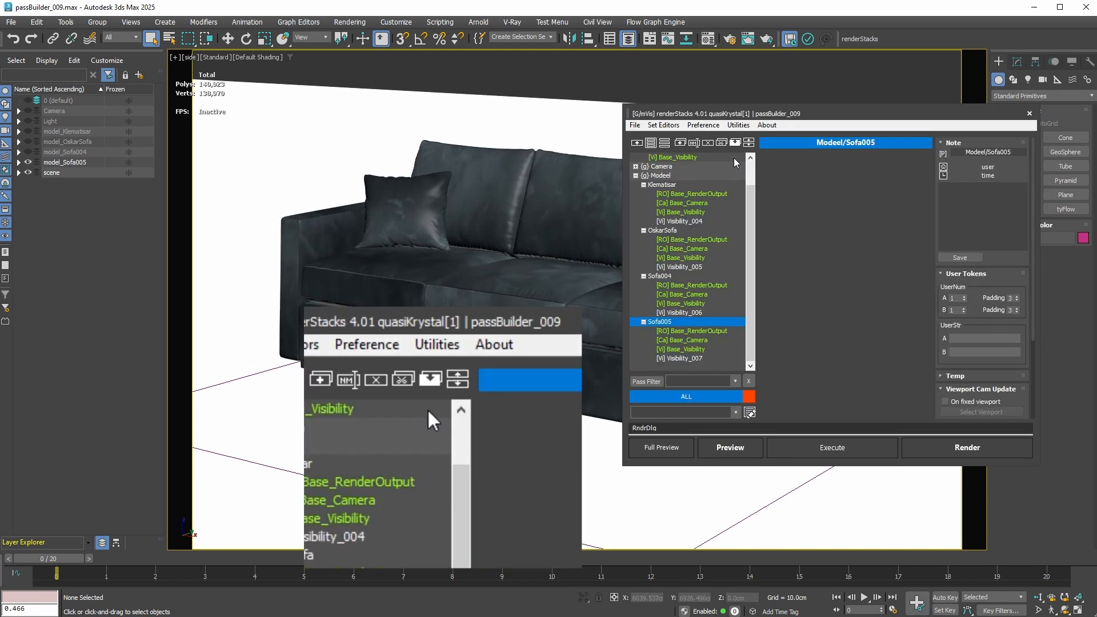
click(706, 127)
click(737, 170)
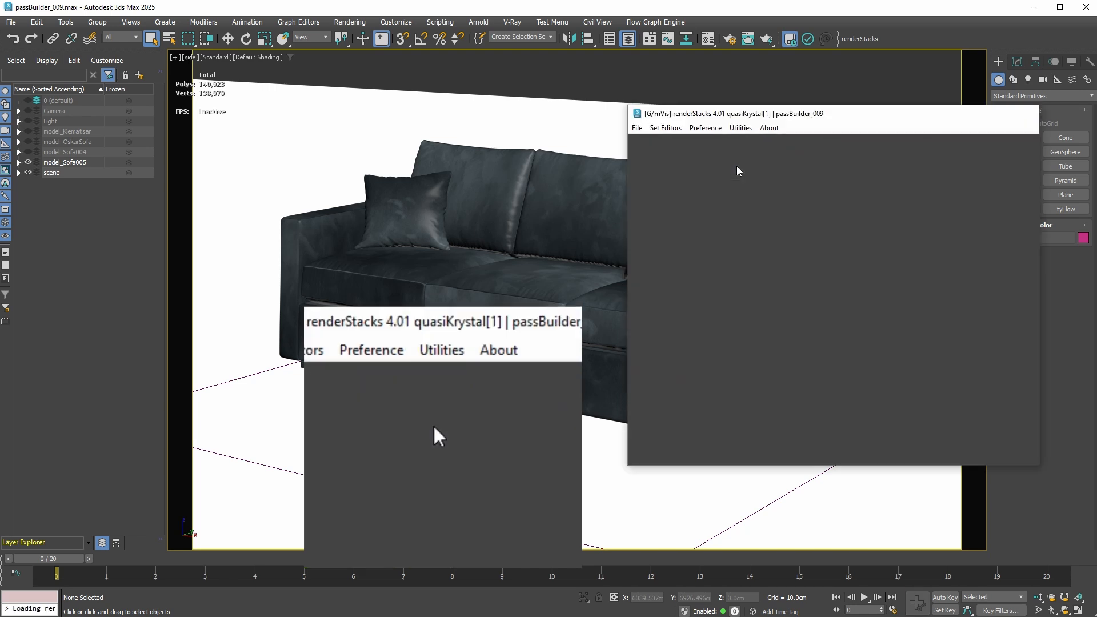
drag(737, 114, 999, 215)
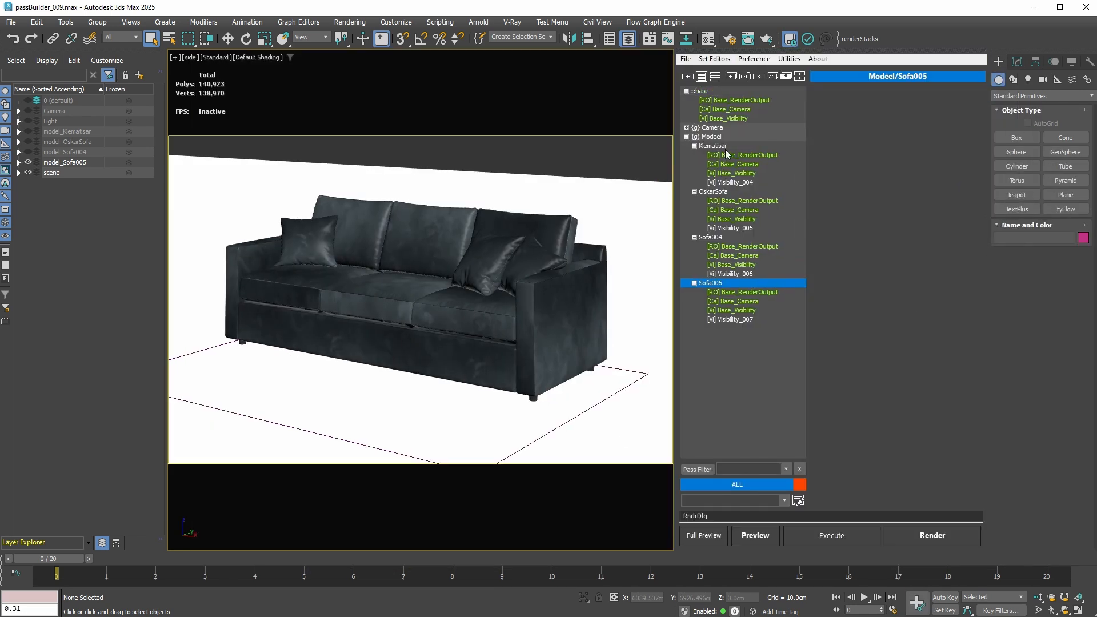
Collapse the pass tree to single-line passes and review the Klematisar, OskarSofa, Sofa004 and Sofa005 passes in the viewport.
click(726, 148)
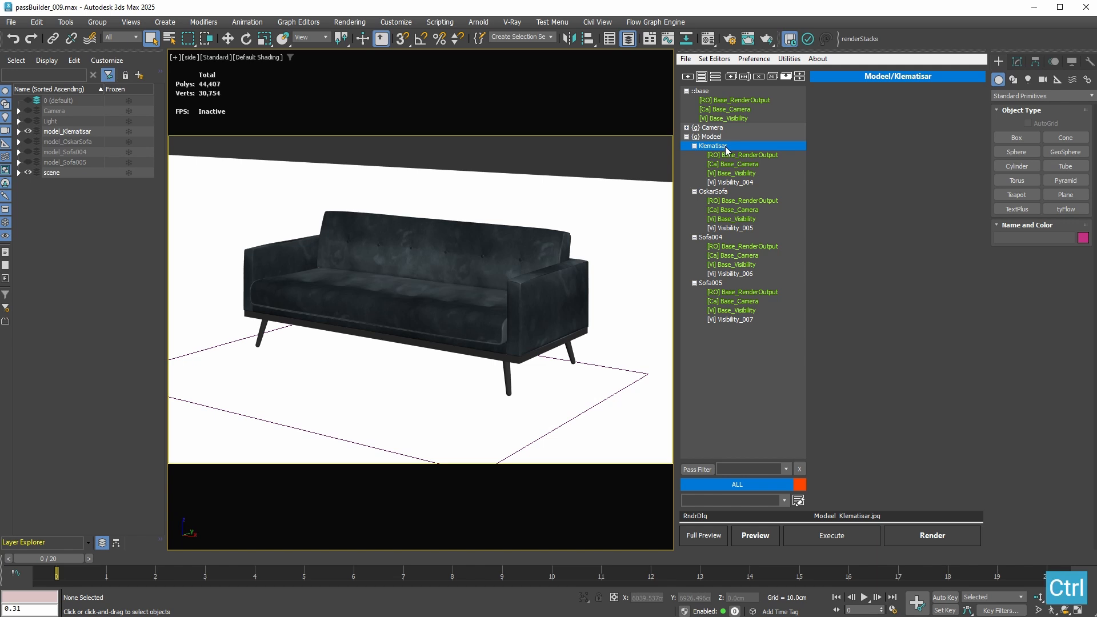
key(ctrl+Left)
click(713, 128)
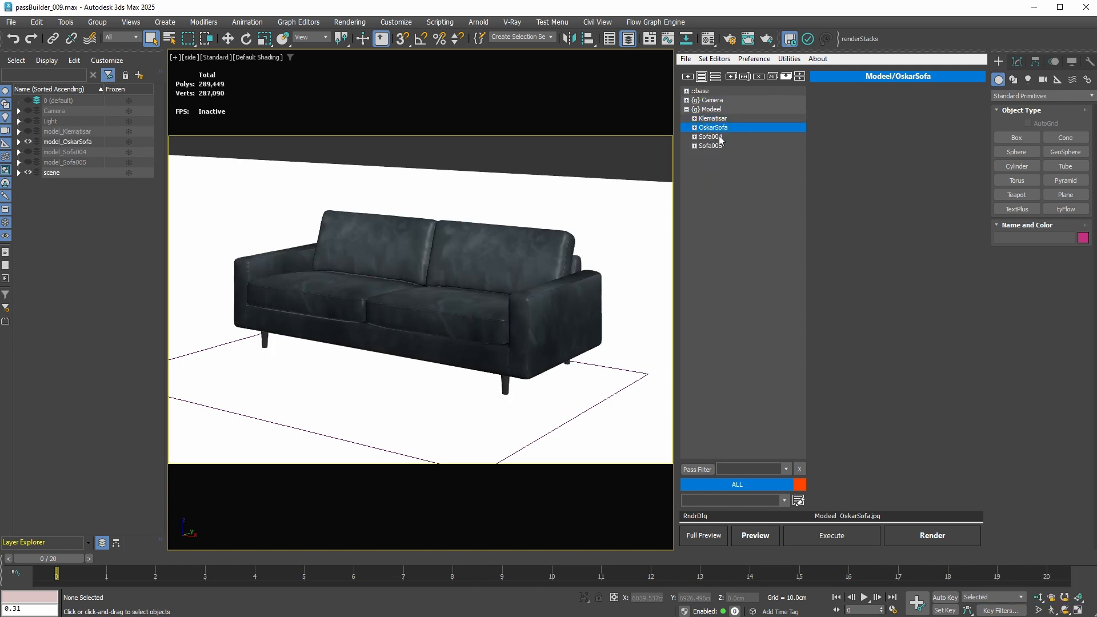
click(720, 137)
click(720, 144)
click(723, 136)
click(714, 118)
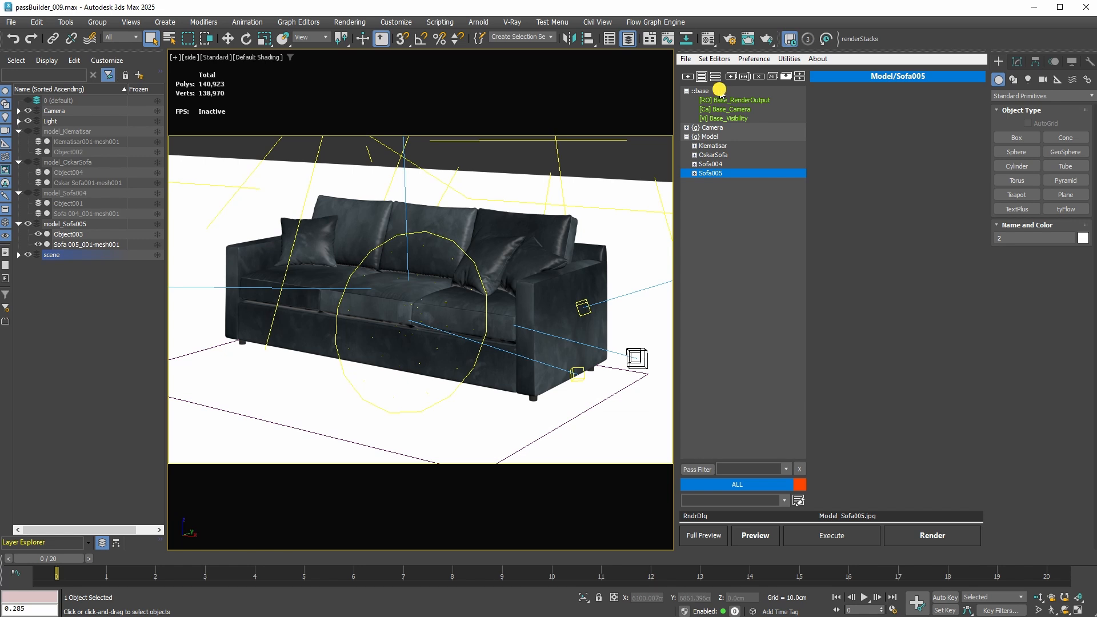
Create a new pass group named Material below the Model group.
click(718, 90)
click(702, 76)
text(Material)
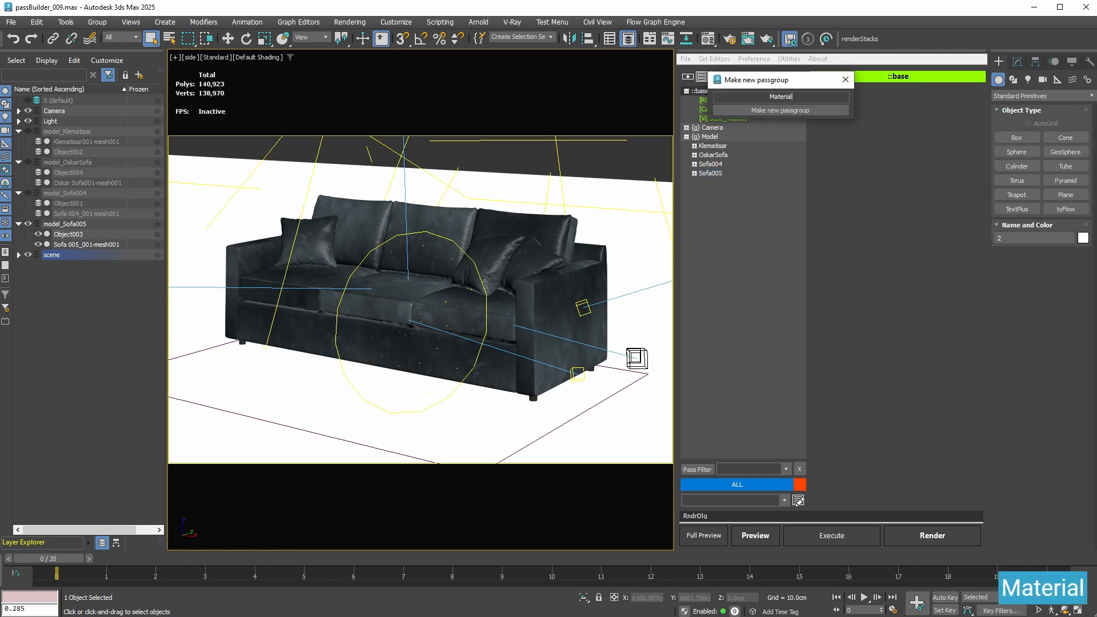
key(Return)
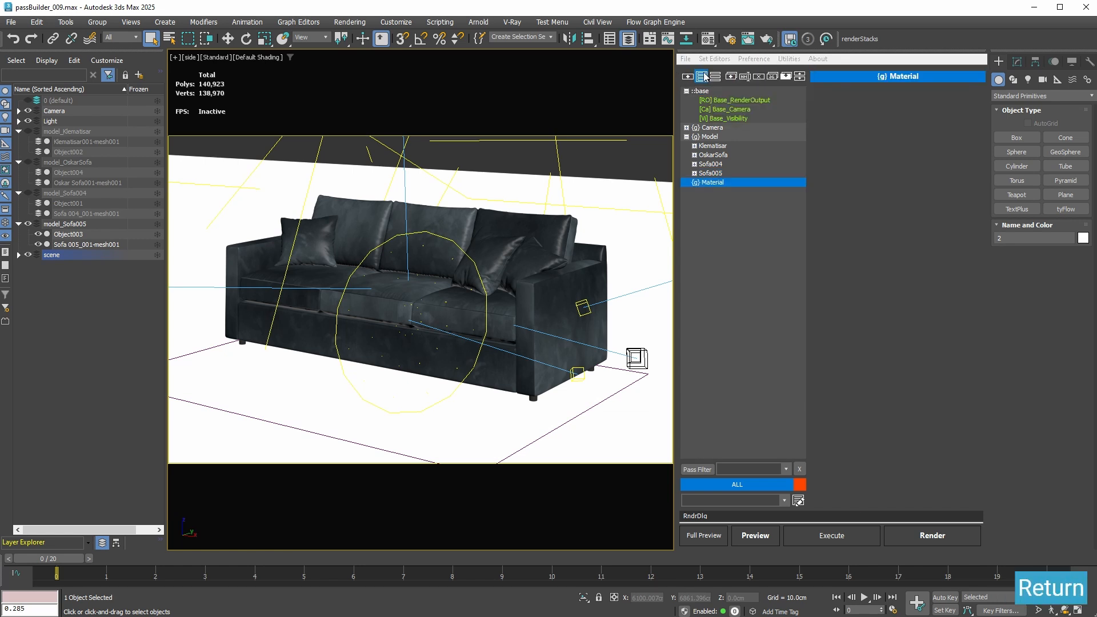
Create passes BlackVelvet, GreenVelvet, RedVelvet, DarkBrownFabric, WhiteFabric and BeigeFabric in the Material group, using the name list copied from Notepad.
drag(658, 611, 586, 241)
drag(730, 307, 115, 234)
key(ctrl+c)
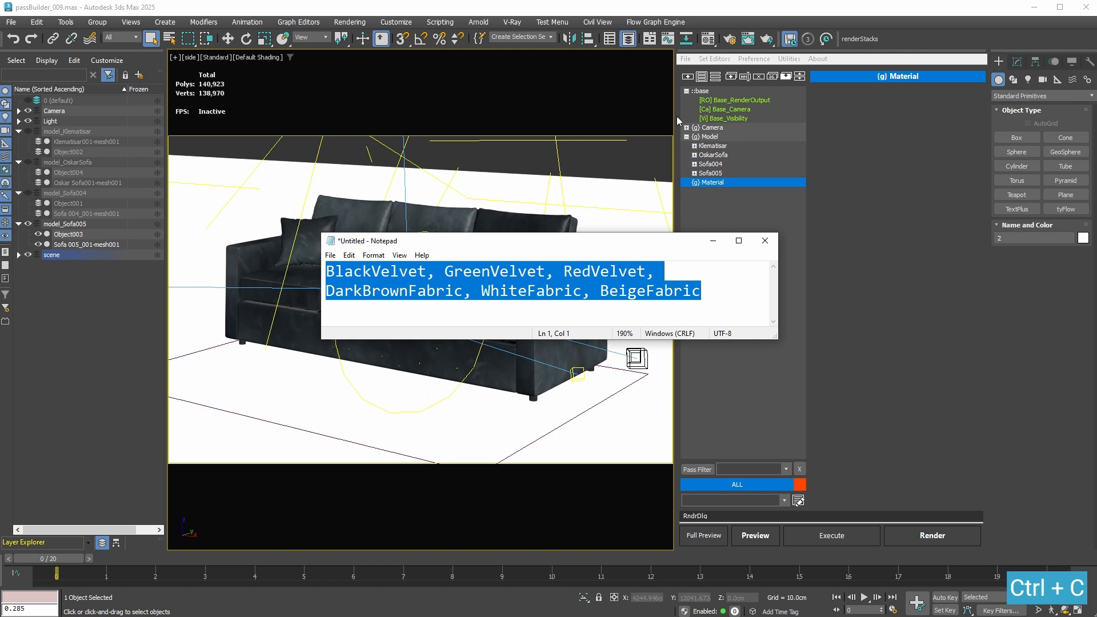
click(689, 76)
key(ctrl+v)
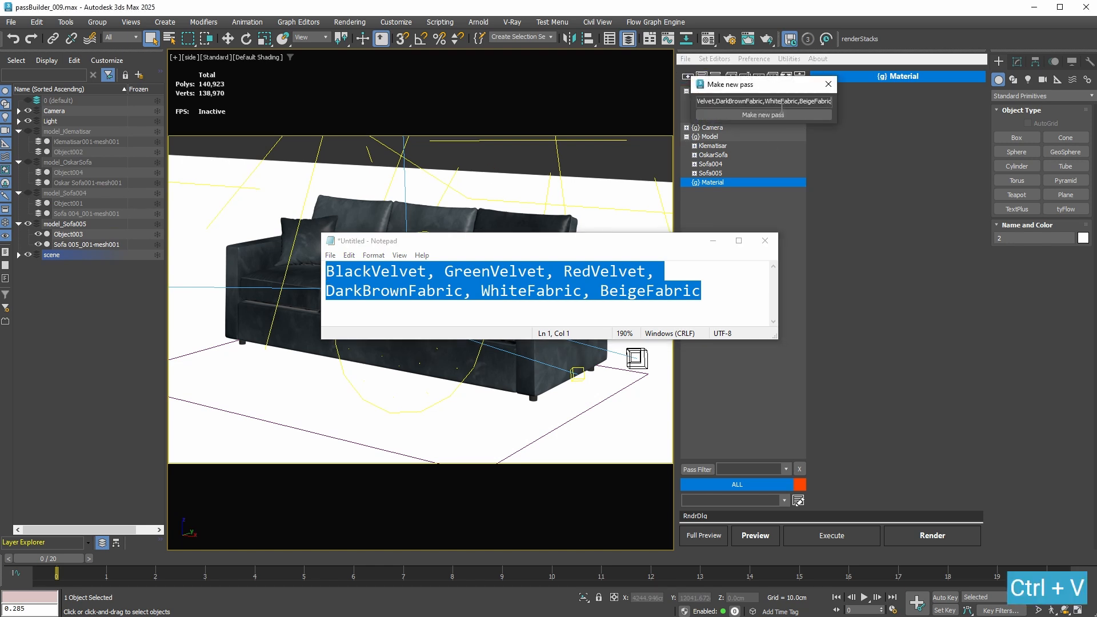
click(772, 115)
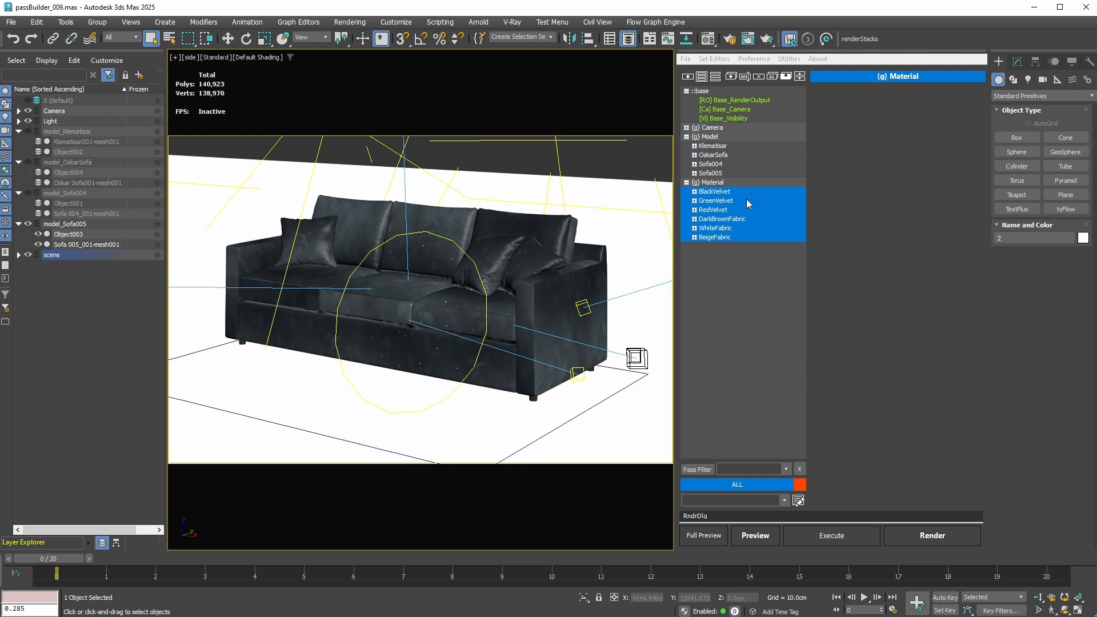
Add a ManyObjParams modifier named Mtl to the base.
click(739, 118)
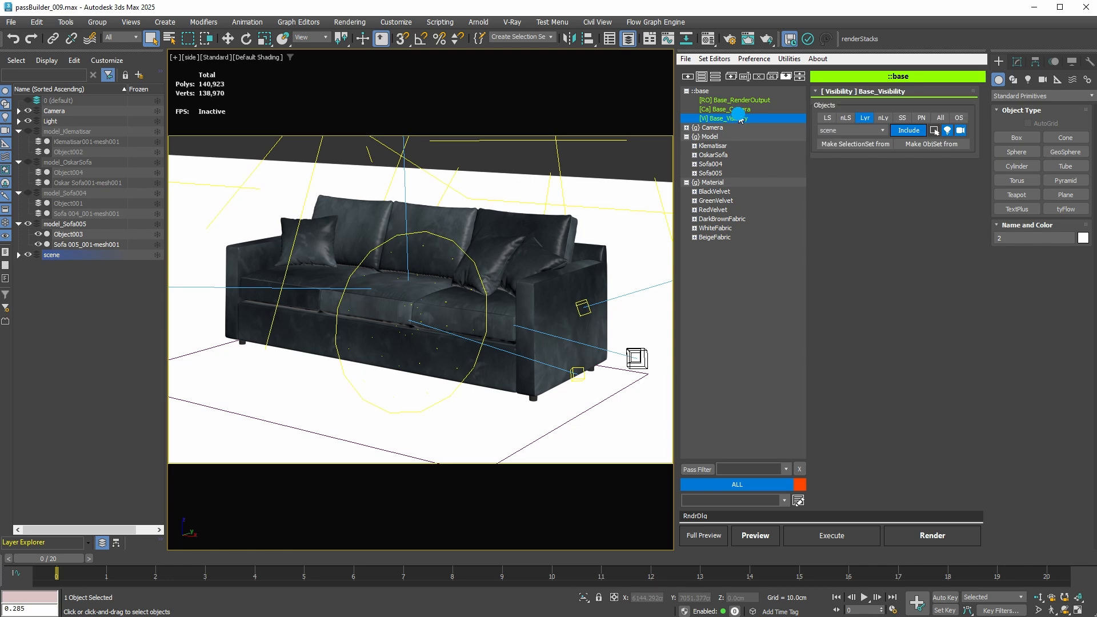
right_click(739, 118)
mouse_move(780, 125)
click(998, 298)
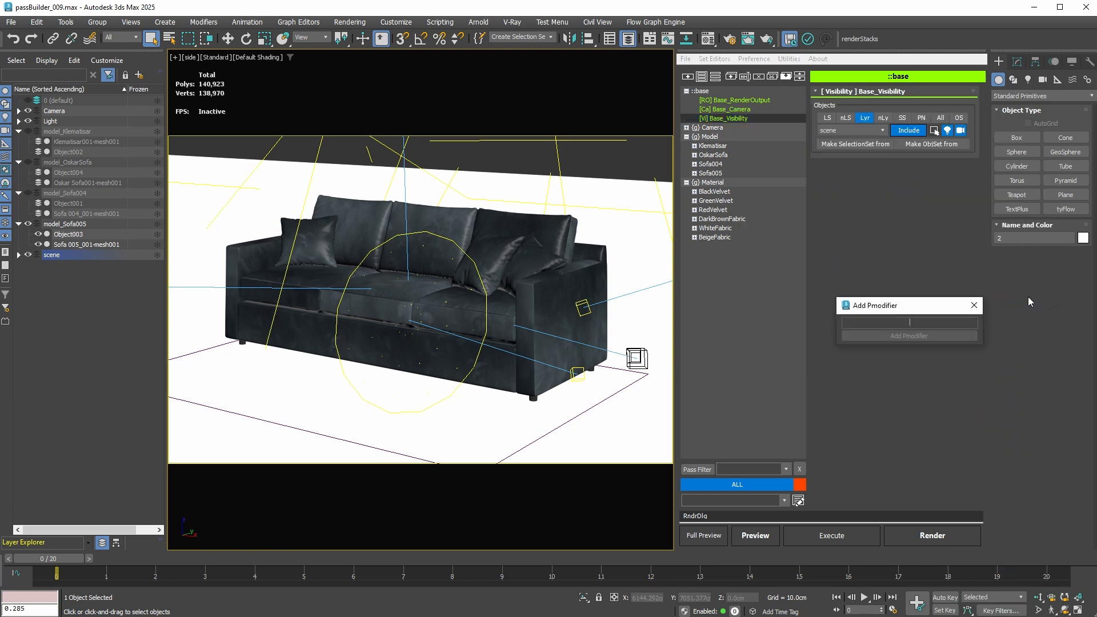
text(Mtl)
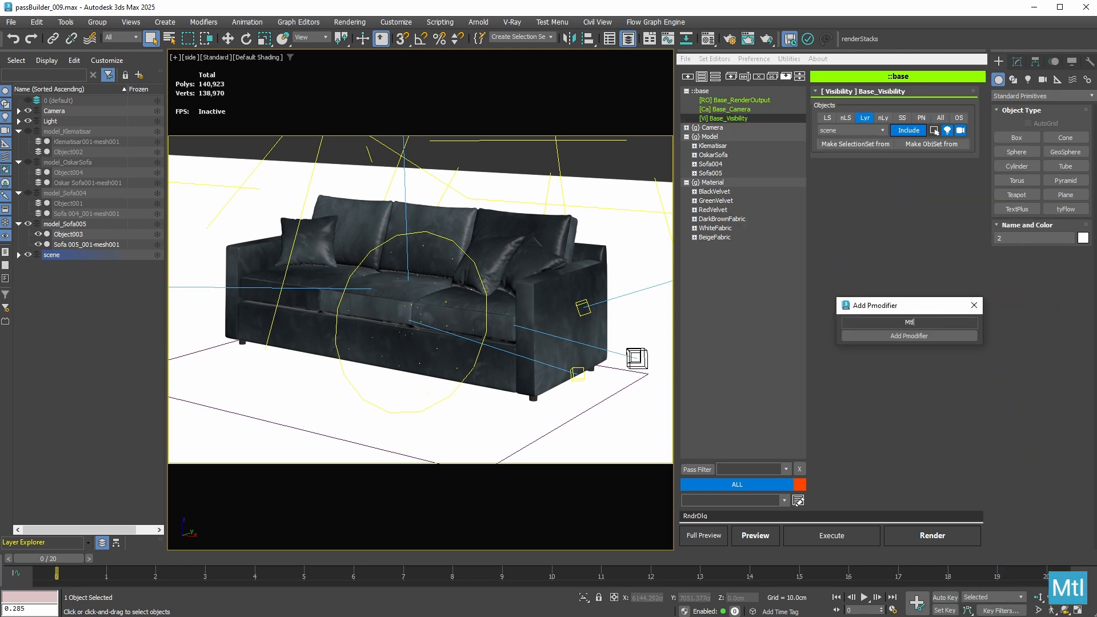
click(937, 336)
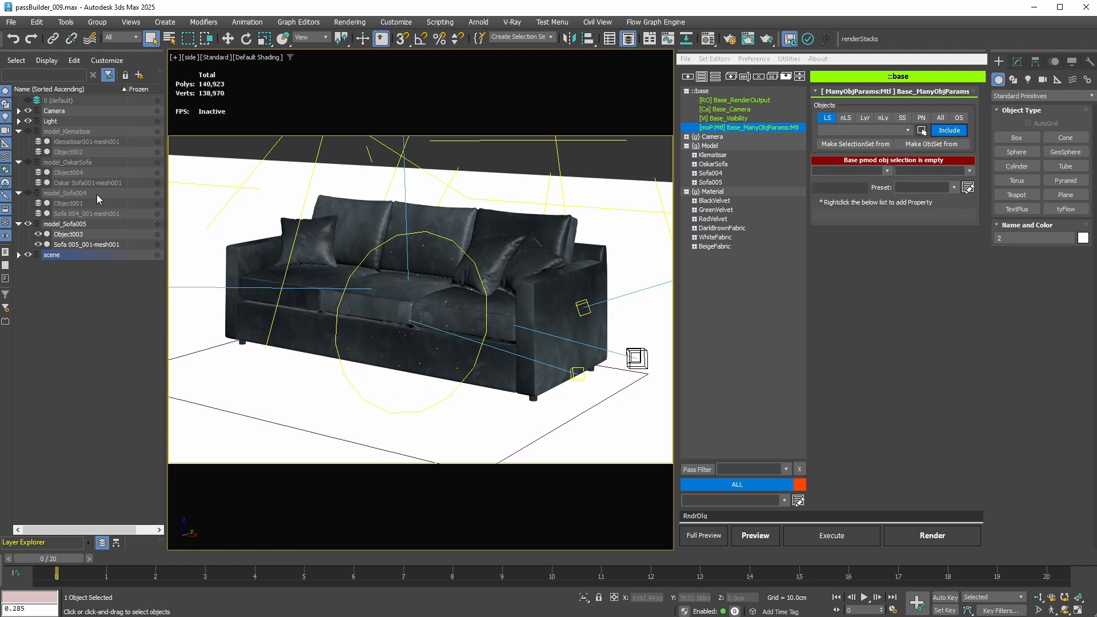
Select the Klematisar, Oskar, Sofa 004 and Sofa 005 sofa meshes and make a selection set from them for the Mtl modifier.
click(85, 142)
ctrl+click(109, 183)
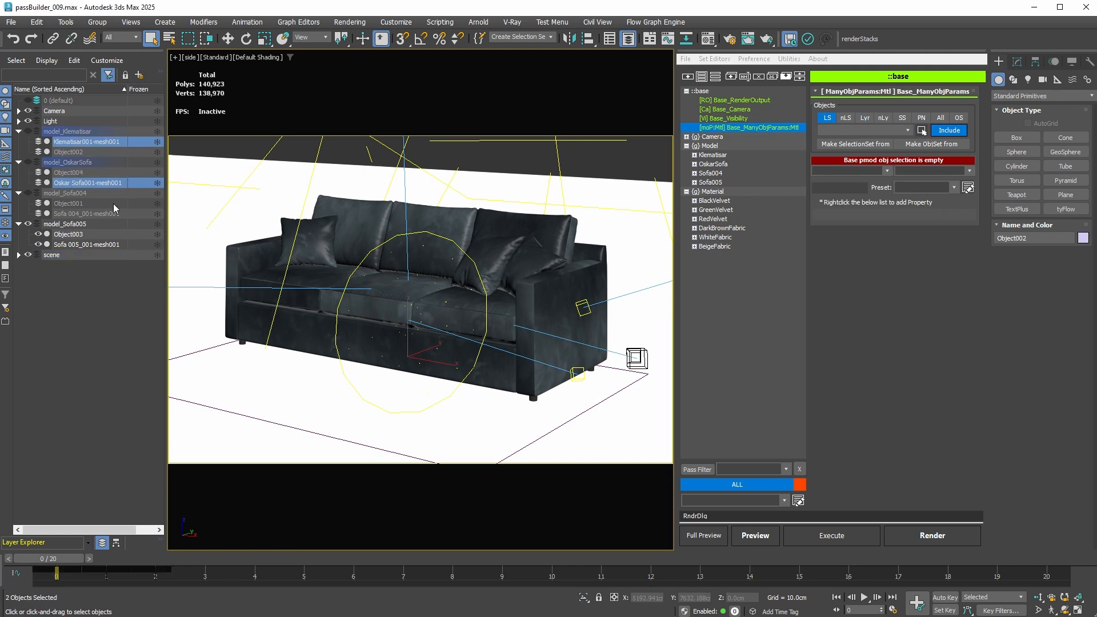
ctrl+click(114, 214)
ctrl+click(117, 244)
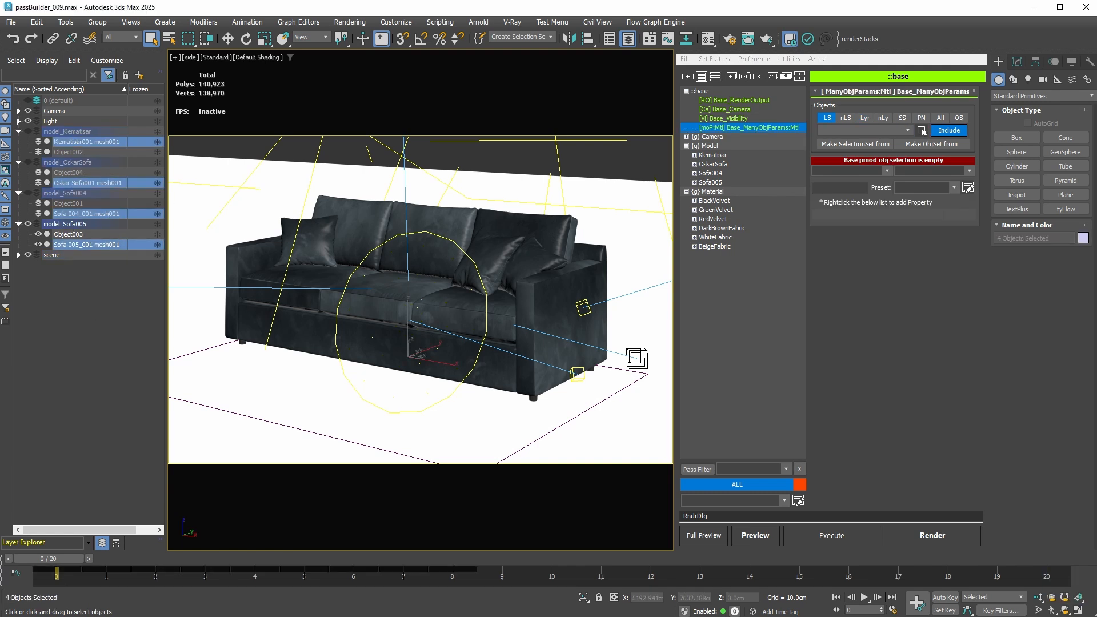
click(885, 146)
click(920, 152)
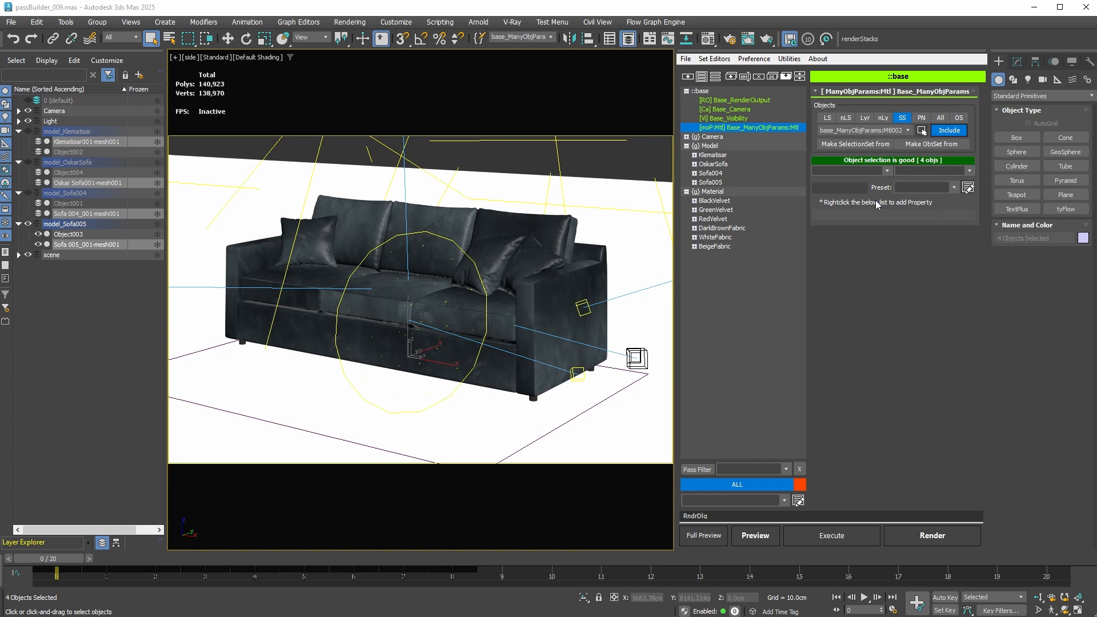
Choose the Node class and its Material property in the base ManyObjParams:Mtl modifier.
click(887, 171)
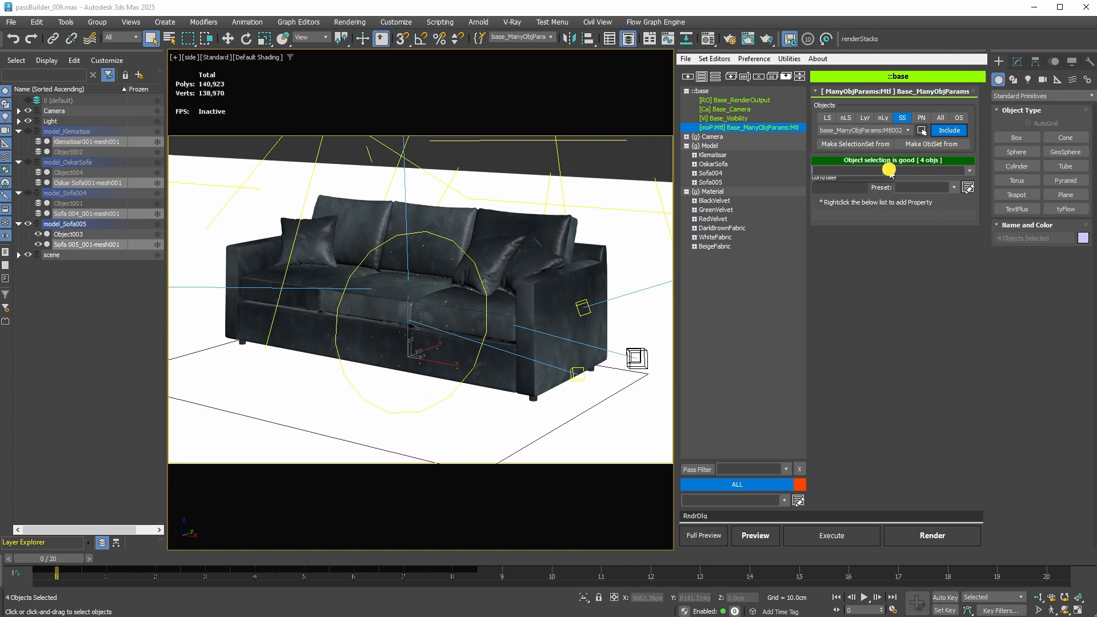
click(883, 181)
click(974, 172)
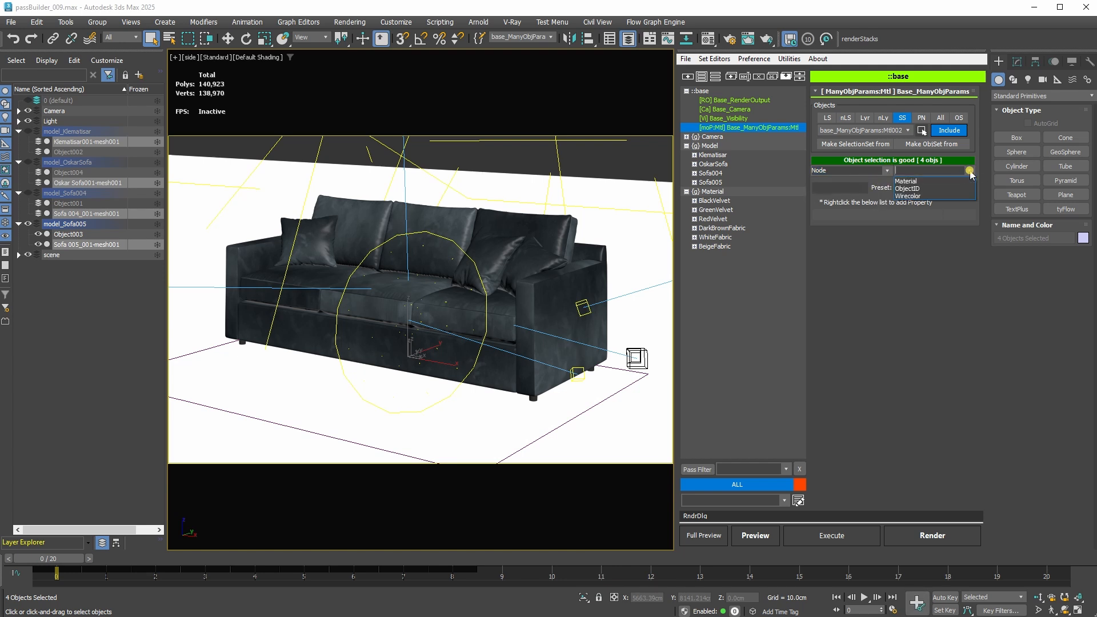
click(945, 181)
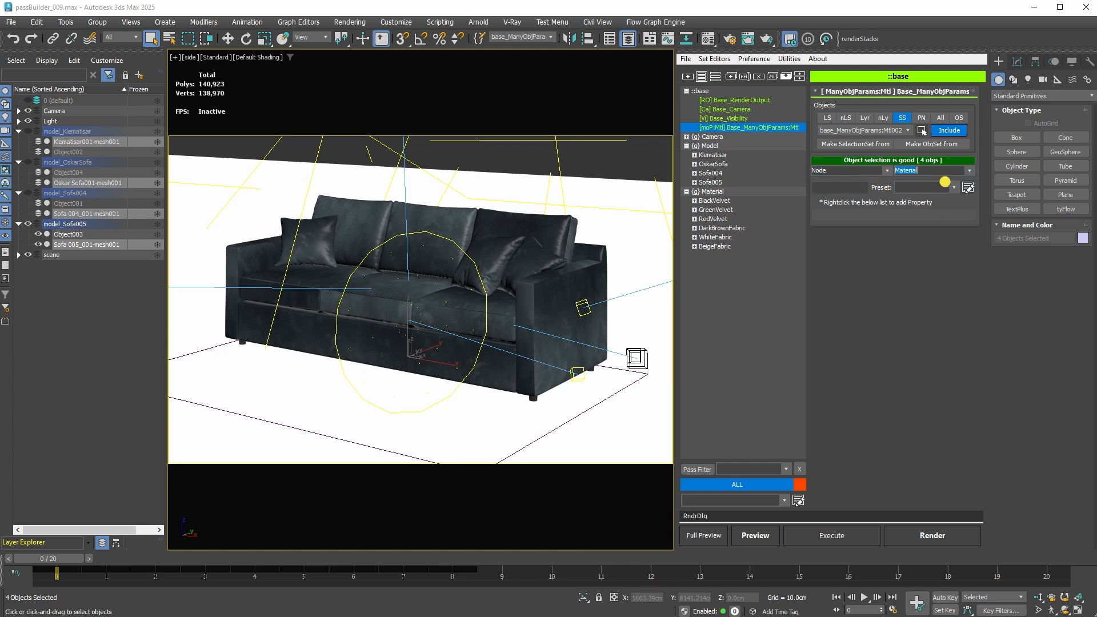
Try to add the Node Material property to the Mtl modifier with all four sofa meshes selected.
right_click(883, 219)
click(930, 226)
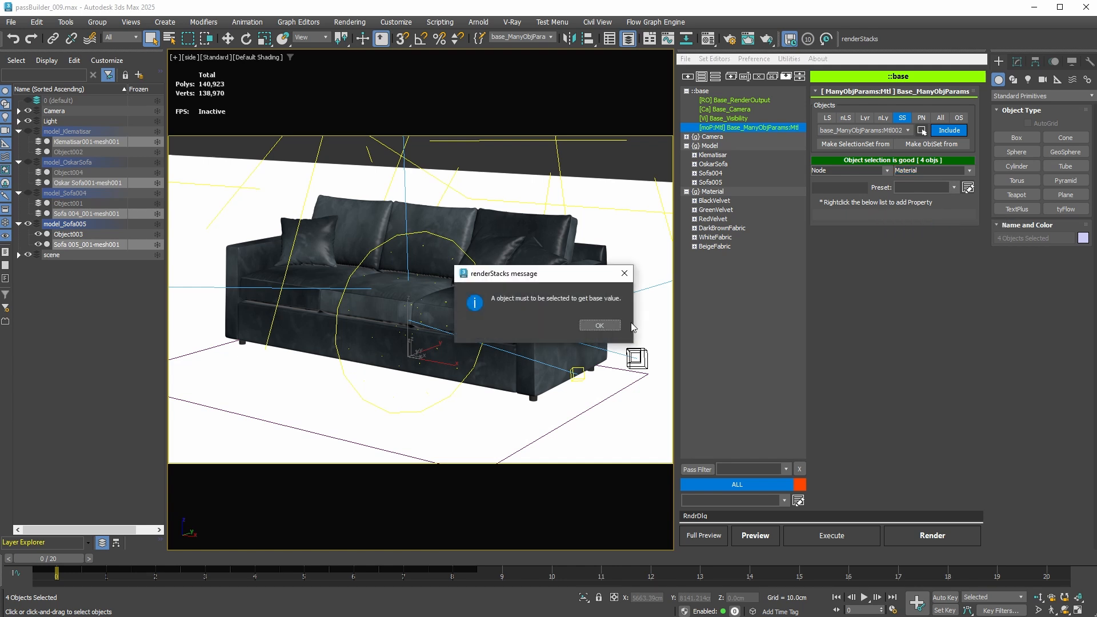
click(600, 326)
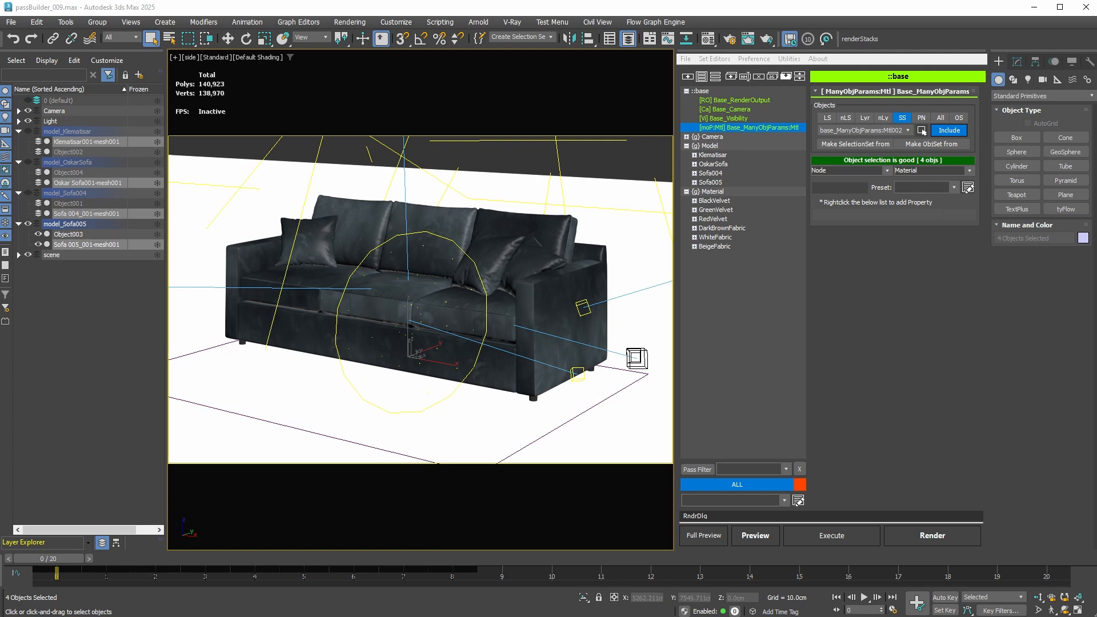
Add the Node Material property to the Mtl modifier, taking its base value from the Sofa 005_001-mesh001 object.
click(117, 245)
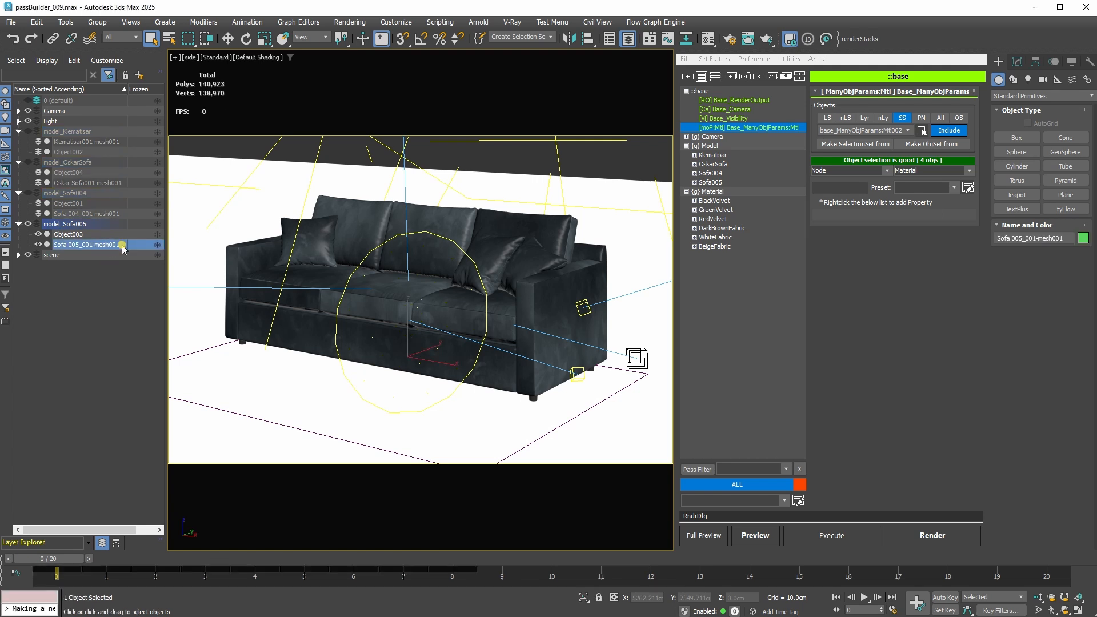
right_click(897, 214)
click(921, 218)
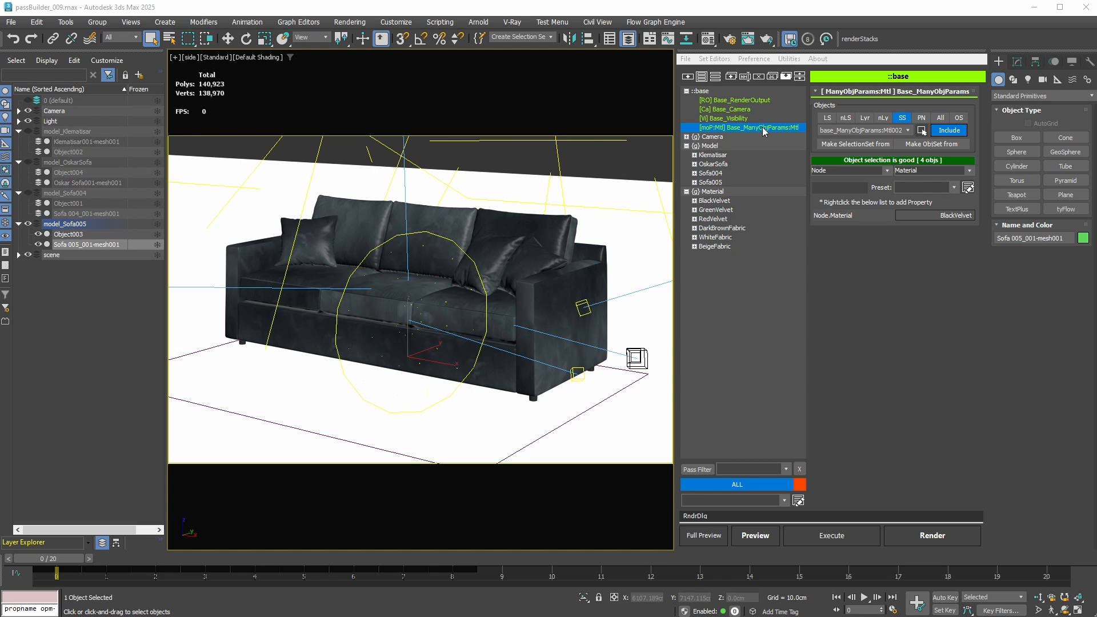
Copy the base ManyObjParams:Mtl modifier into all six Material passes and expand the passes to show their modifiers.
right_click(764, 127)
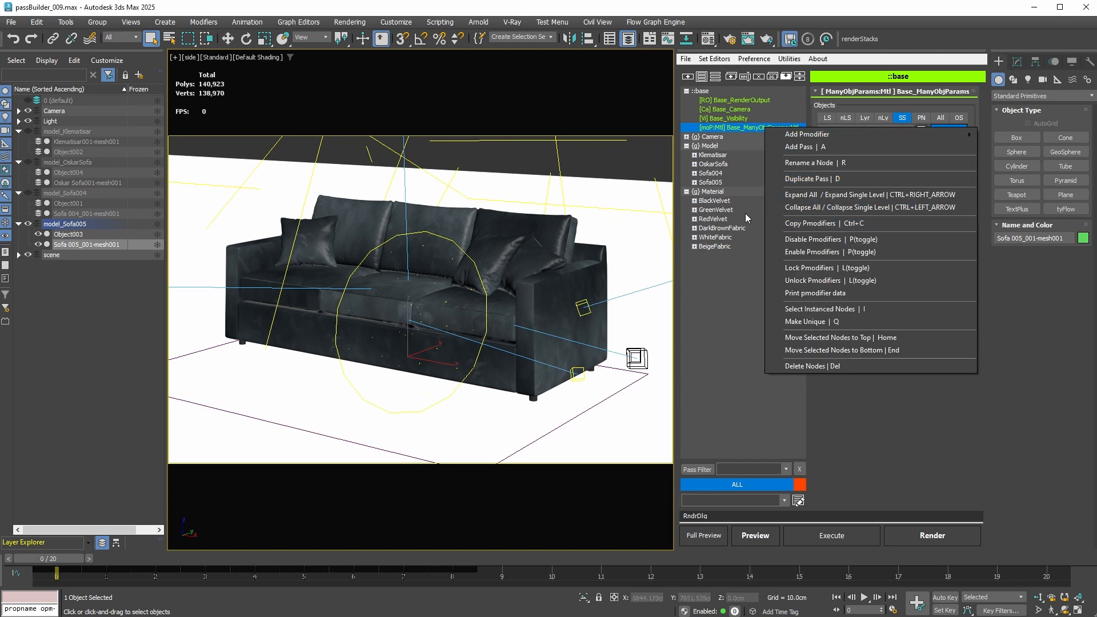
click(822, 223)
click(714, 201)
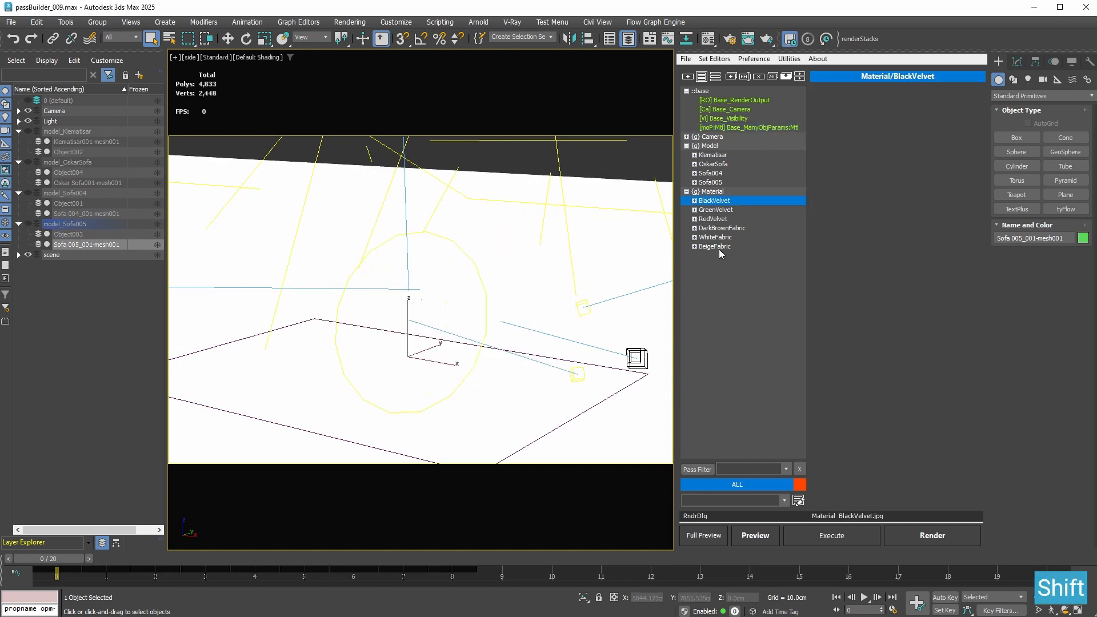
shift+click(720, 249)
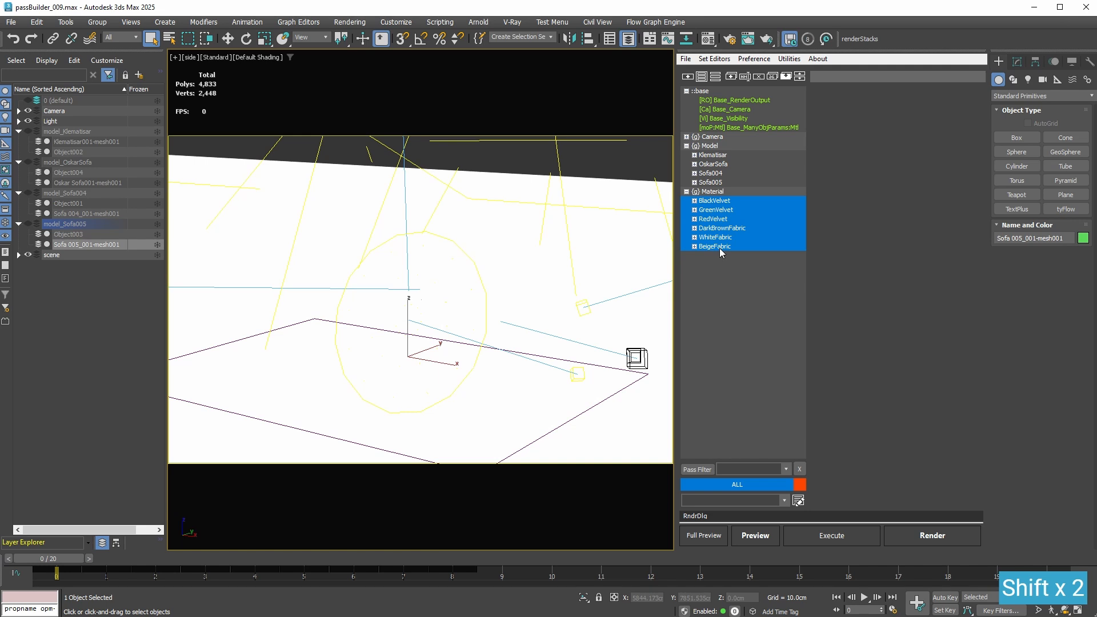
right_click(719, 248)
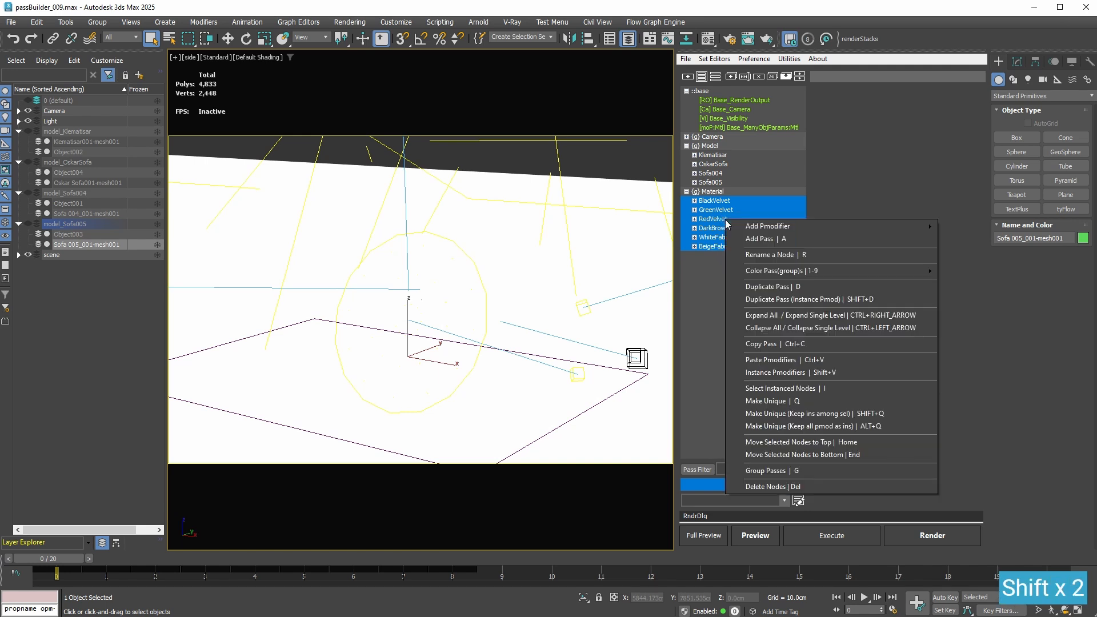
click(789, 360)
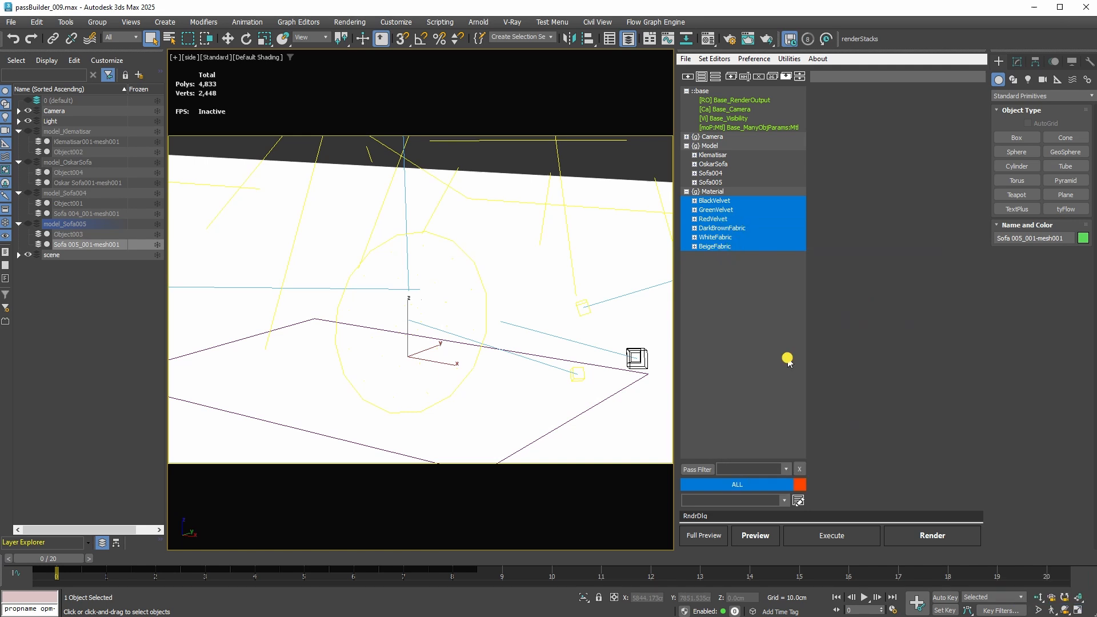
right_click(709, 191)
click(788, 327)
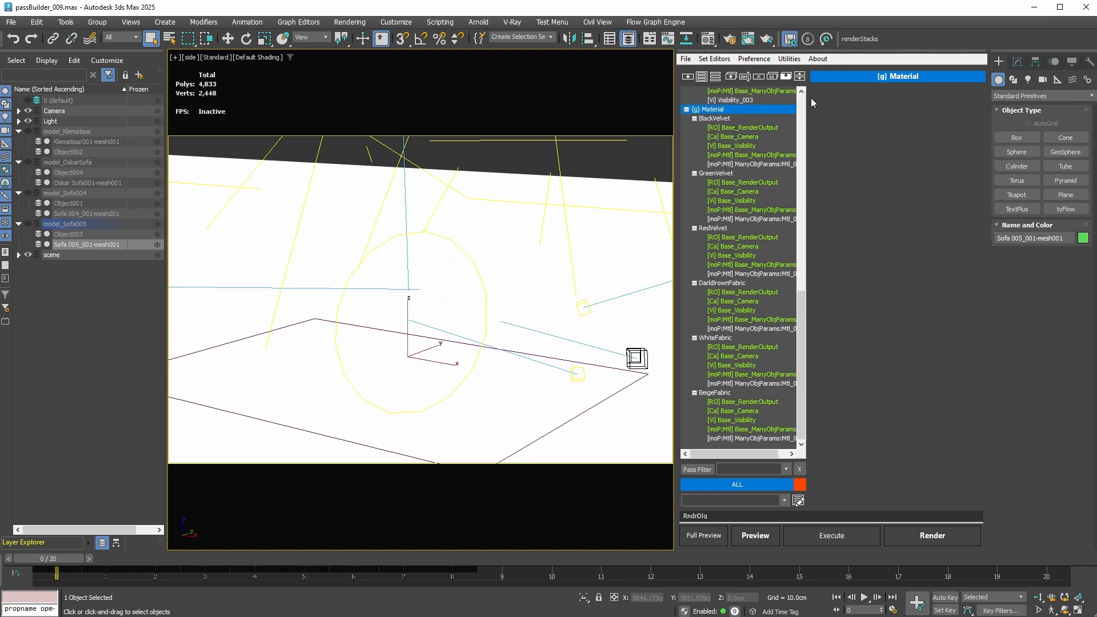
Turn off the display of base pmodifiers in the pass tree and collapse the Camera and Model groups.
click(754, 59)
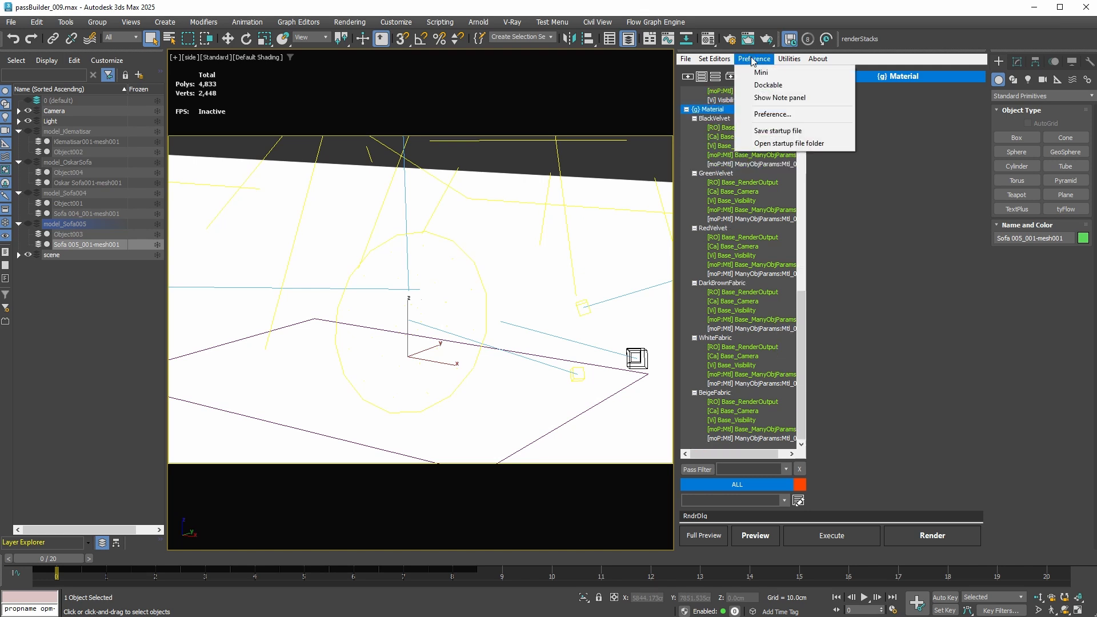
click(771, 99)
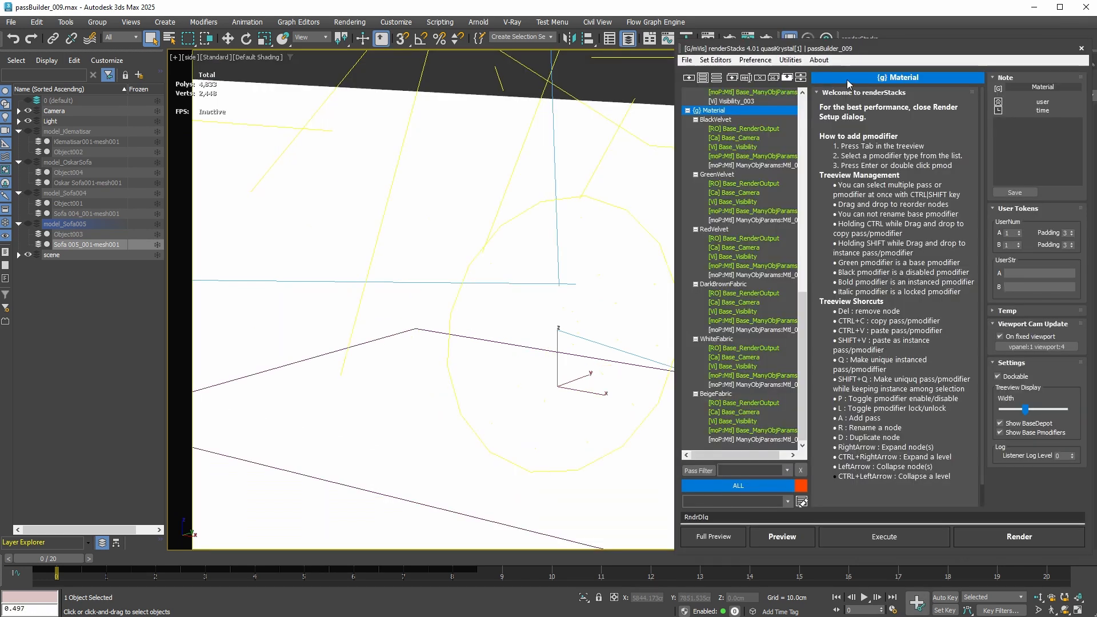
click(1029, 432)
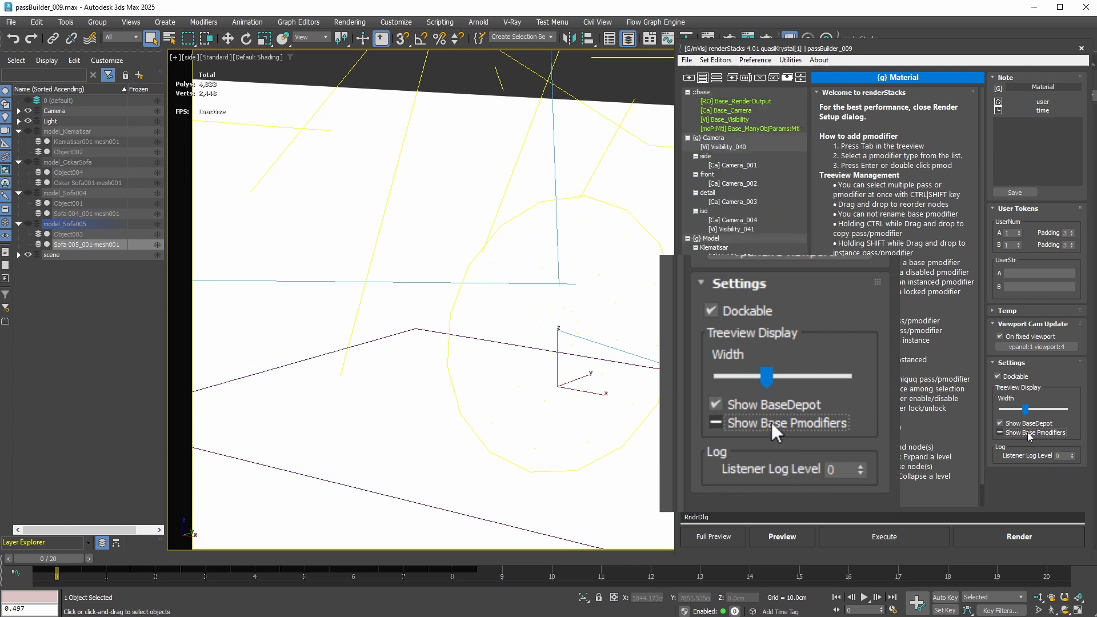
click(688, 138)
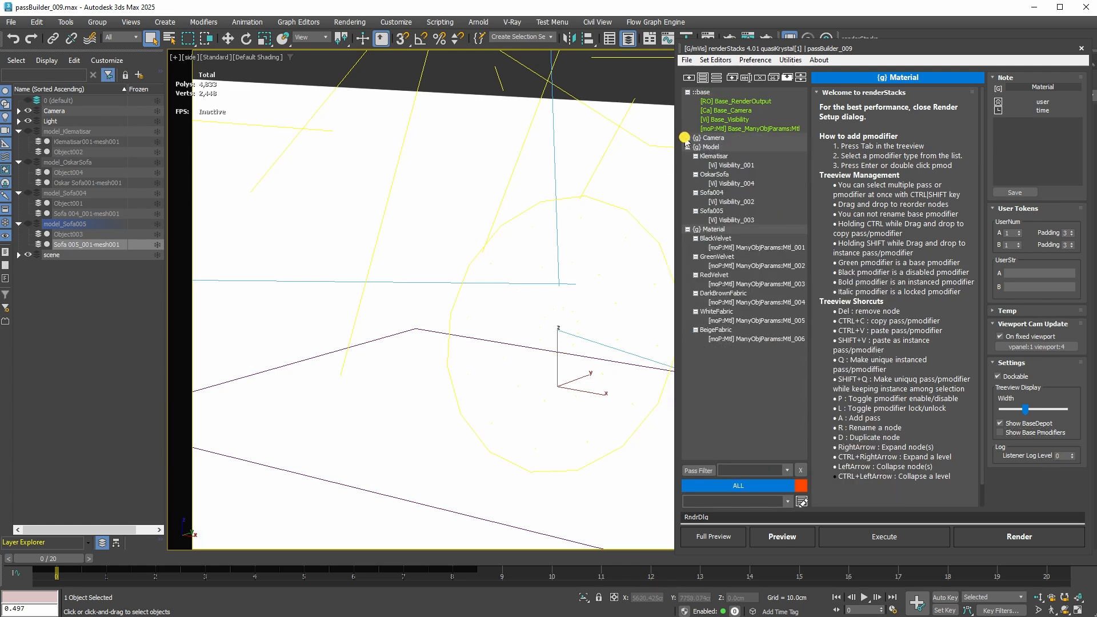
click(688, 147)
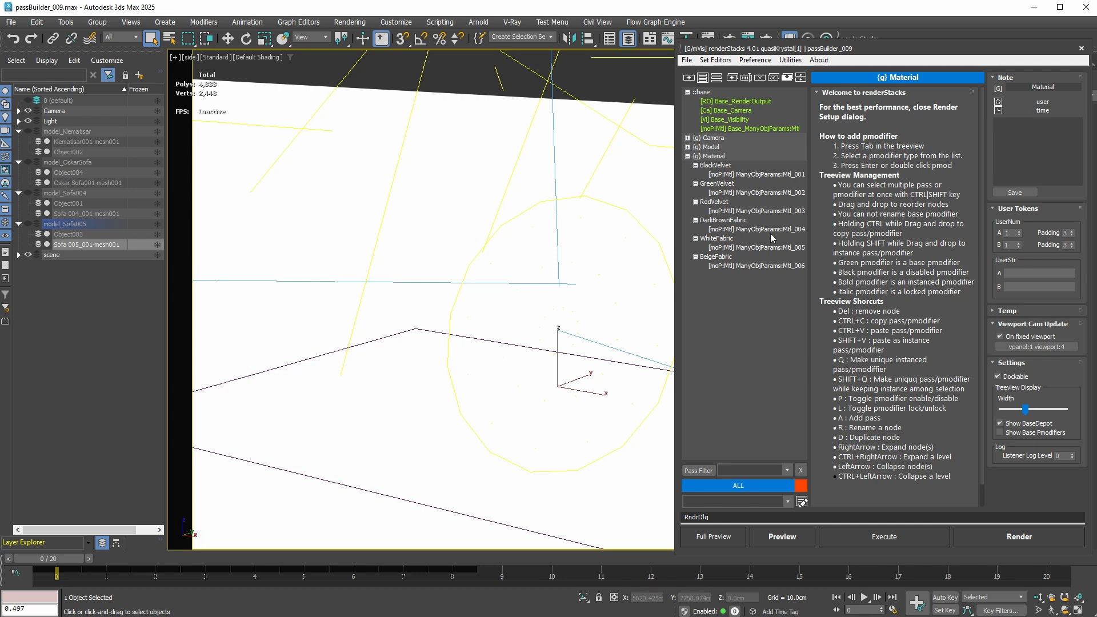
Copy the Klematisar pass's Visibility modifier onto the Material group and collapse the Model group.
click(771, 166)
shift+click(688, 109)
shift+click(695, 119)
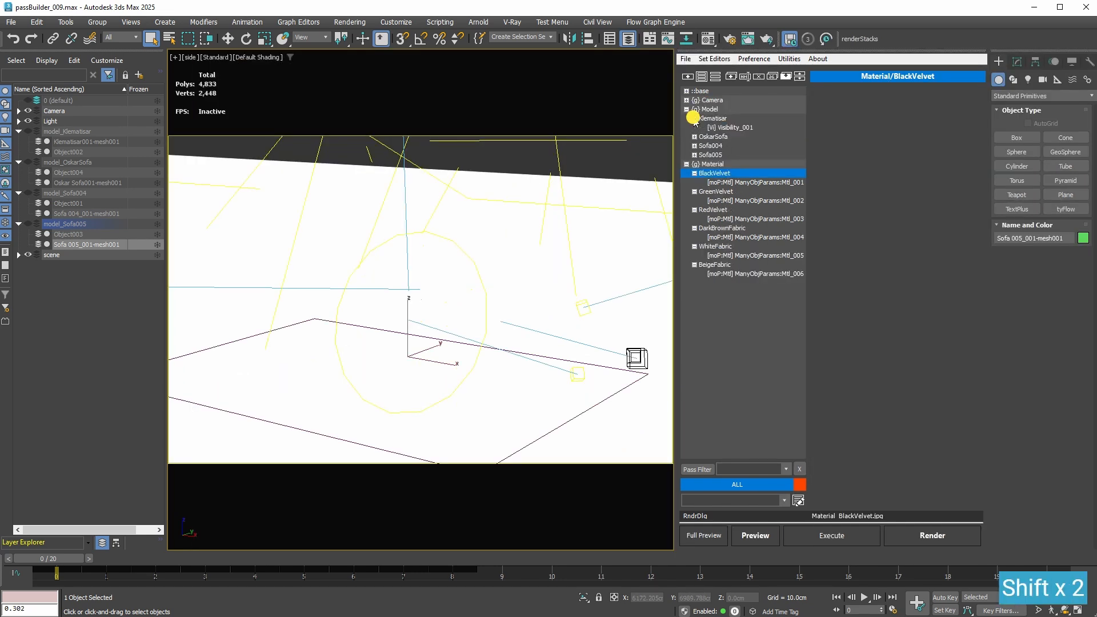
click(735, 128)
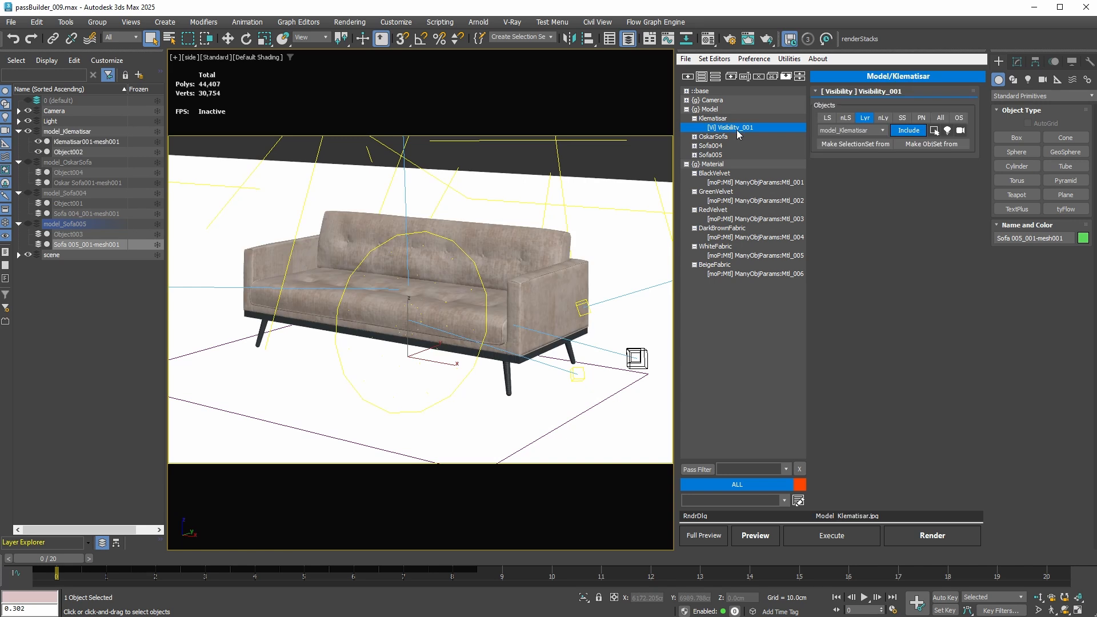
drag(738, 132, 728, 167)
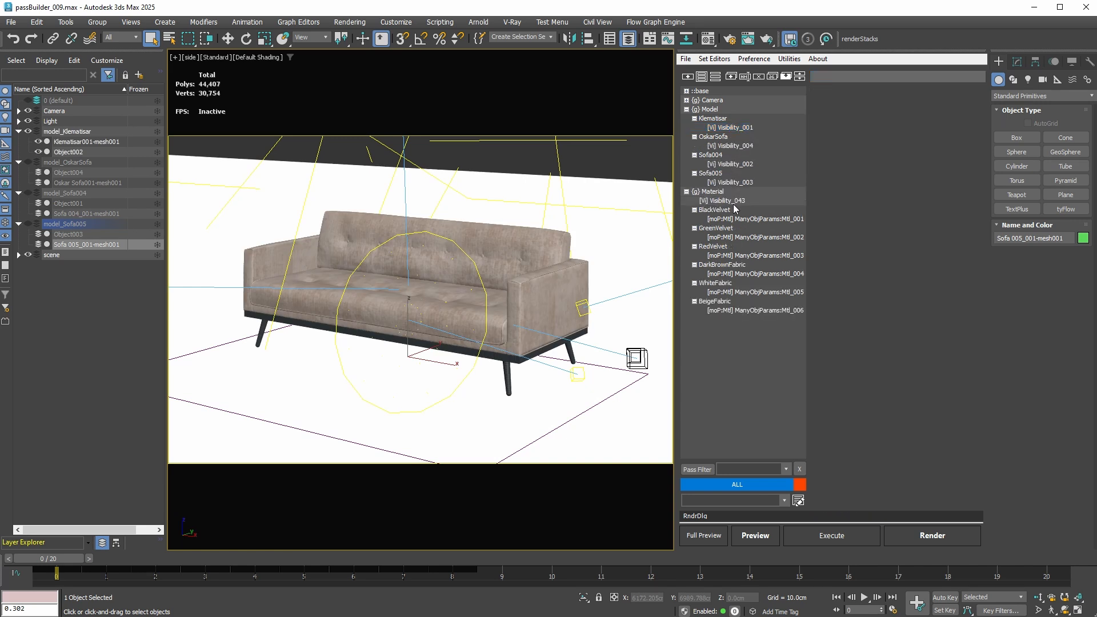
click(686, 110)
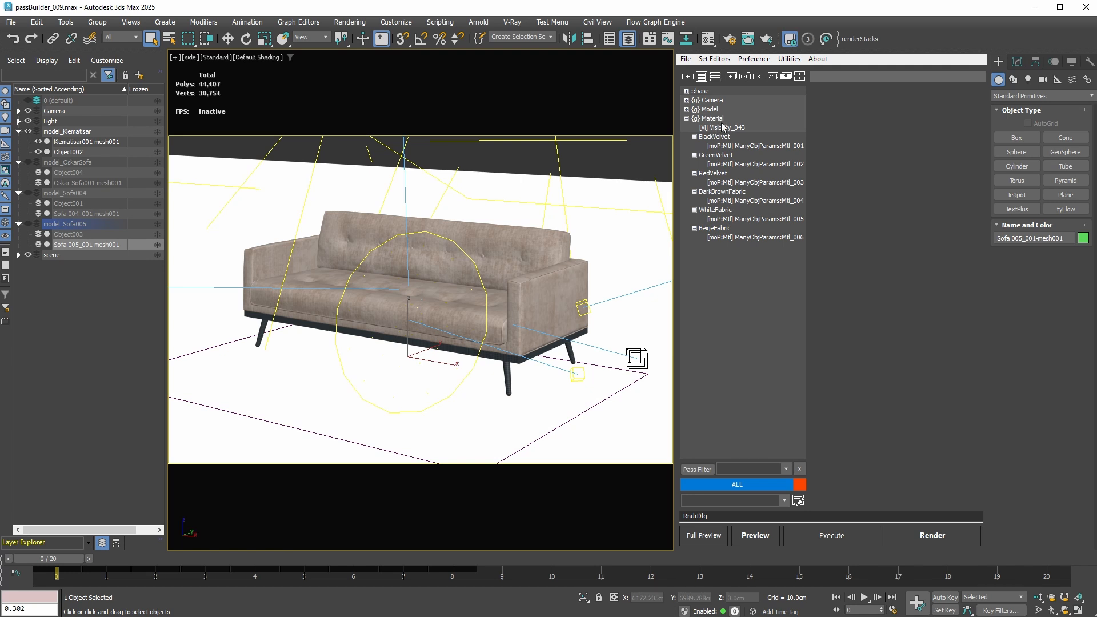
Set Node.Material in the BlackVelvet pass's Mtl modifier to BlackVelvet, taken from the Classic Material Editor's active slot.
click(724, 138)
click(731, 155)
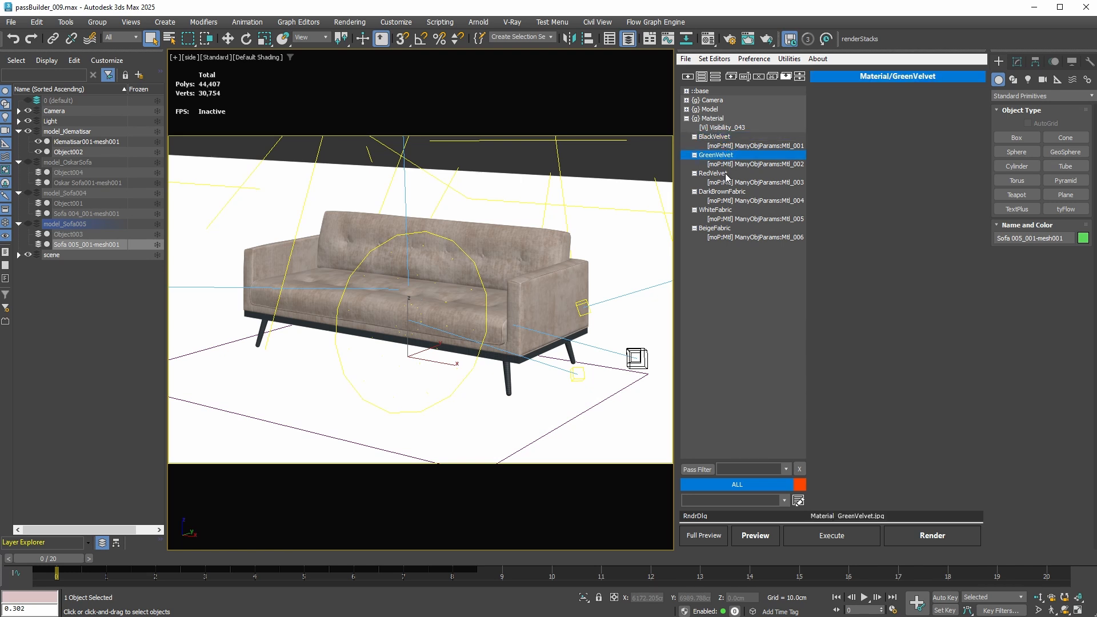
click(724, 174)
double_click(746, 237)
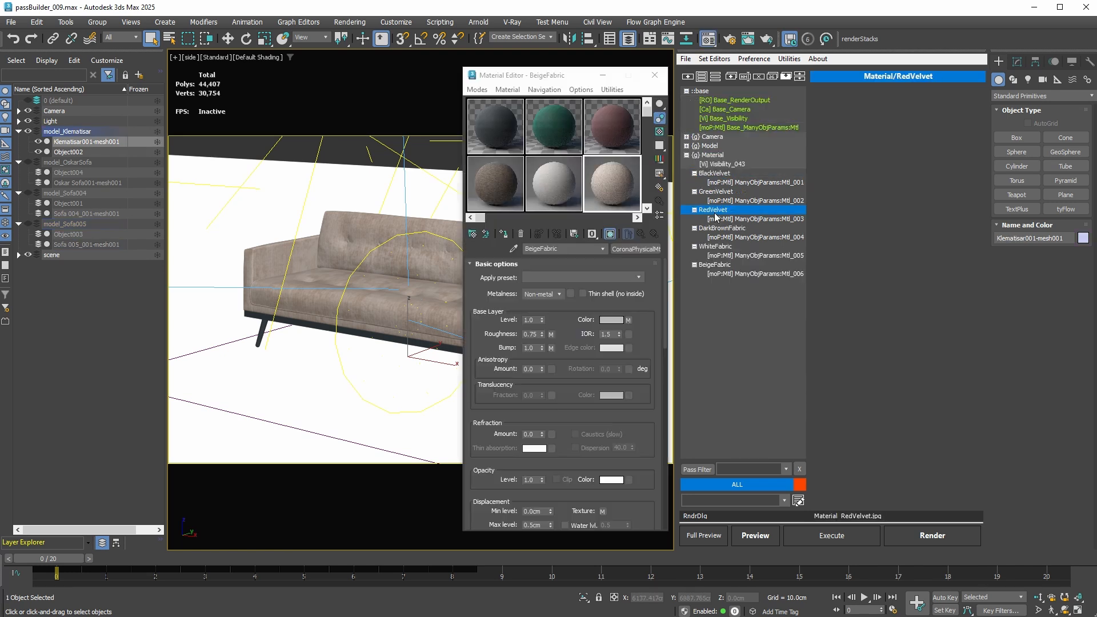
click(721, 183)
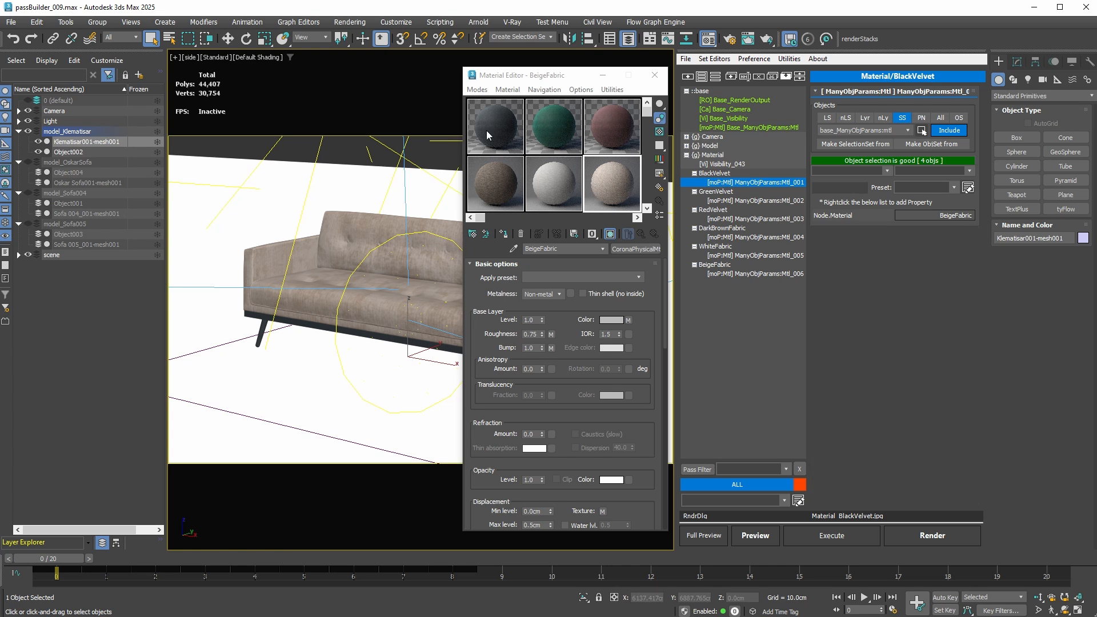
click(509, 136)
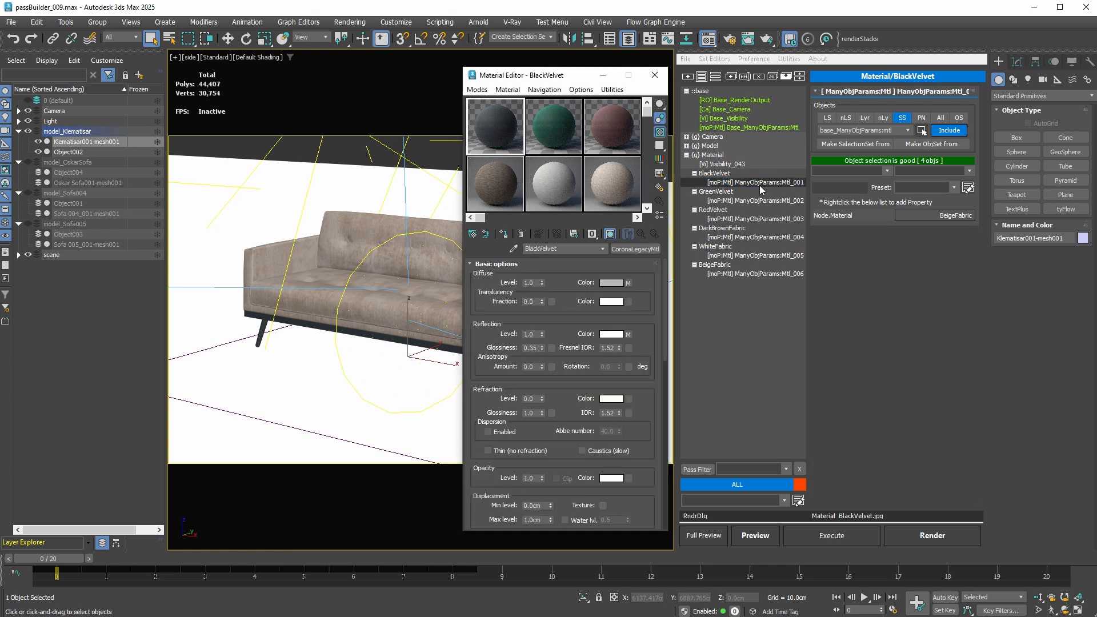
right_click(951, 217)
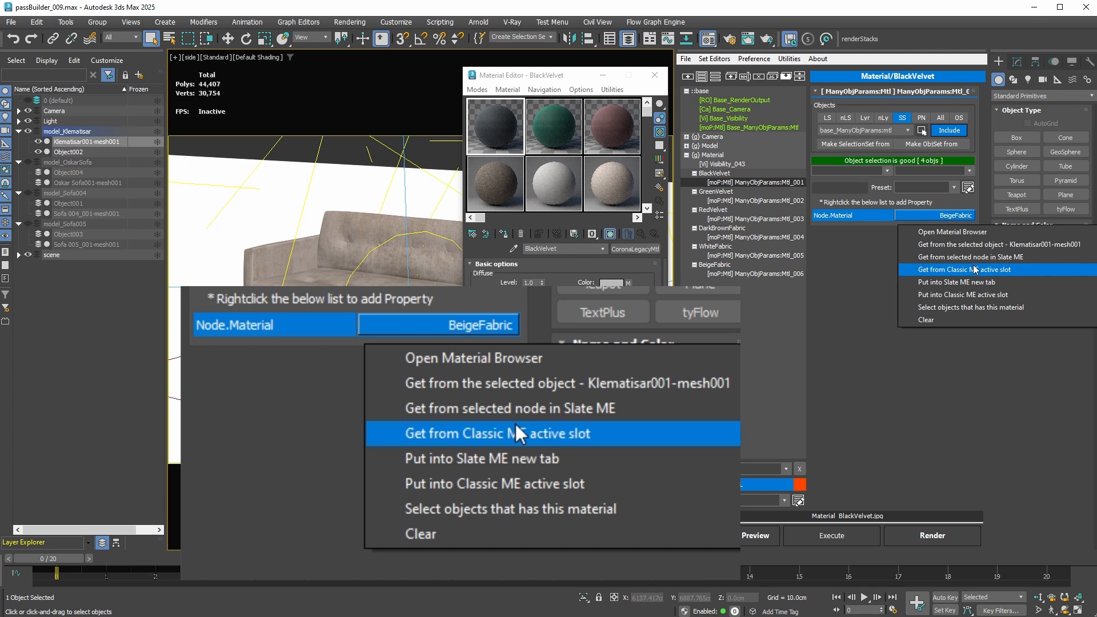
click(975, 270)
Set Node.Material in the GreenVelvet and RedVelvet passes to their matching velvets from the Classic Material Editor.
click(747, 203)
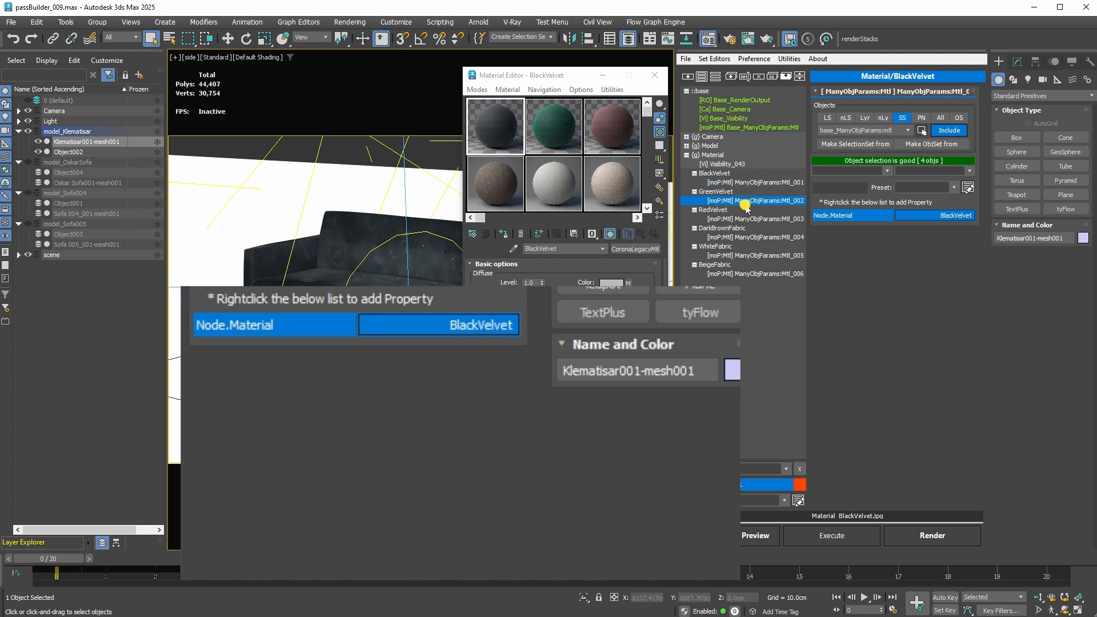
click(566, 132)
right_click(952, 217)
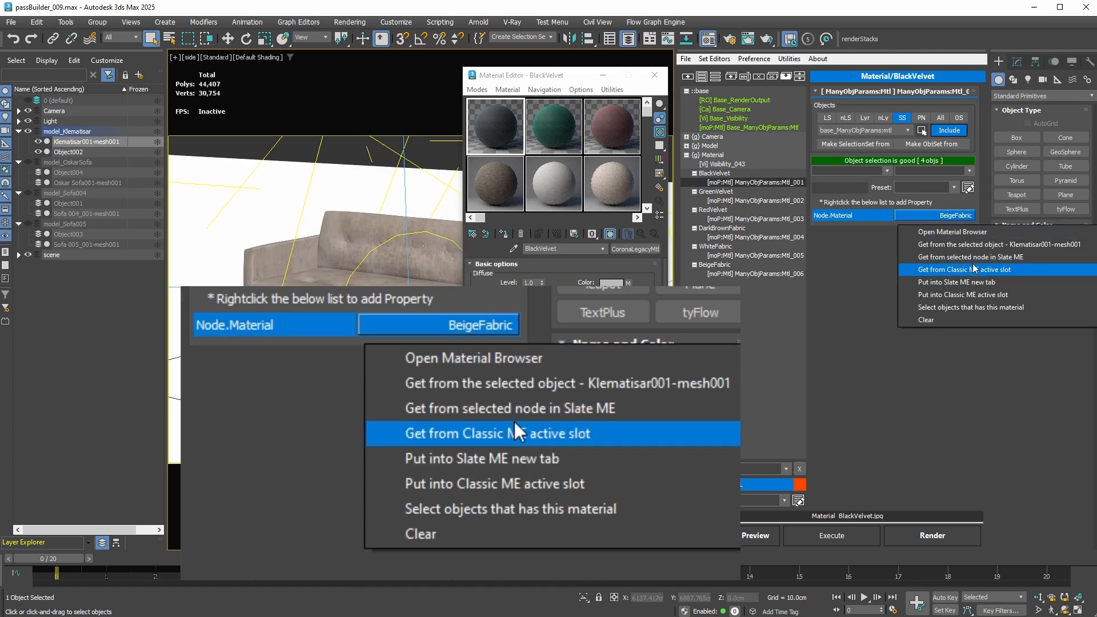
click(976, 269)
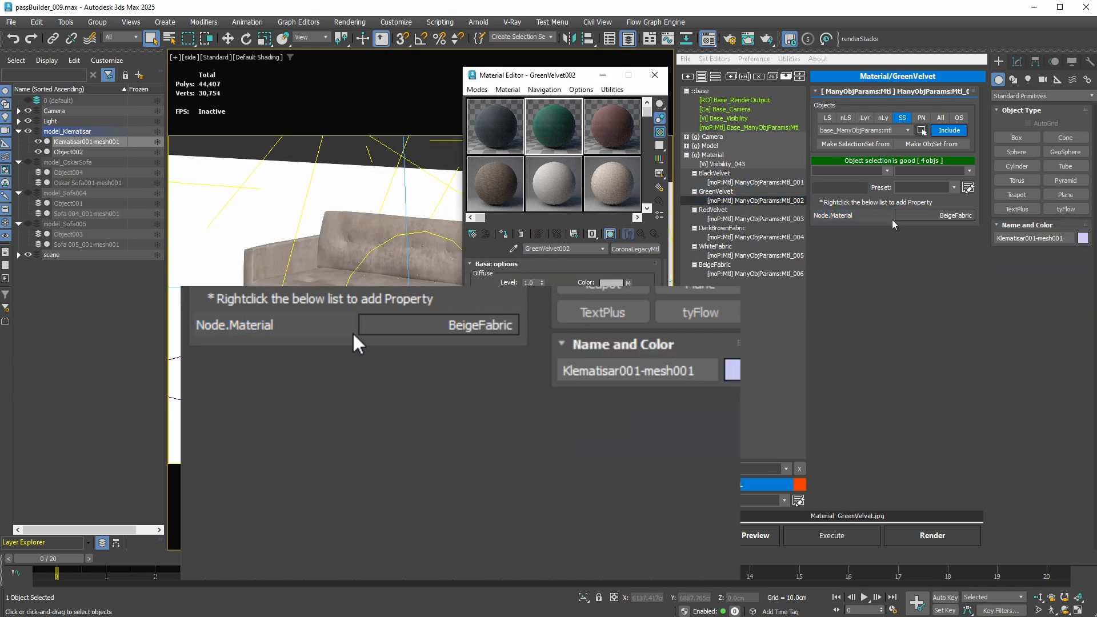
right_click(898, 217)
click(975, 270)
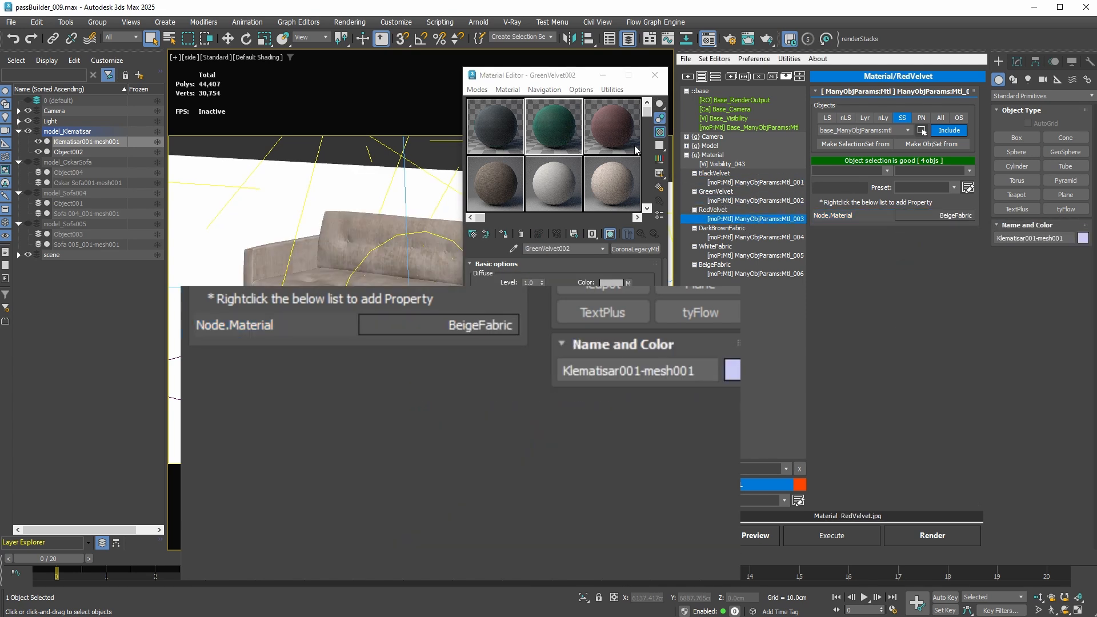
right_click(944, 217)
click(975, 261)
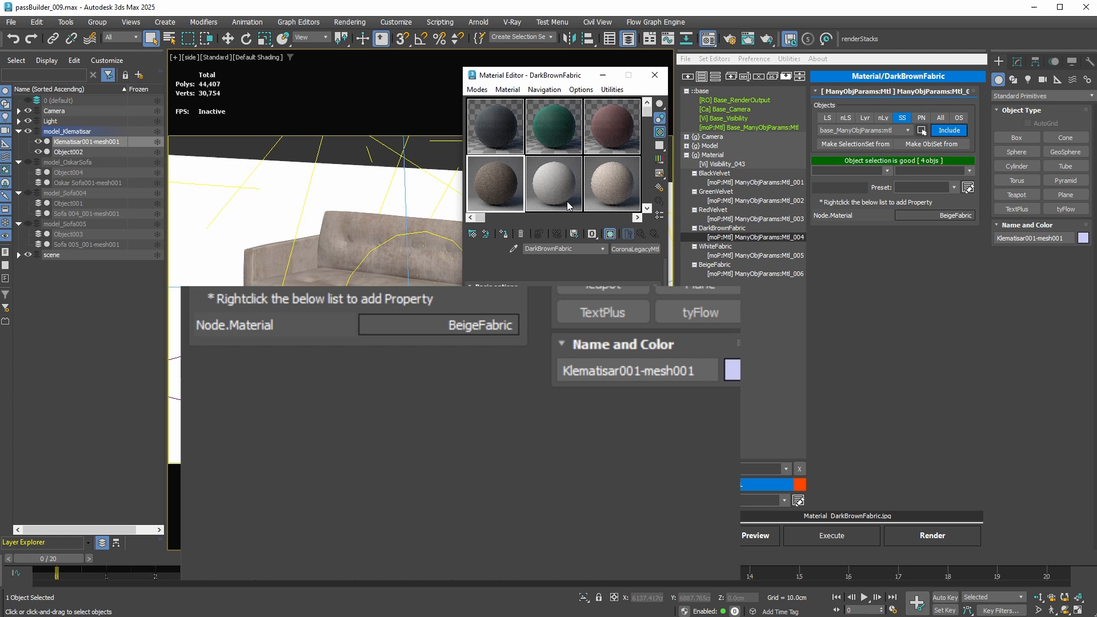
Set Node.Material in the DarkBrownFabric, WhiteFabric and BeigeFabric passes to their matching fabrics from the Classic Material Editor.
right_click(897, 216)
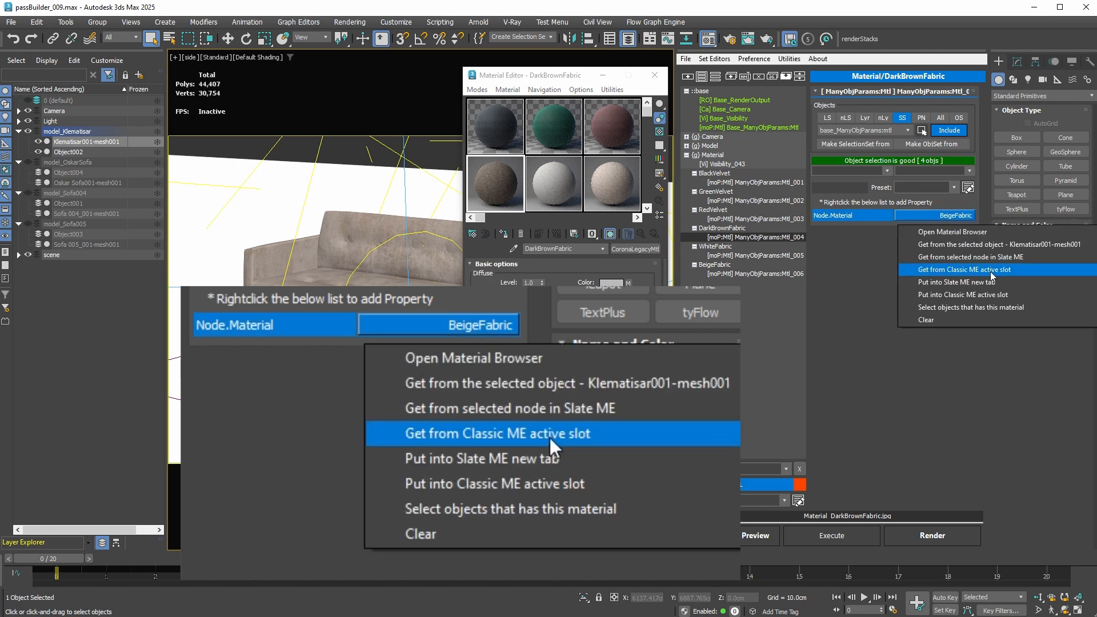
click(992, 270)
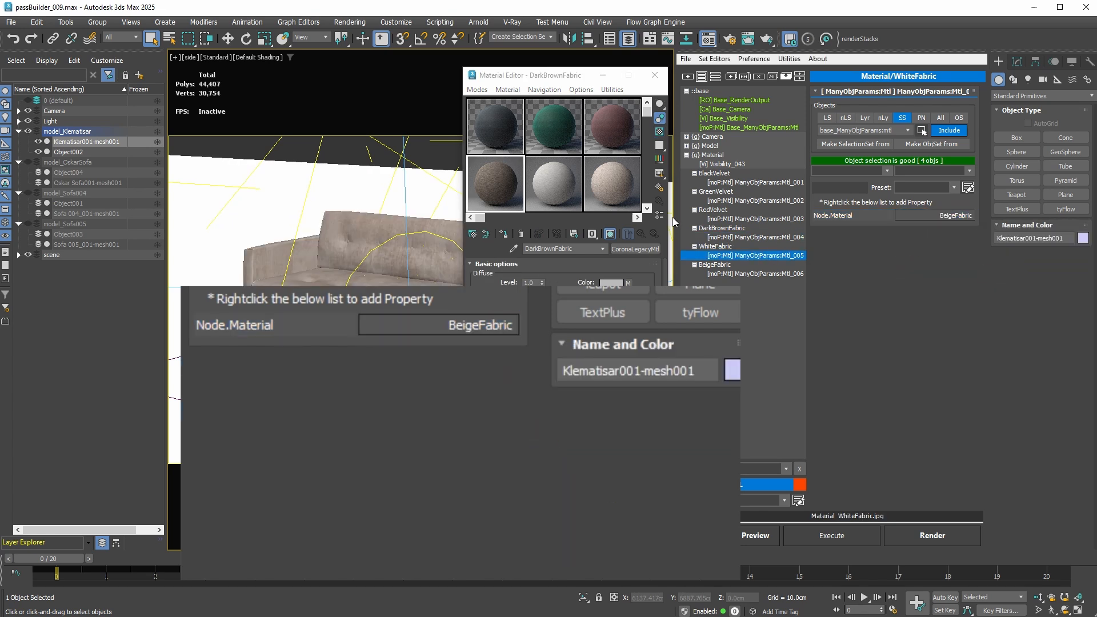
click(567, 201)
right_click(956, 216)
click(996, 270)
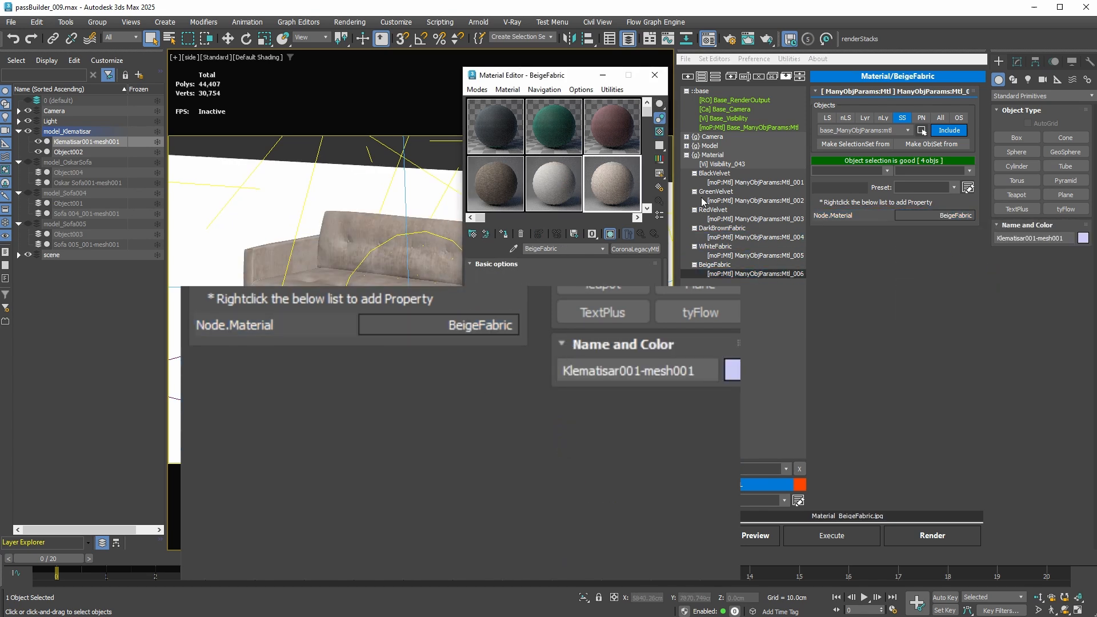
right_click(897, 217)
click(995, 269)
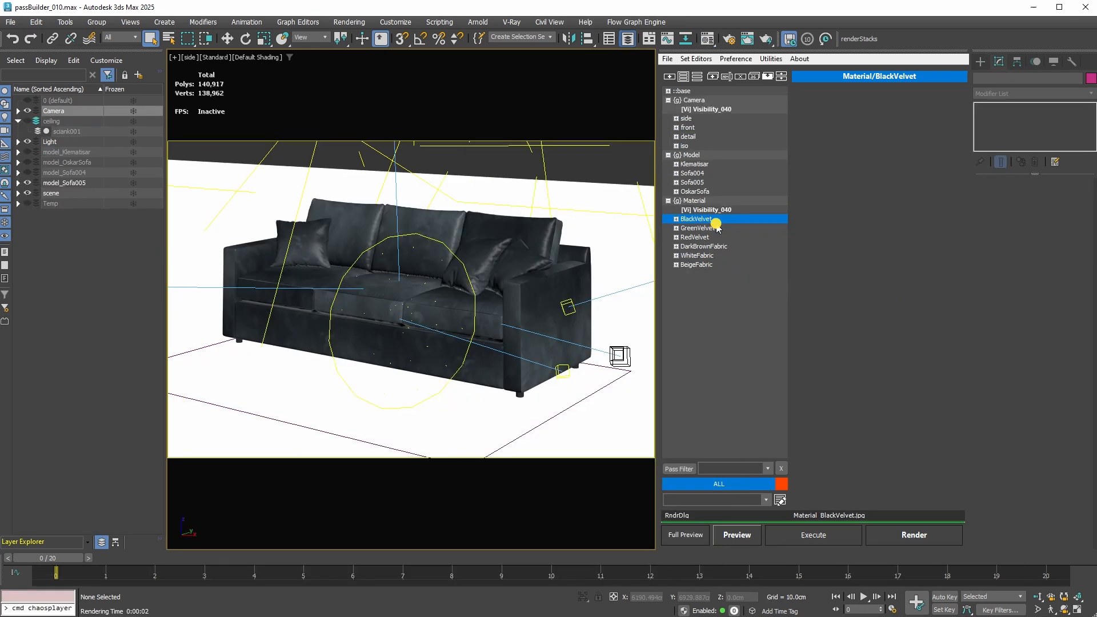
Step through the Material passes from GreenVelvet to BeigeFabric to check each material on the sofa.
click(713, 228)
click(710, 237)
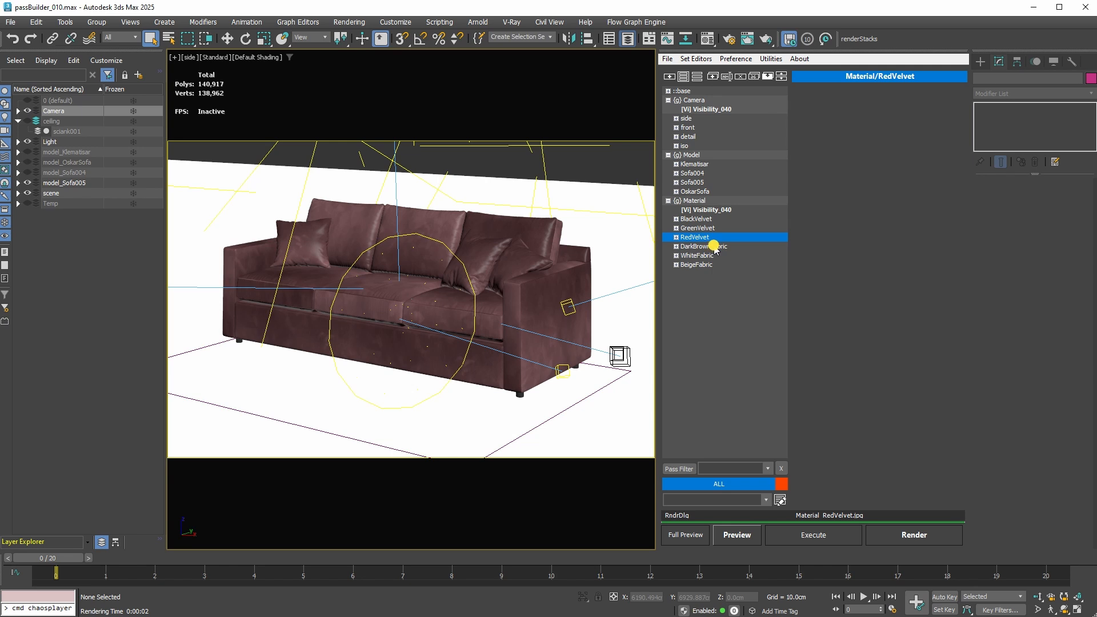
click(714, 246)
click(708, 256)
click(707, 264)
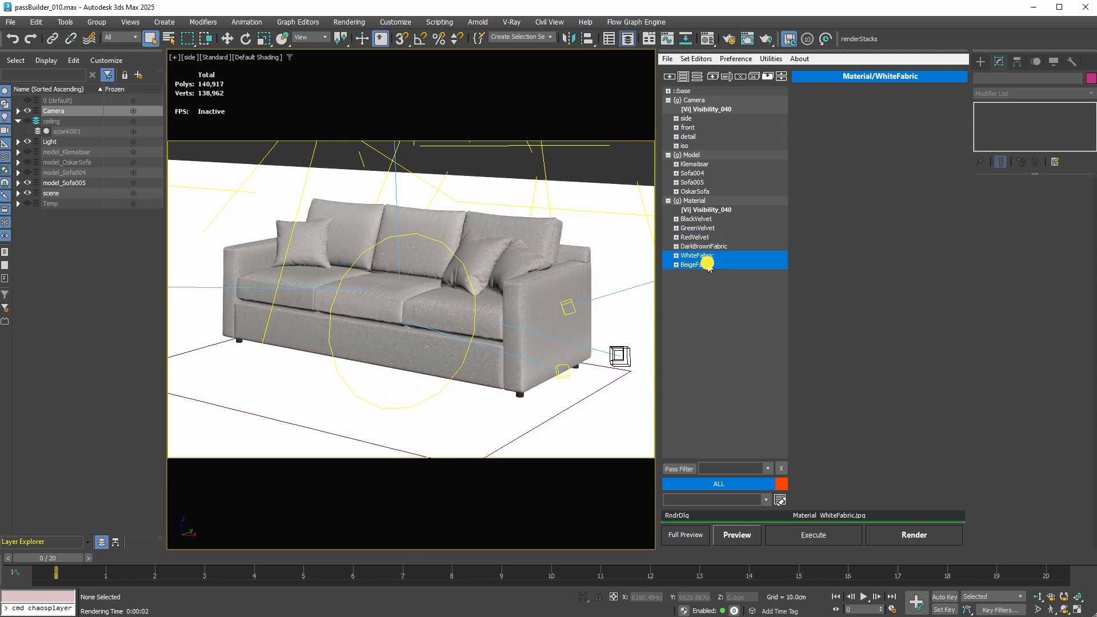
Check the rsPrvRender preview settings and run a preview render of the whole Material group.
click(706, 201)
right_click(744, 534)
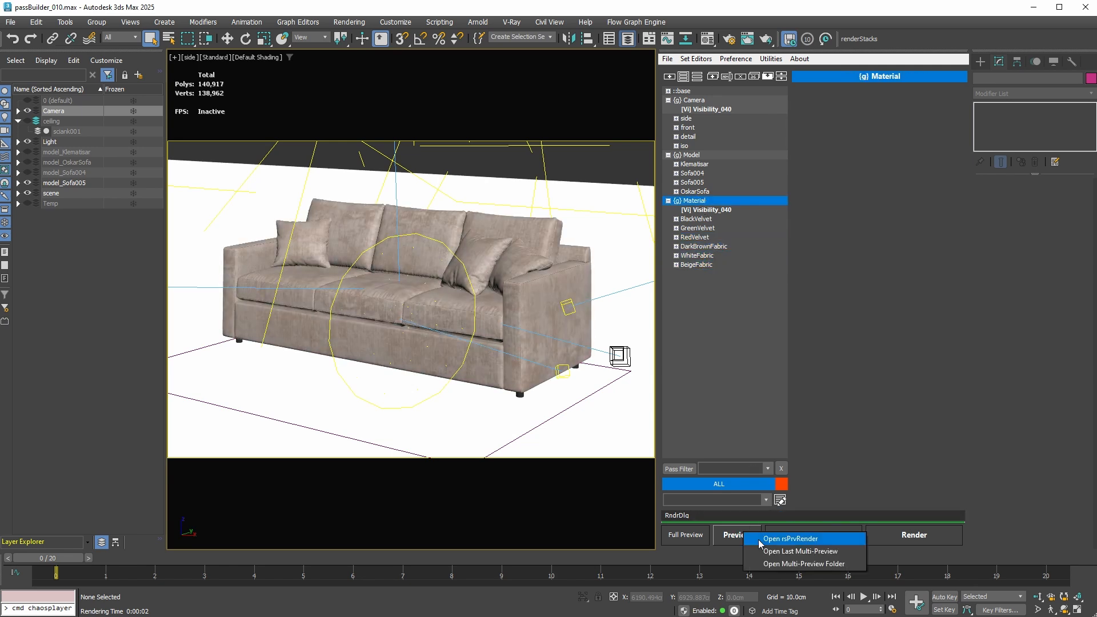
click(791, 539)
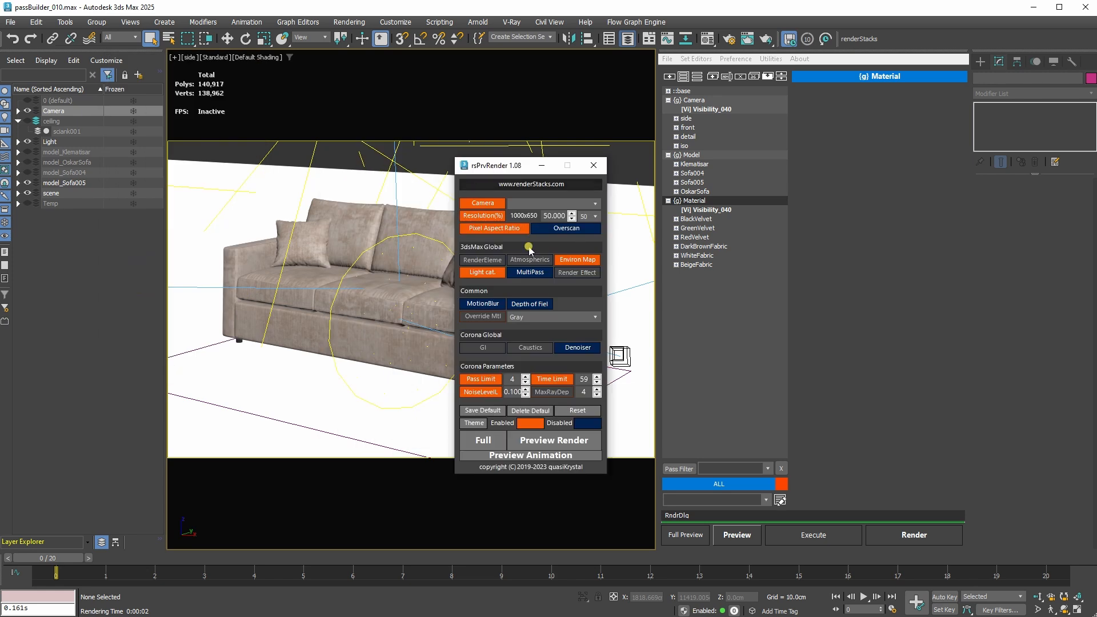
click(594, 167)
click(697, 203)
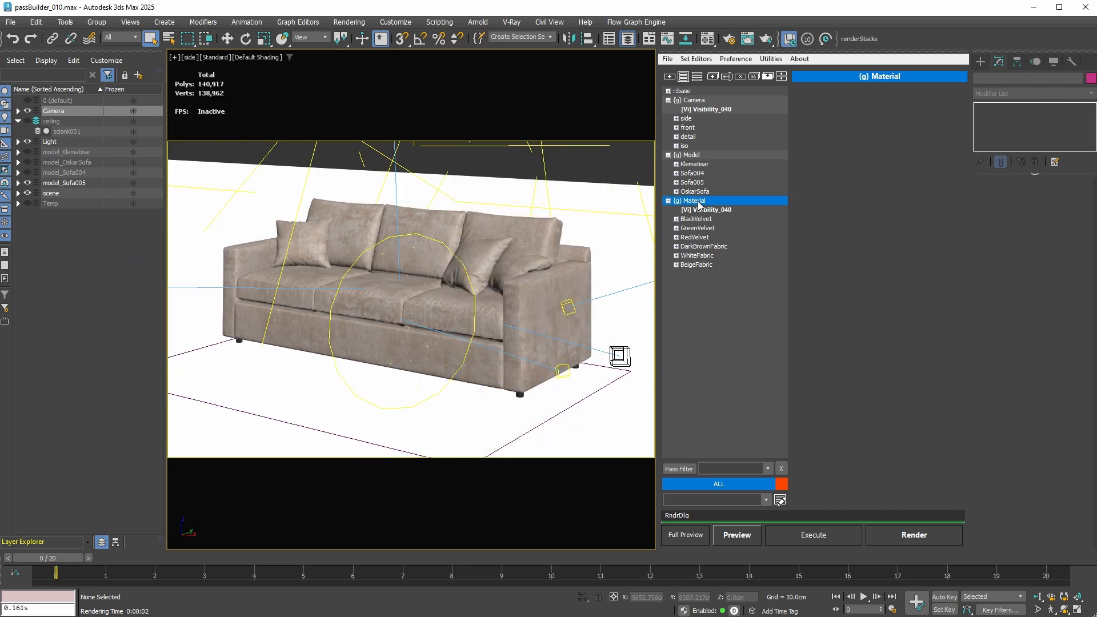
click(739, 536)
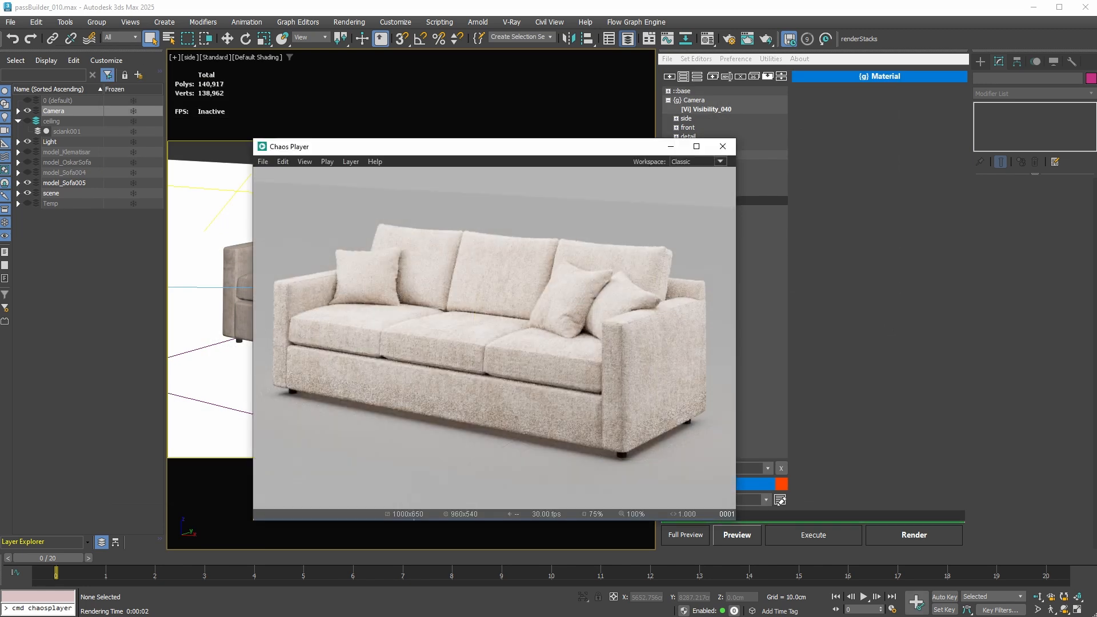
Choose what opens after a Multi Preview in the renderStacks preferences and select the BeigeFabric pass.
click(736, 59)
click(752, 115)
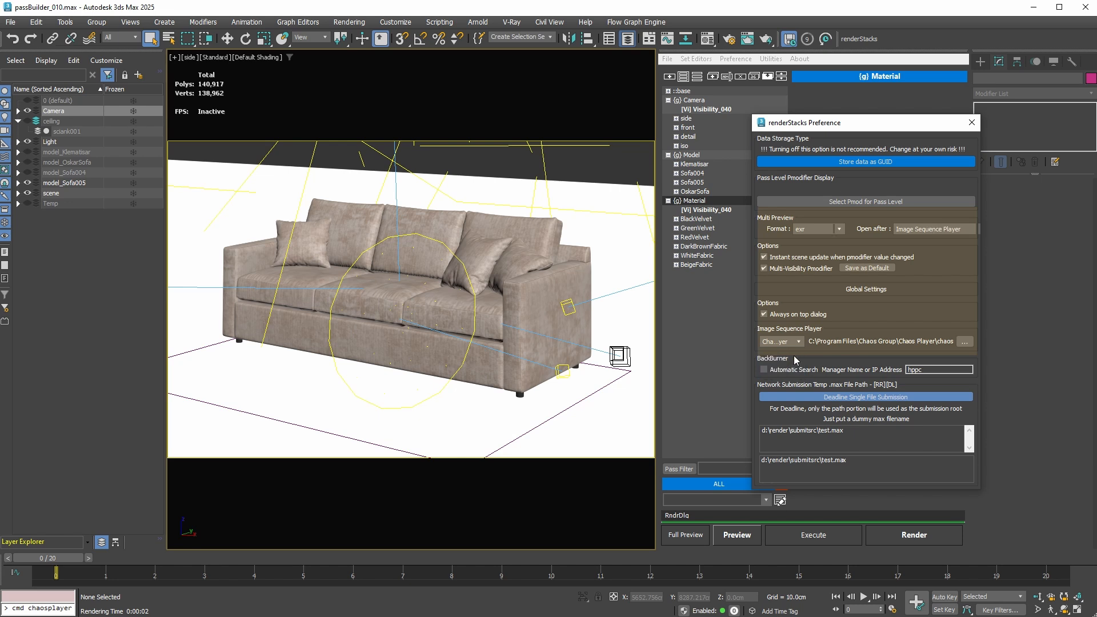
click(920, 229)
click(919, 259)
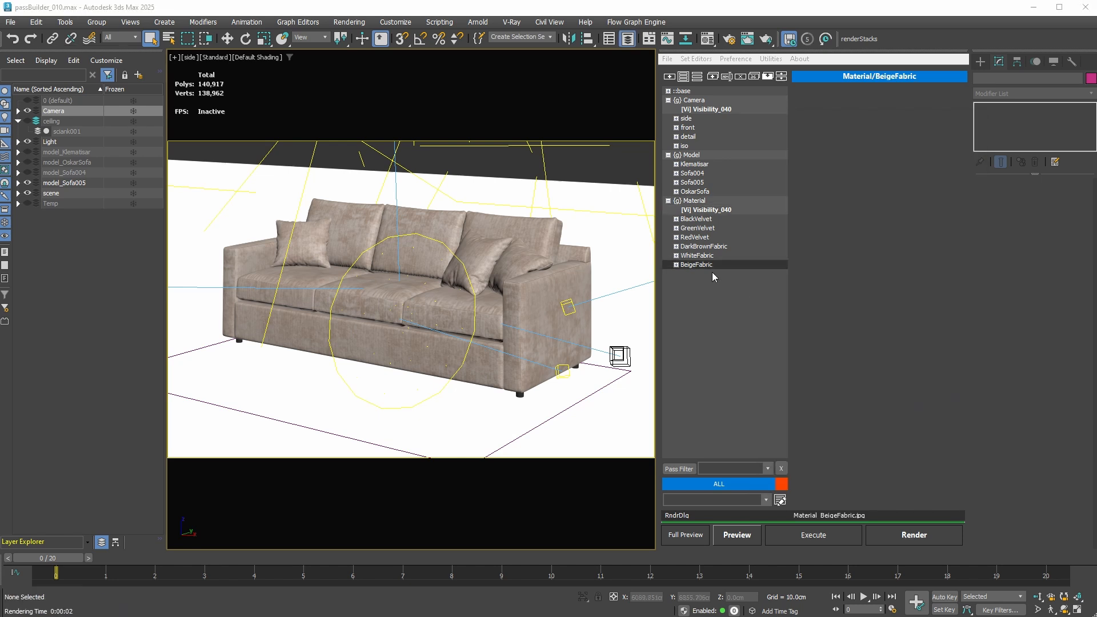
click(713, 266)
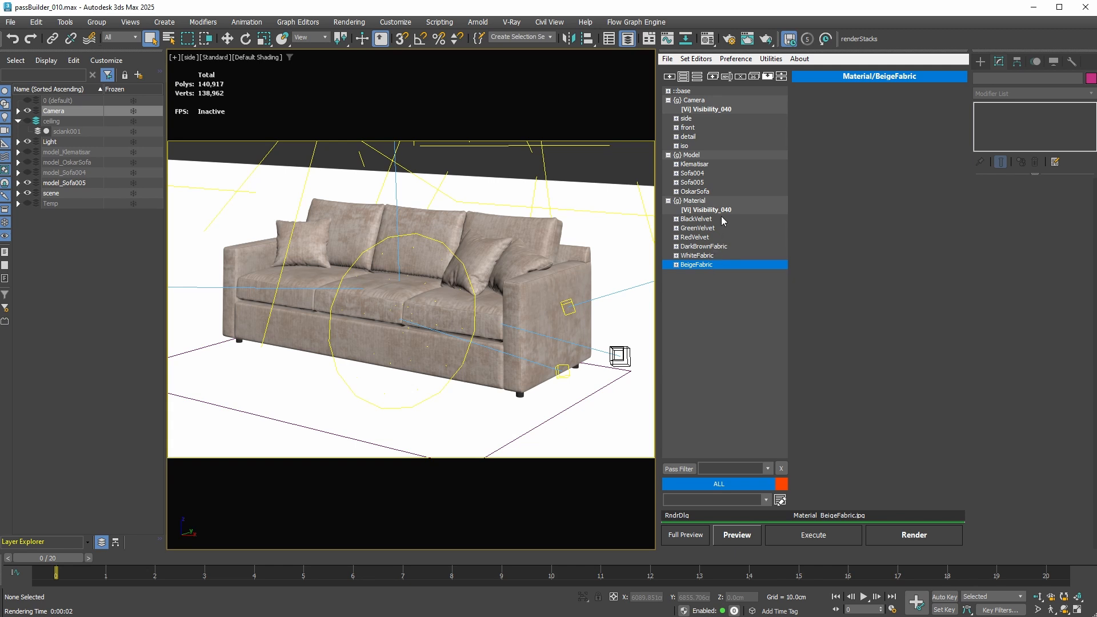
Open PassBuilder and load the Camera, Model and Material pass groups as its sources.
click(771, 58)
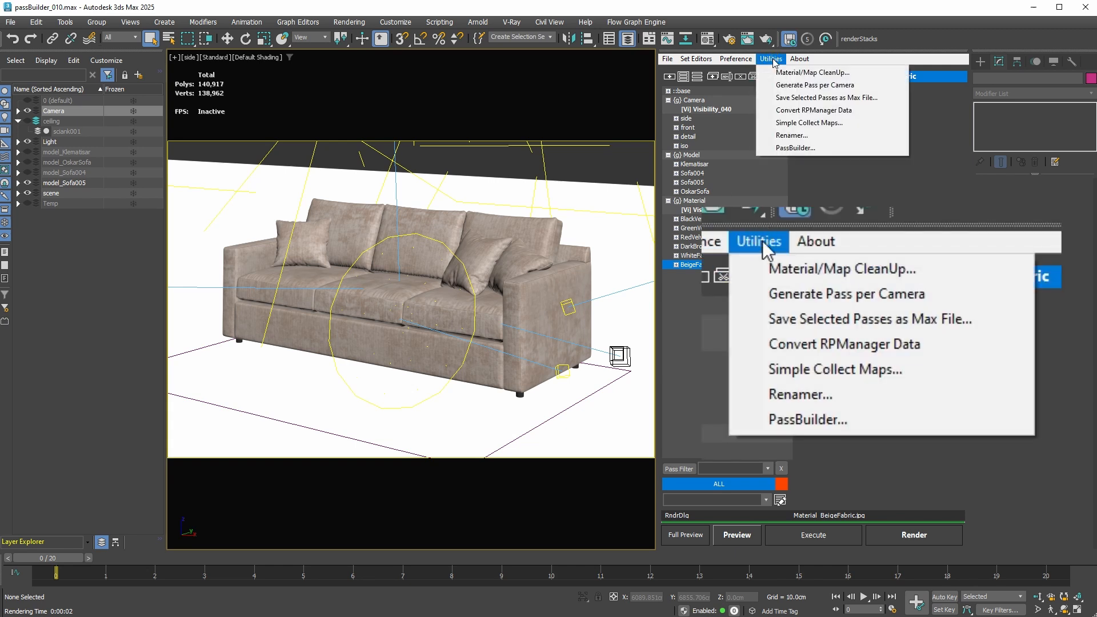
click(795, 148)
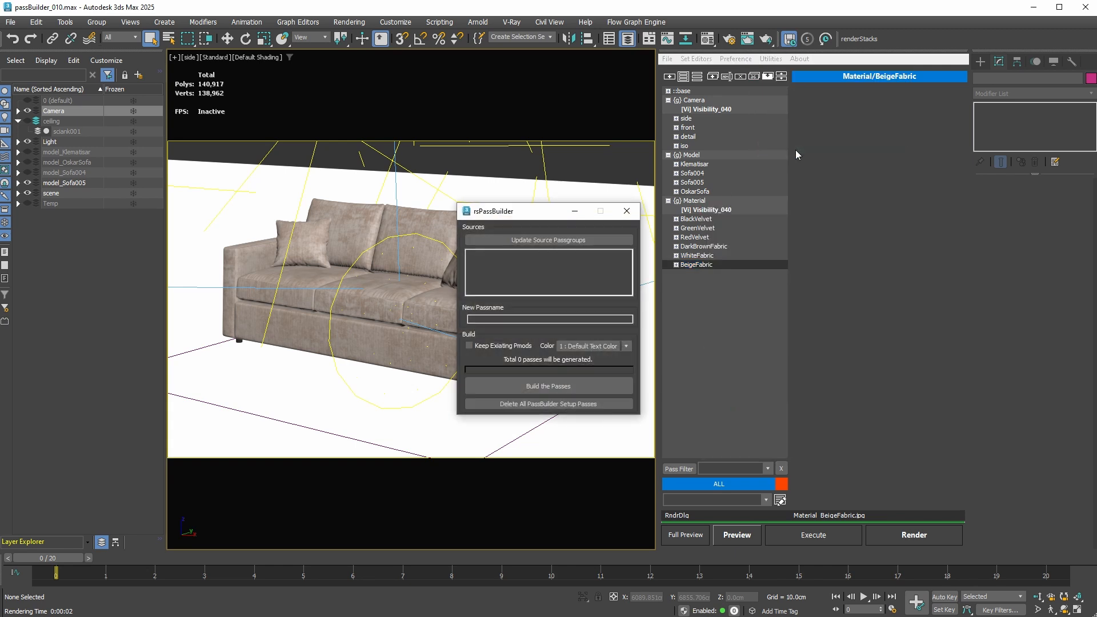
click(693, 100)
ctrl+click(694, 155)
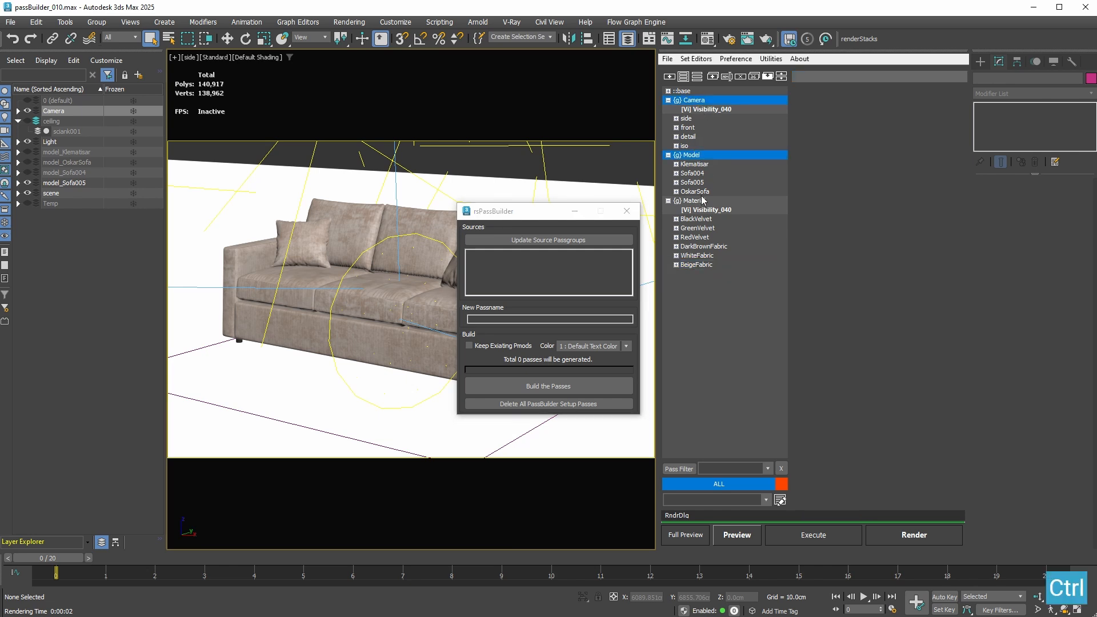
ctrl+click(702, 201)
click(589, 241)
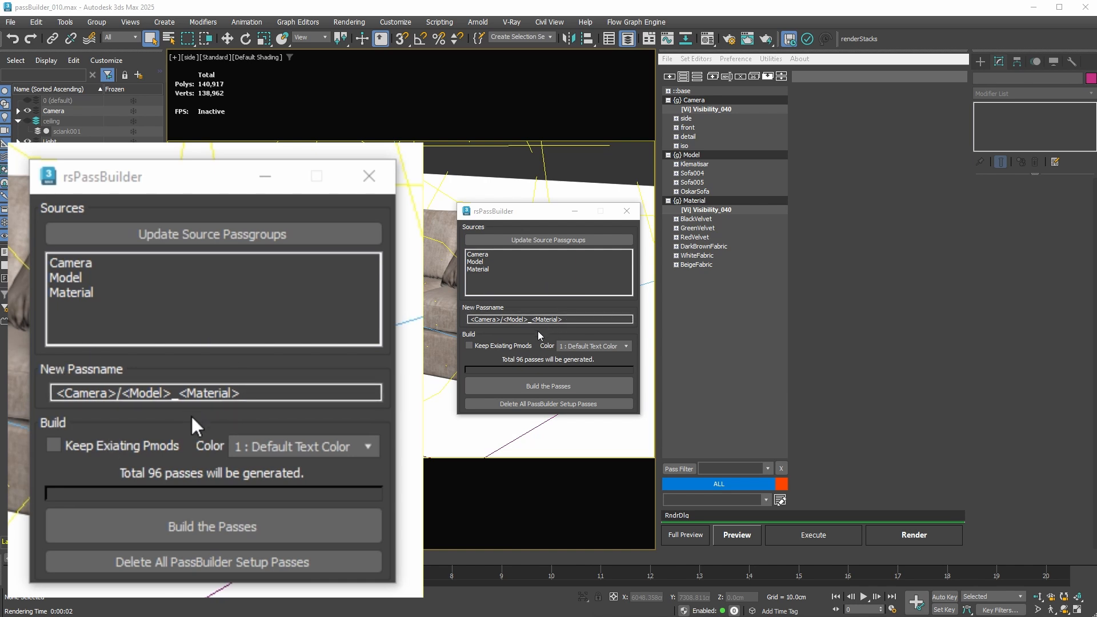
Try extra underscores between <Model> and <Material> in the new pass name template, and remove them again.
click(479, 254)
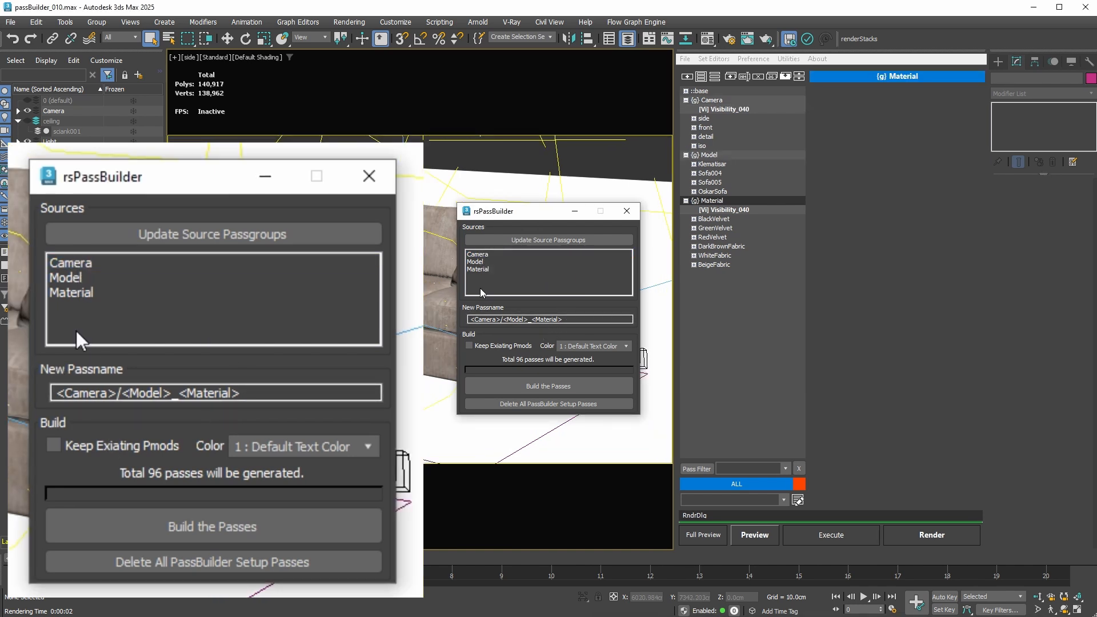
click(479, 256)
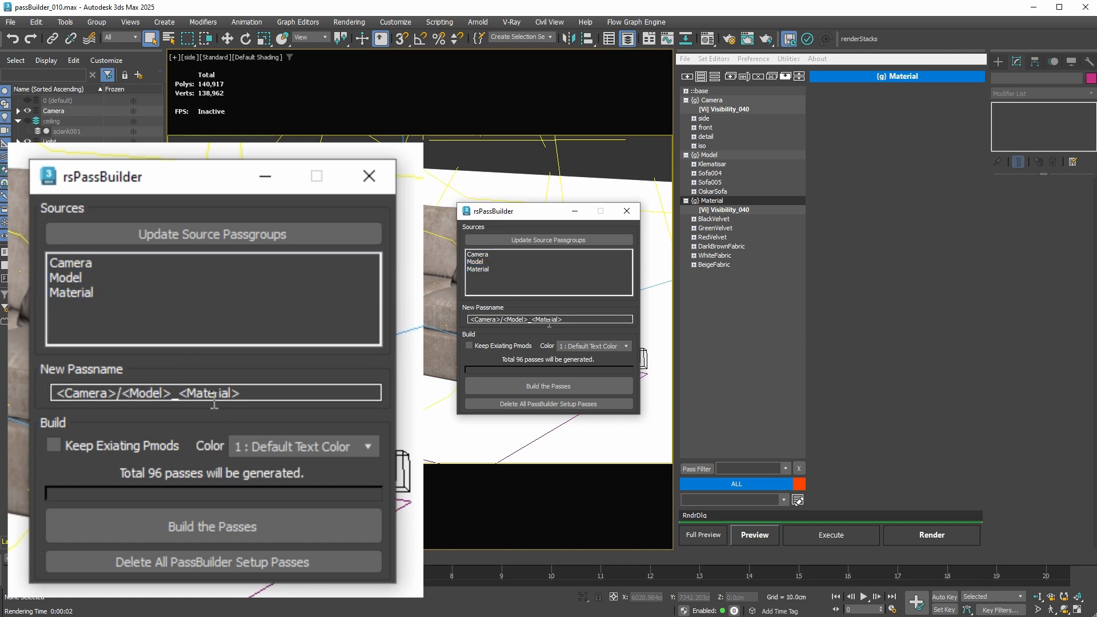
click(532, 320)
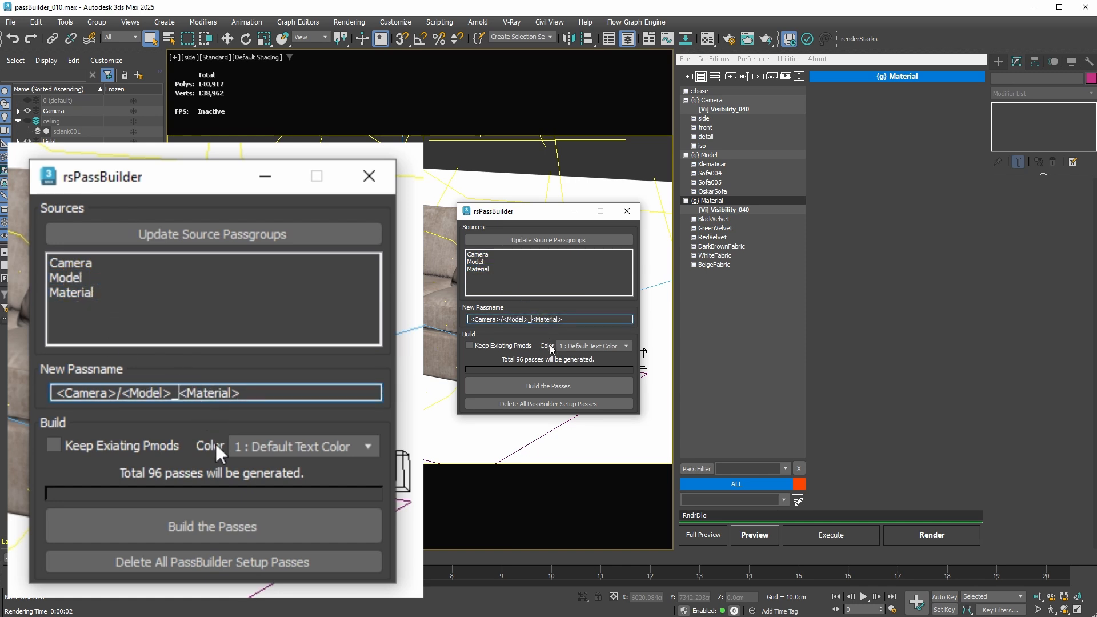
text(__)
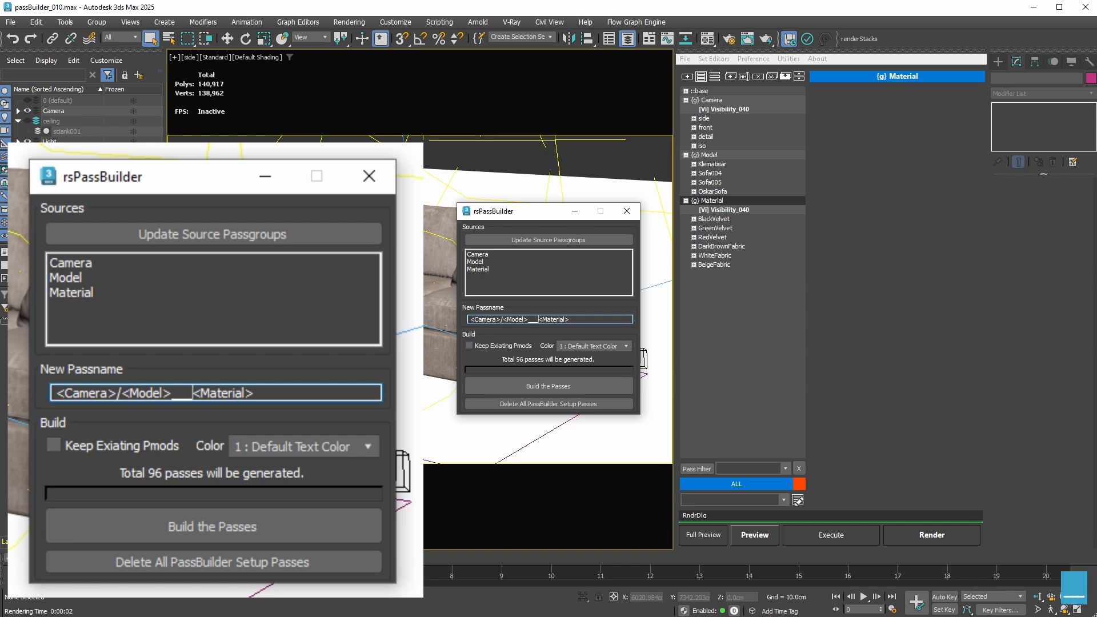
key(BackSpace)
key(BackSpace)
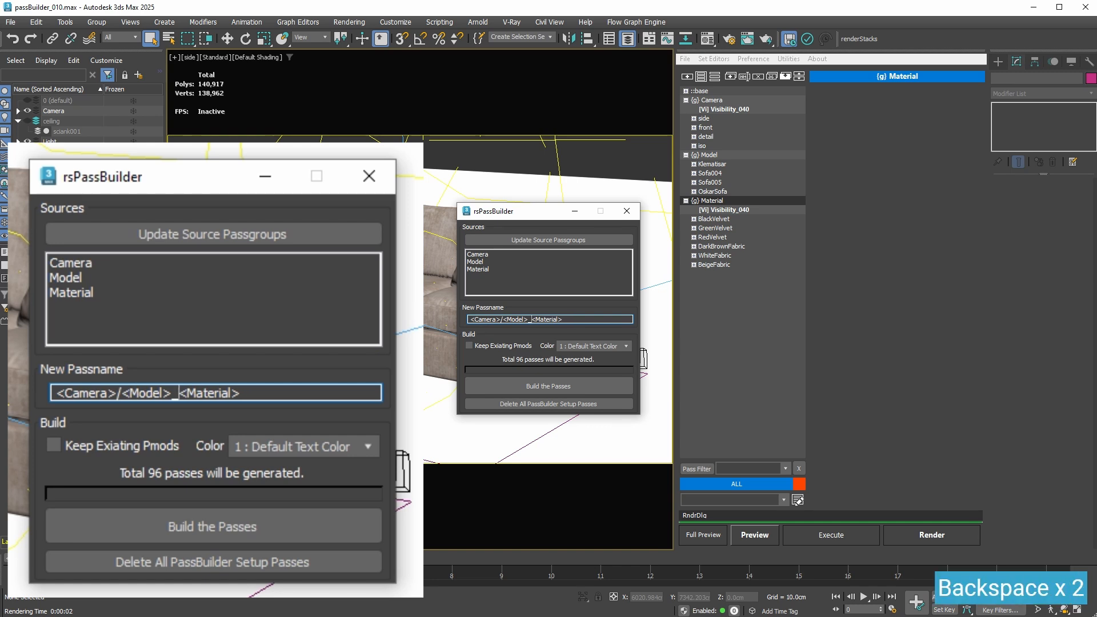
click(502, 319)
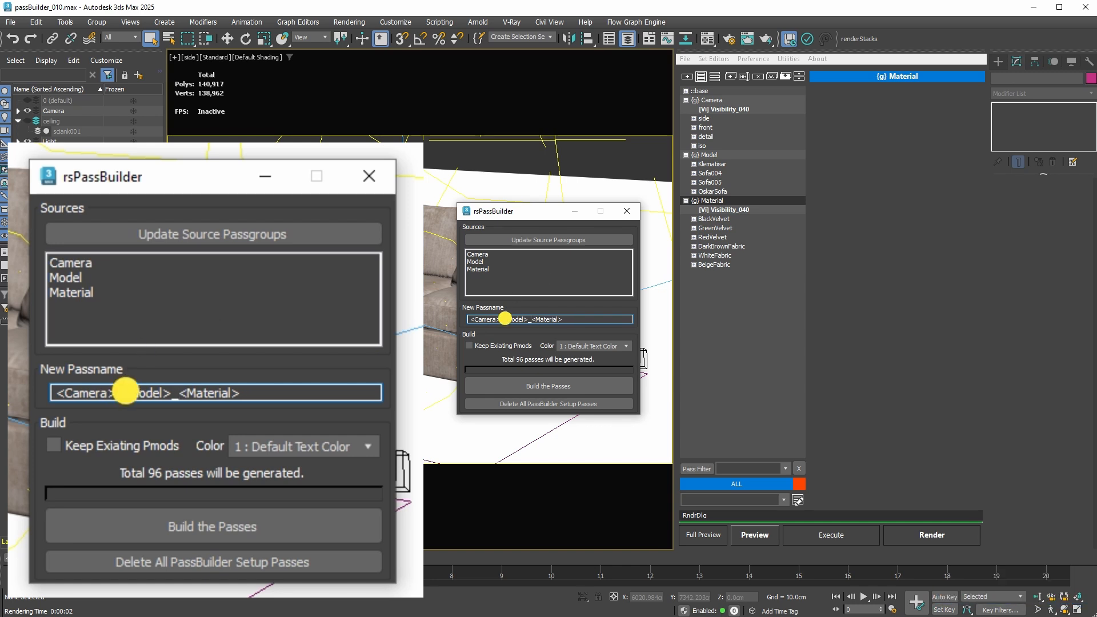
drag(503, 319, 501, 319)
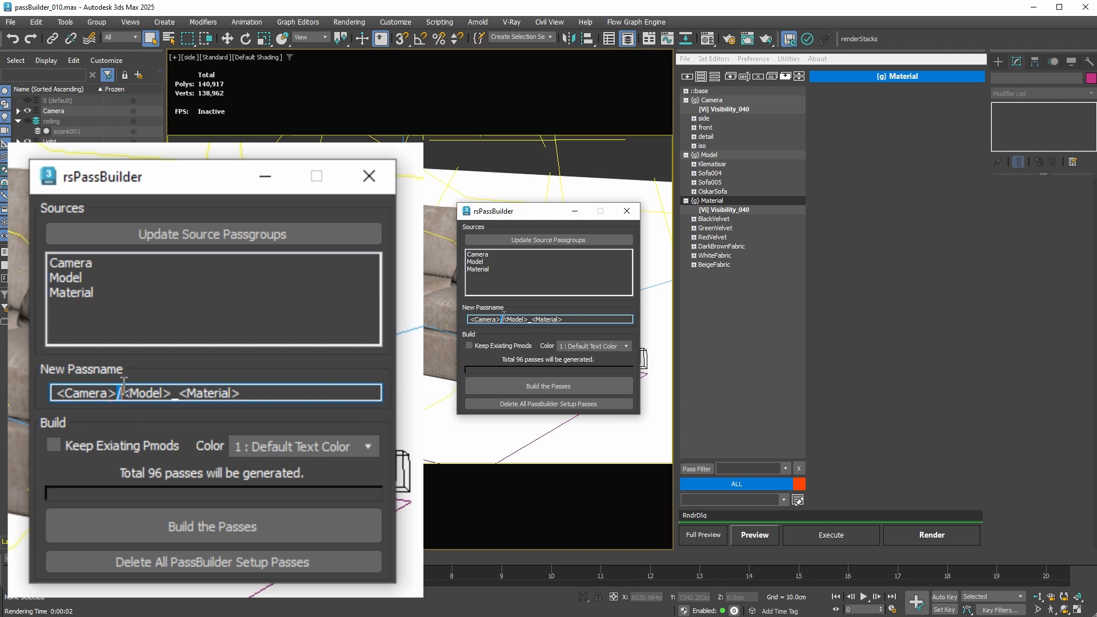
click(583, 319)
drag(501, 318, 451, 318)
click(486, 256)
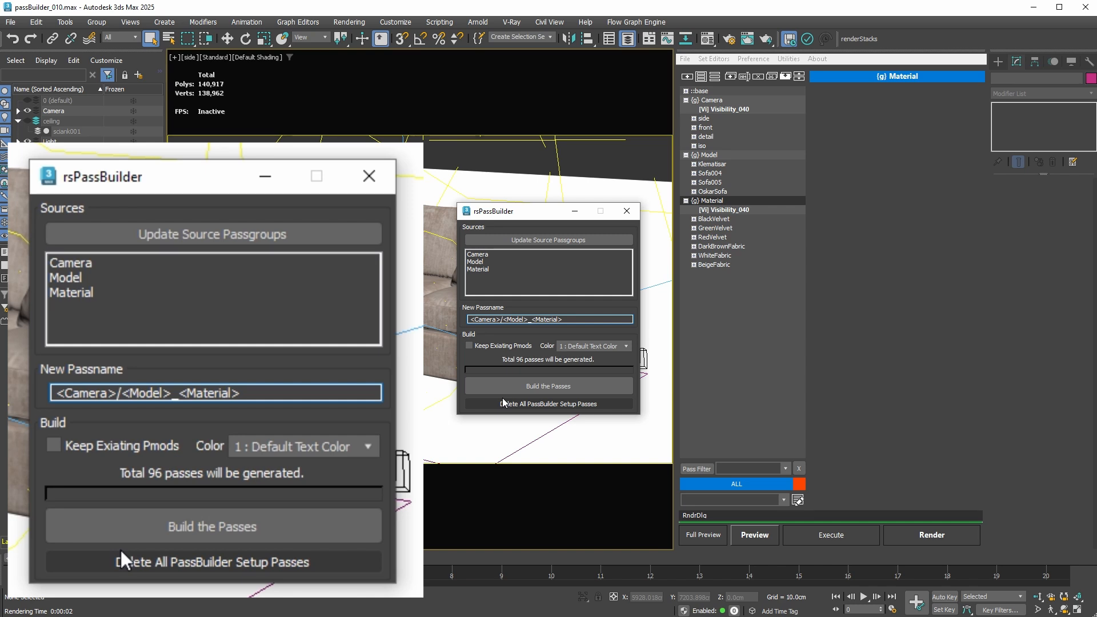
Set the pass color to 4 : SpringGreen and build the passes from the three source groups.
click(623, 347)
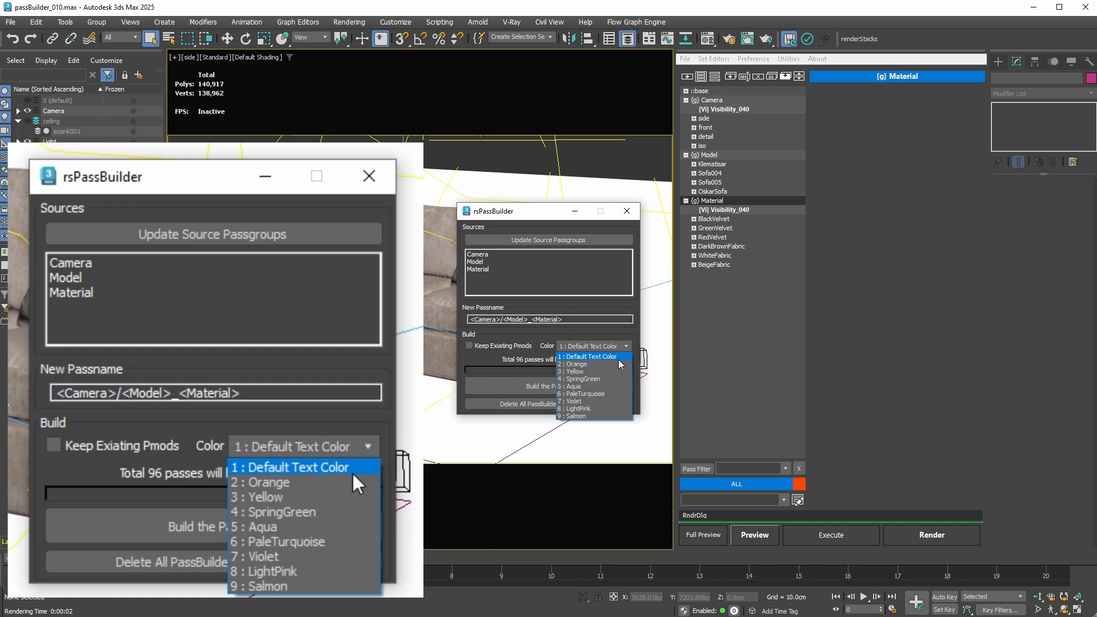
click(609, 379)
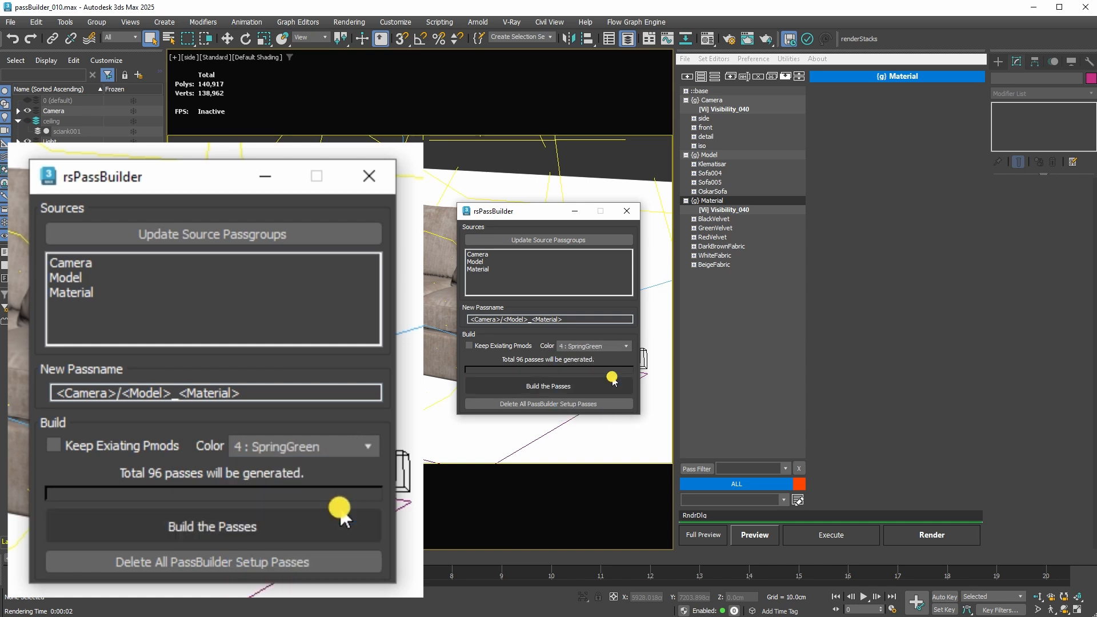
click(613, 348)
click(576, 379)
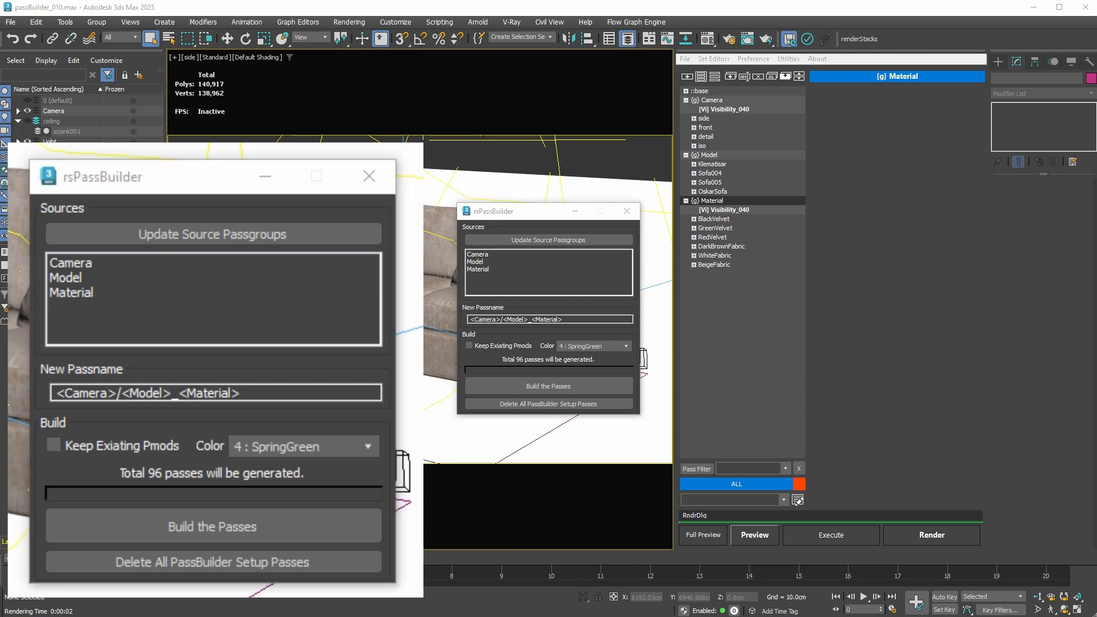
click(565, 387)
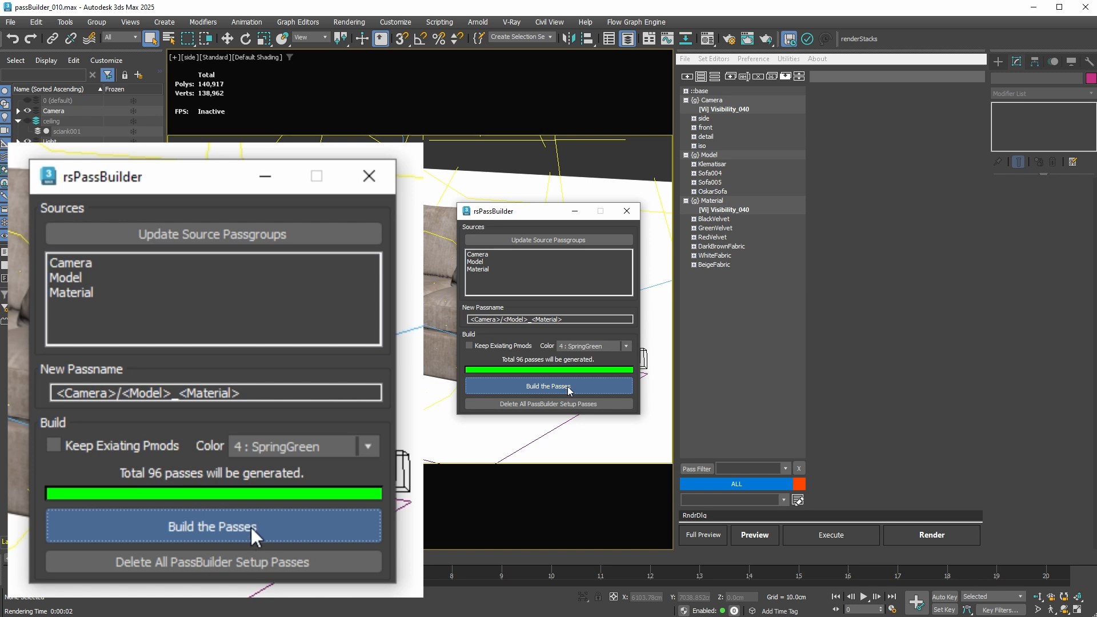
Collapse the generated side, front, detail and iso pass groups.
mouse_move(801, 198)
mouse_down()
mouse_move(783, 443)
mouse_move(816, 345)
mouse_move(833, 181)
mouse_move(793, 211)
mouse_up()
click(686, 283)
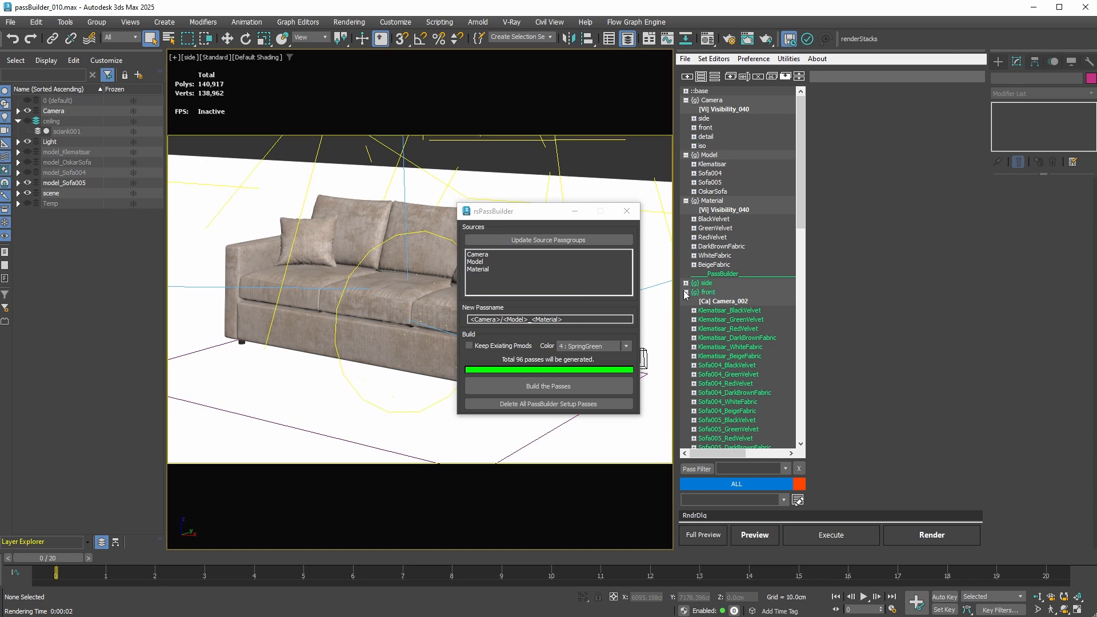
click(686, 292)
click(686, 301)
click(685, 310)
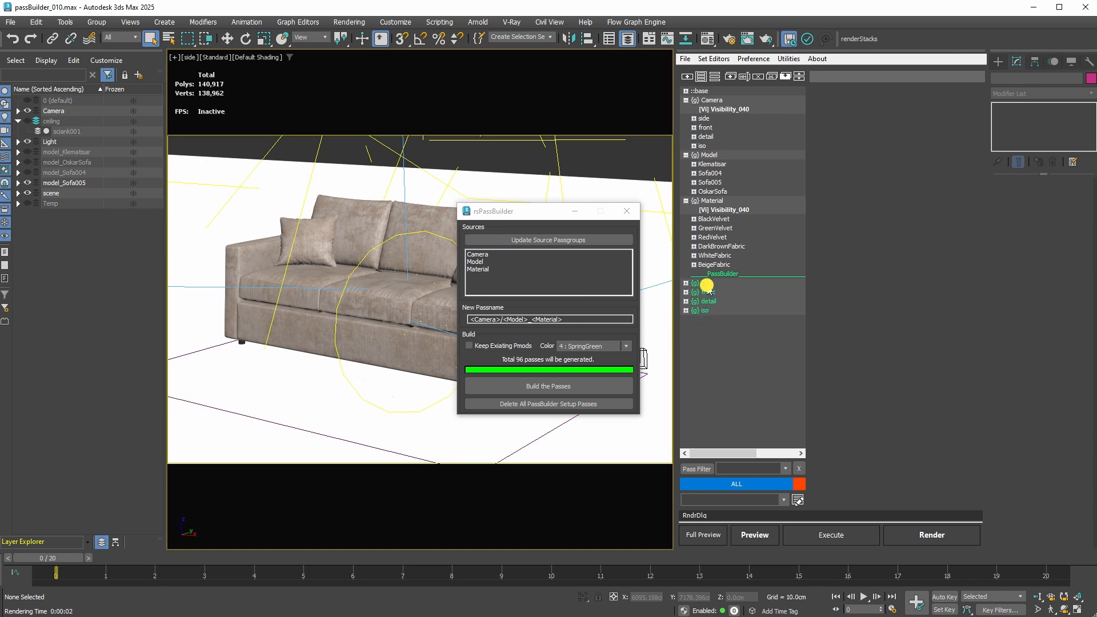
Go through the generated side, front, detail and iso groups and expand iso to examine its model and material passes.
click(706, 283)
click(708, 292)
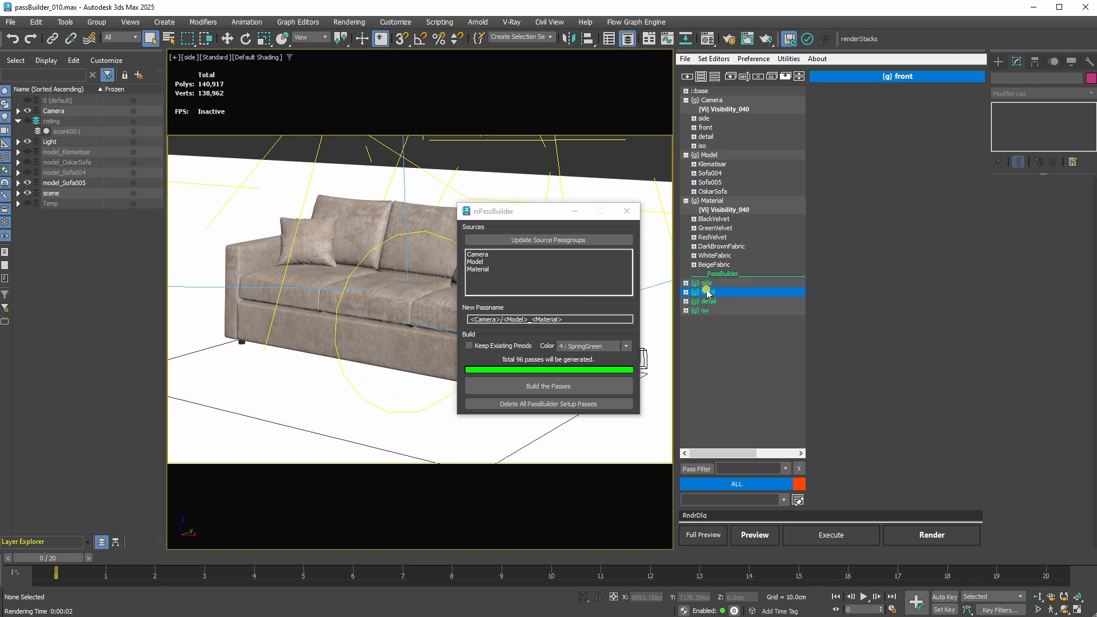
click(717, 303)
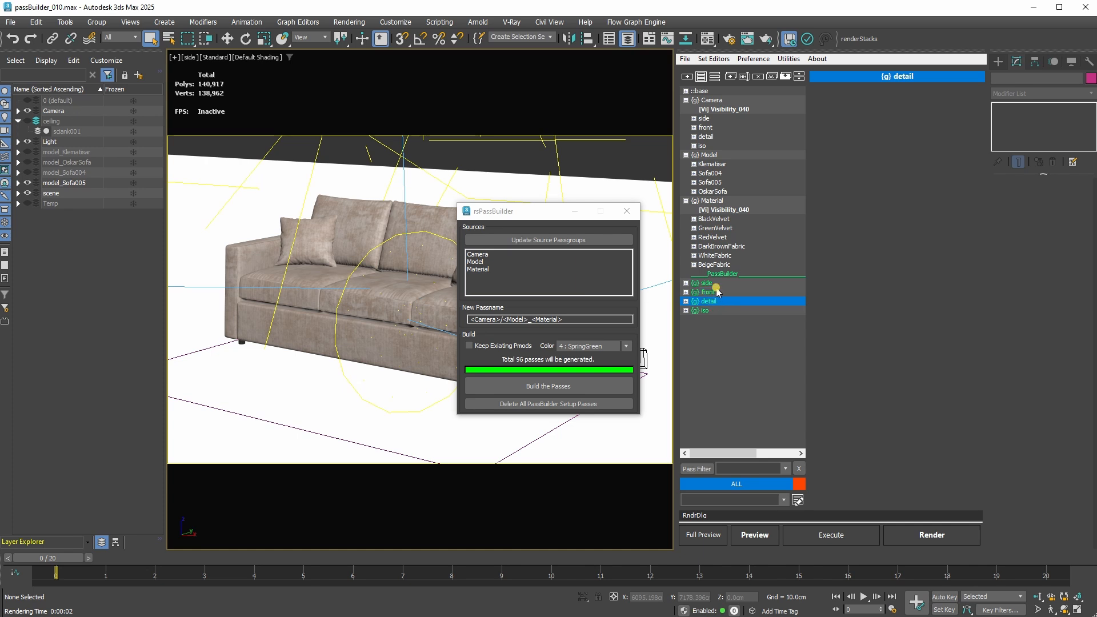
click(717, 311)
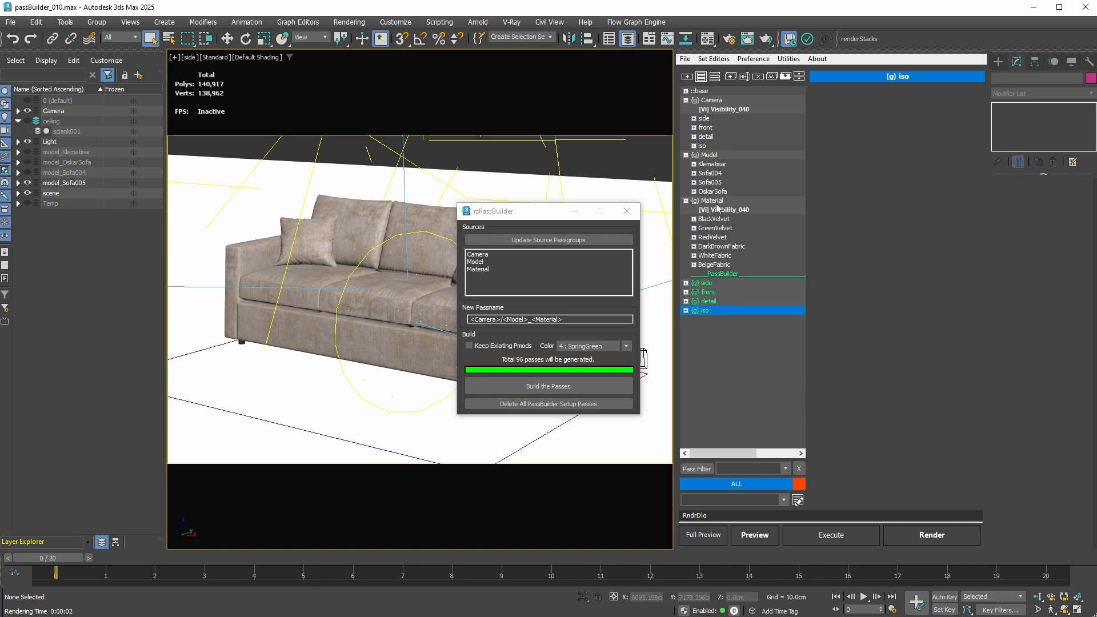
click(686, 311)
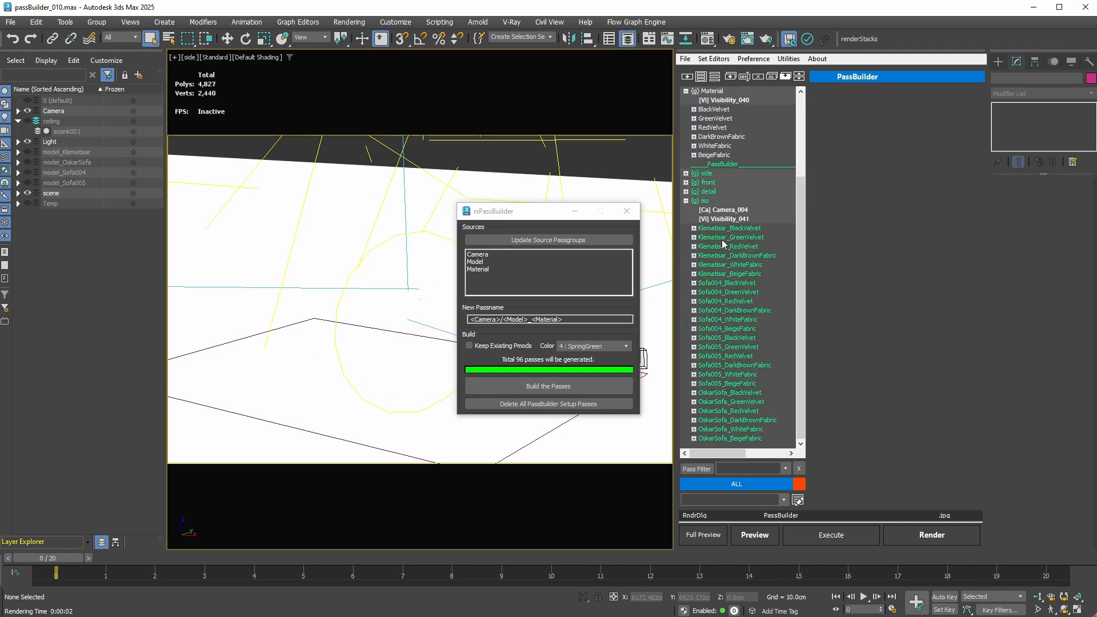
scroll(731, 171, up, 3)
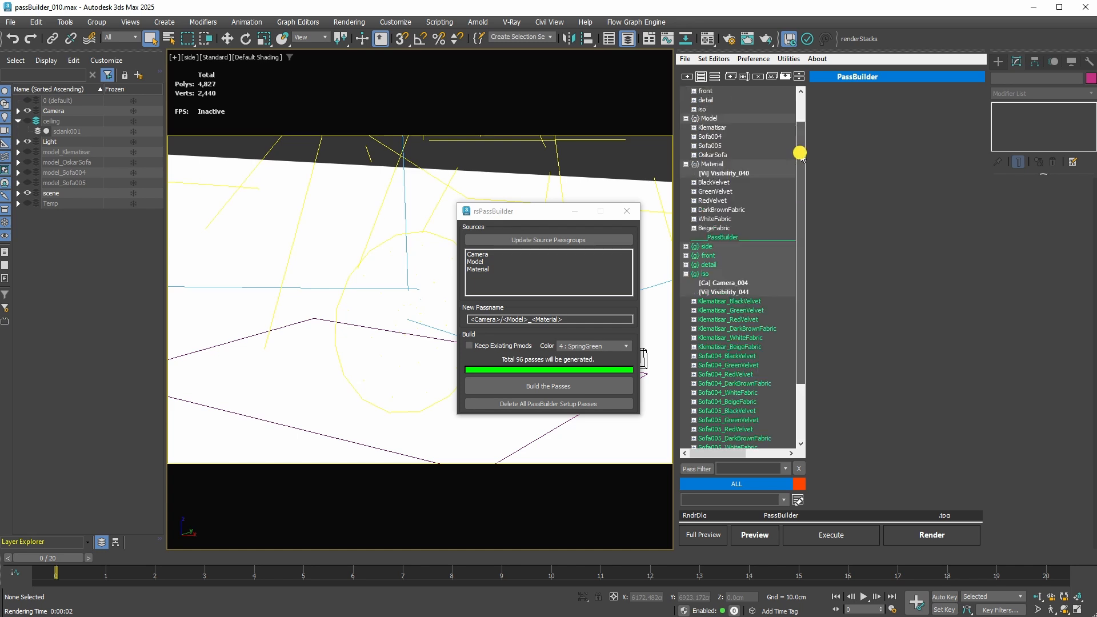
Compare the pass modifiers of the iso group and its Klematisar_BlackVelvet pass with the source Camera/iso, Model/Klematisar and Material/BlackVelvet passes.
click(693, 118)
click(727, 128)
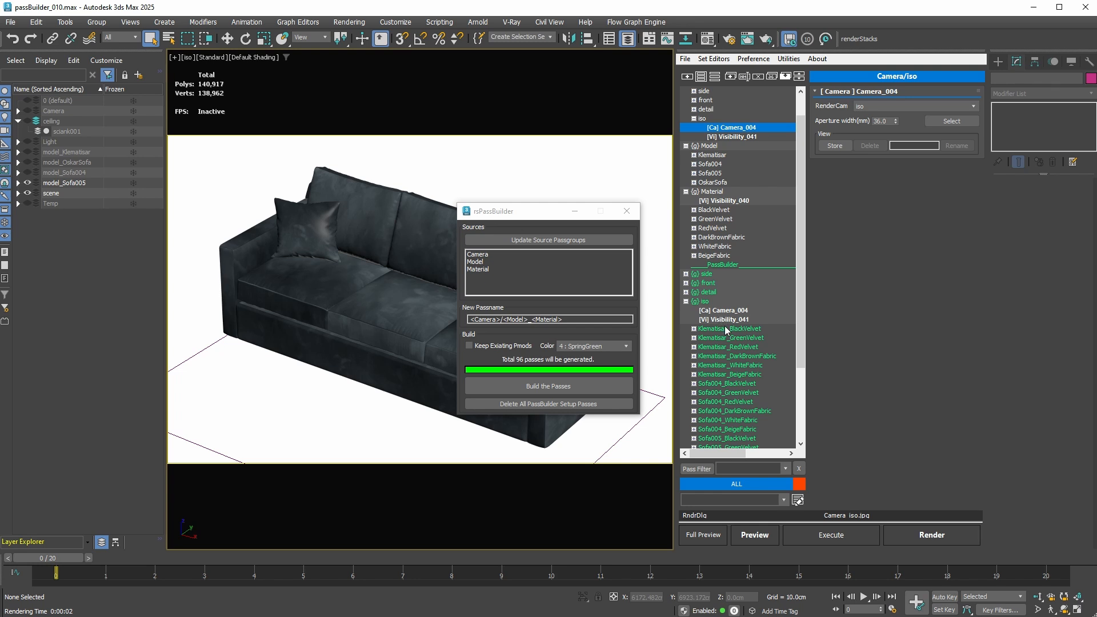
click(693, 329)
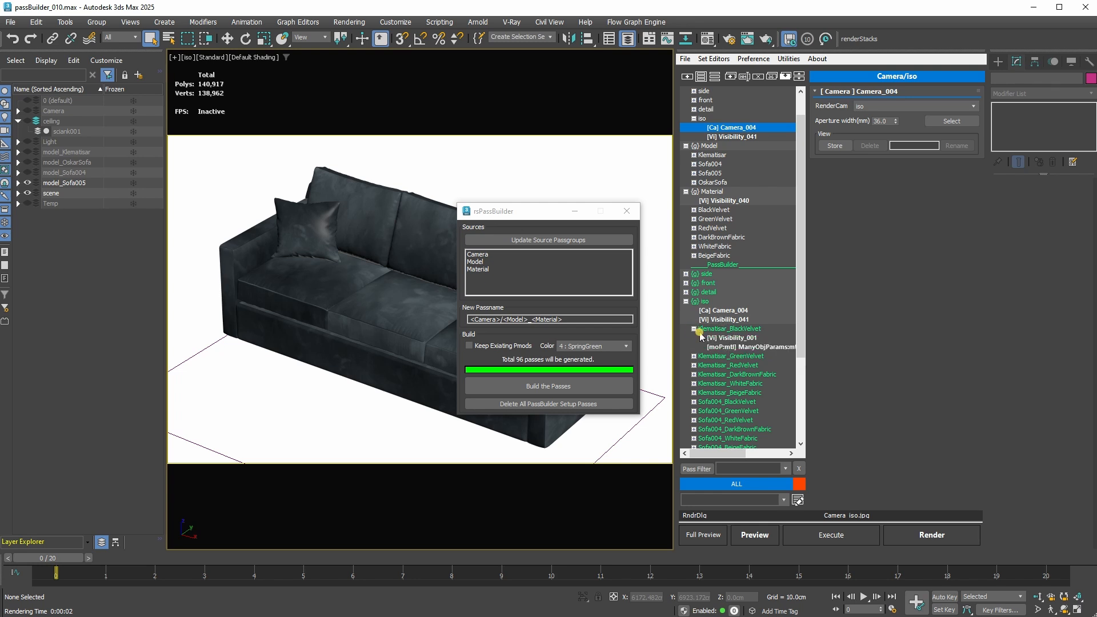
click(741, 338)
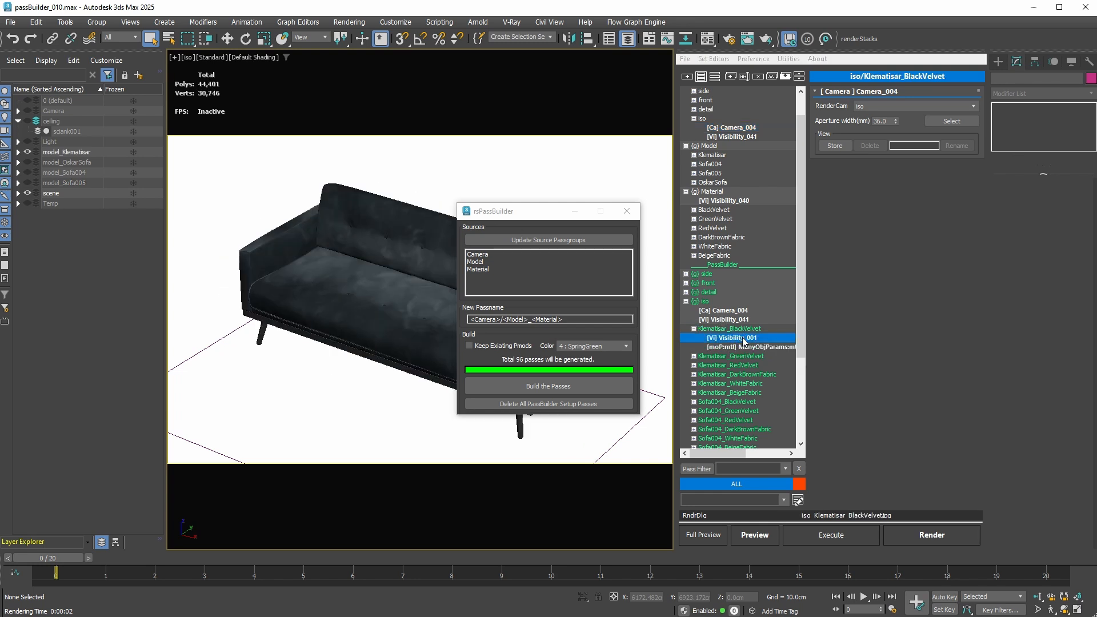
click(694, 155)
click(737, 164)
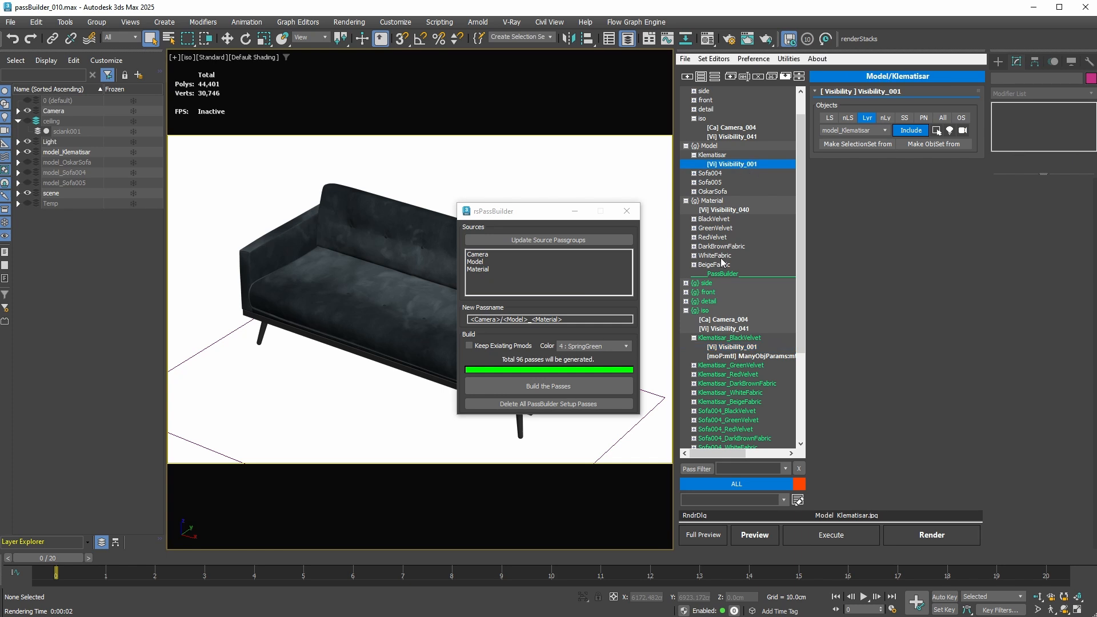
click(732, 356)
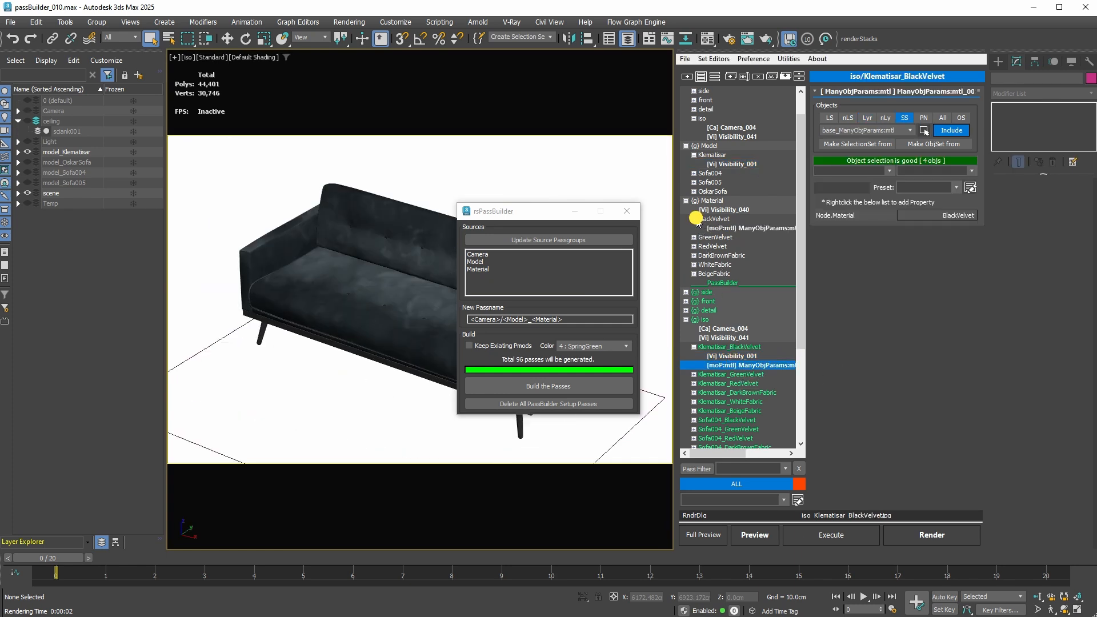
click(744, 229)
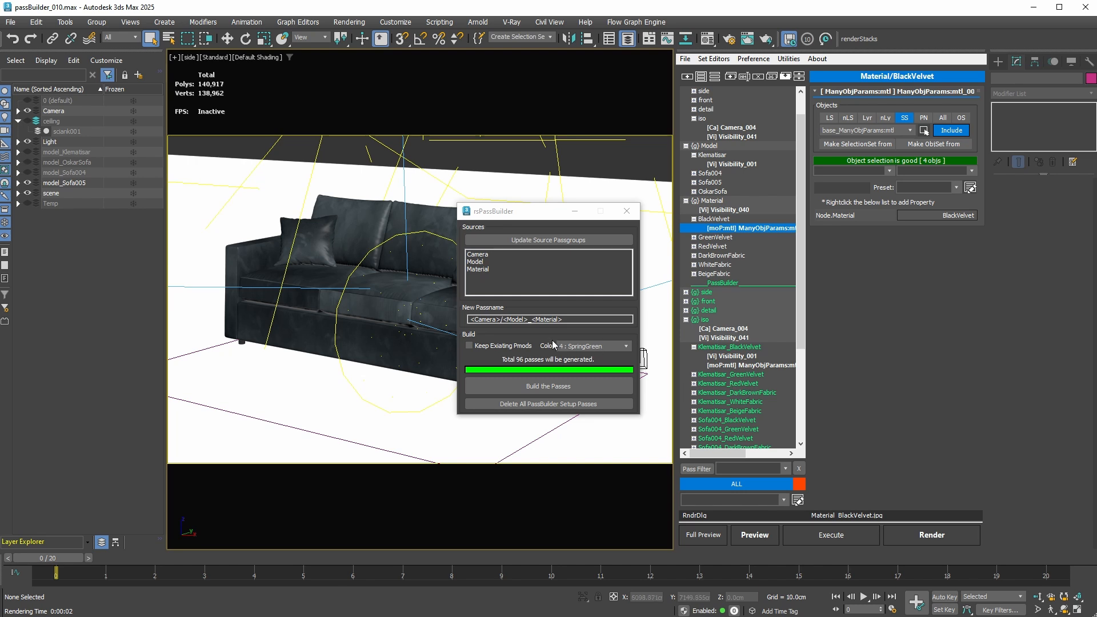
drag(503, 319, 600, 322)
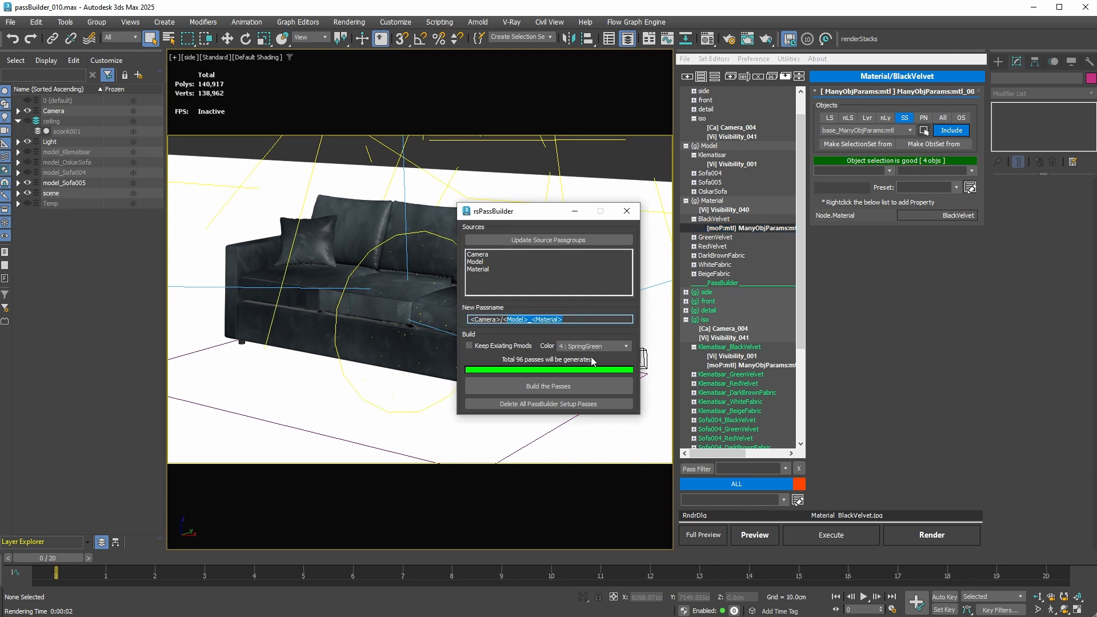
Filter the pass list to the PassBuilder passes with c/4_SpringGreen.
click(725, 283)
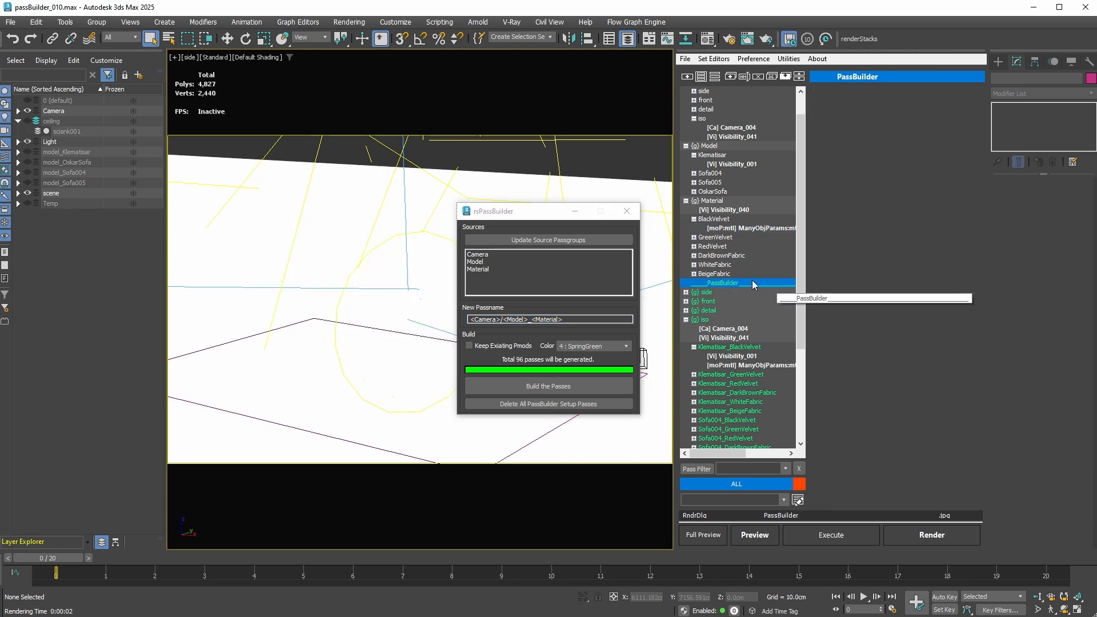
drag(803, 280, 800, 369)
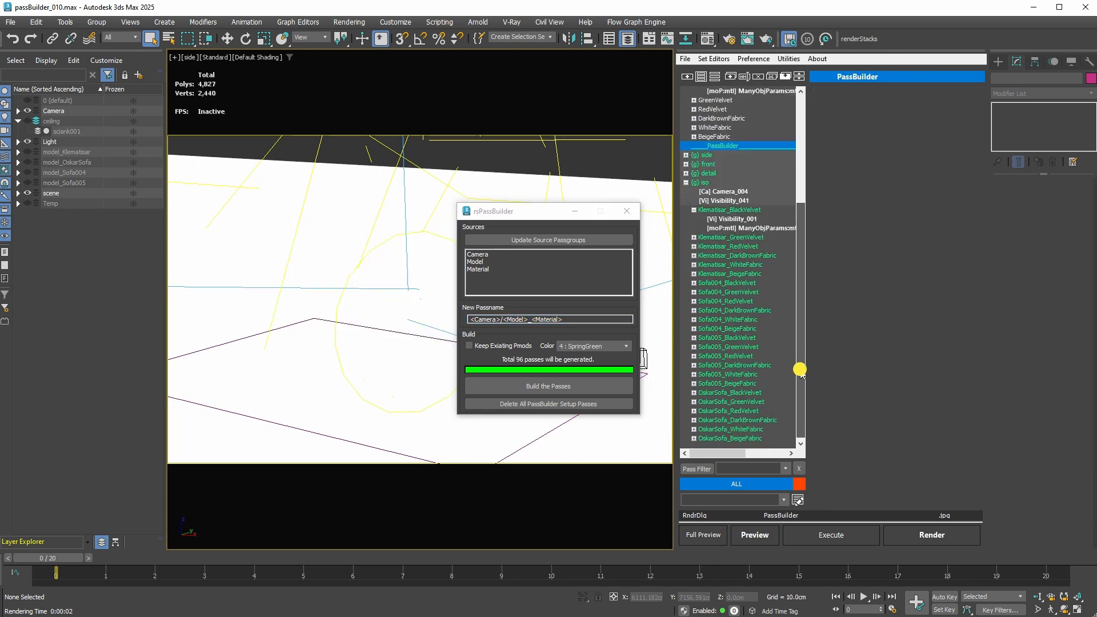
click(735, 469)
key(Down)
key(Down)
key(Down)
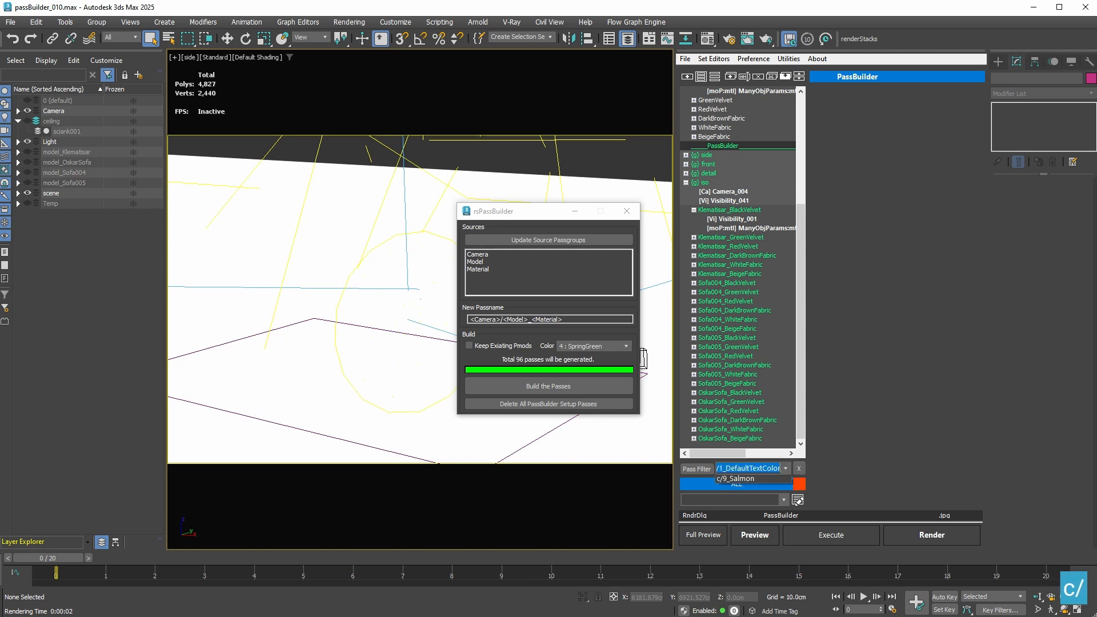
key(Return)
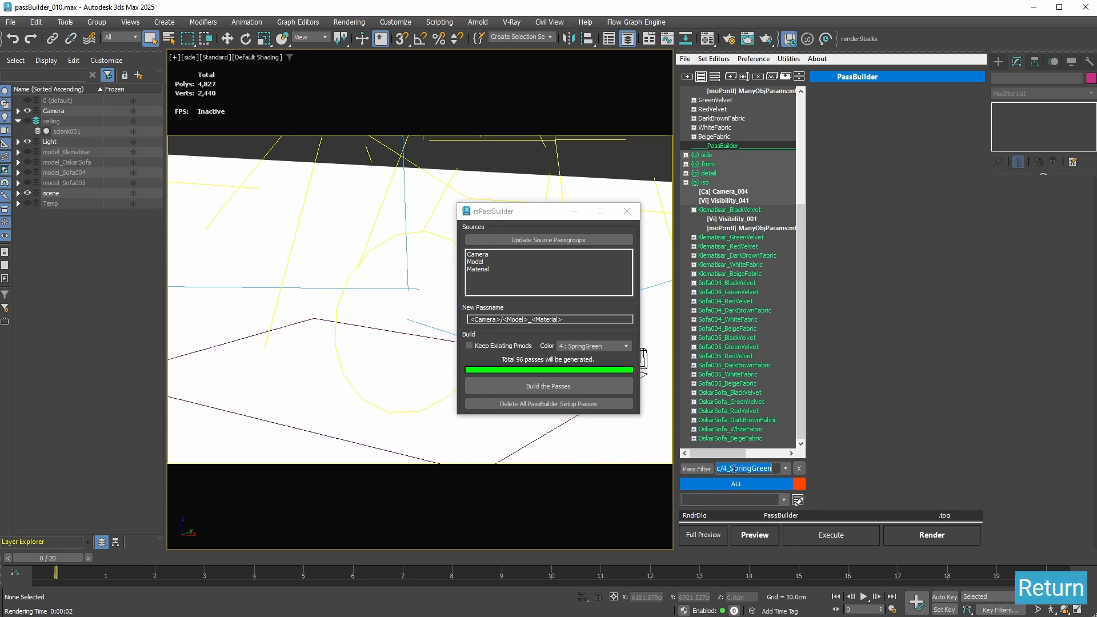
Activate several Klematisar, Sofa005 and OskarSofa passes in the iso group to examine their models and materials in the viewport.
click(707, 193)
click(718, 220)
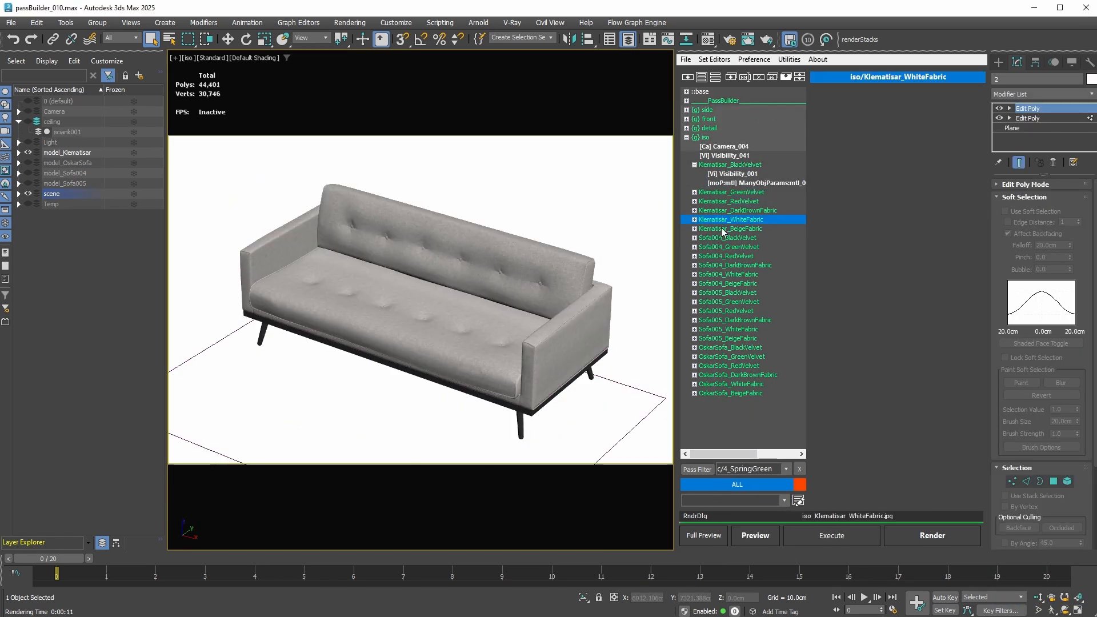
click(722, 228)
click(733, 302)
click(738, 320)
click(743, 347)
Expand the side and detail groups and activate several of their passes to examine each camera, model and material combination.
click(686, 111)
click(738, 147)
click(742, 184)
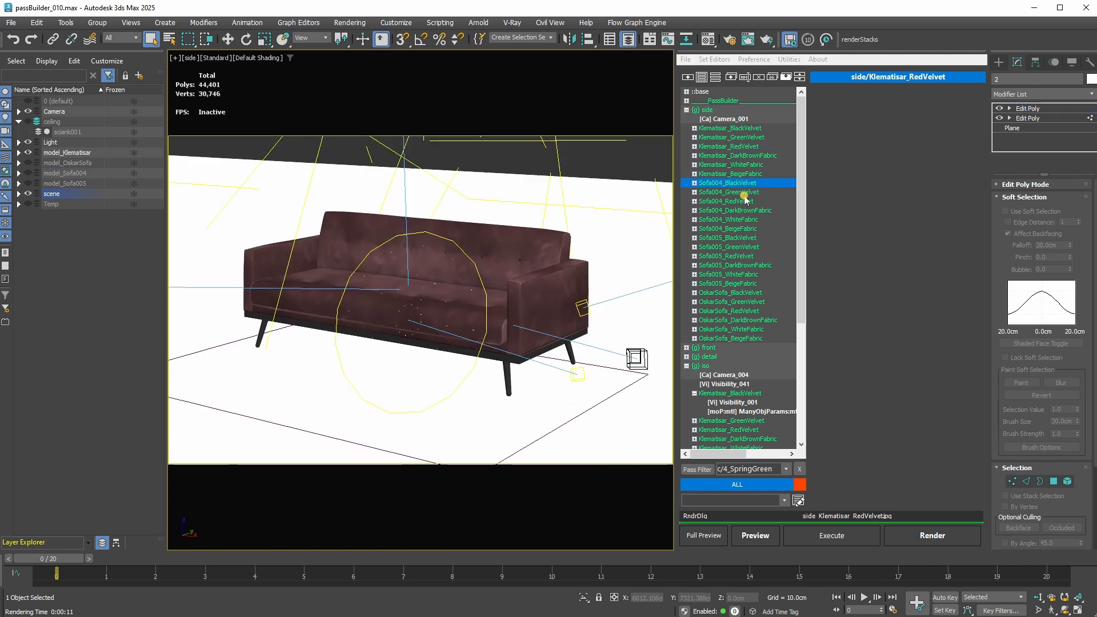
click(743, 276)
click(745, 304)
click(686, 356)
click(745, 367)
click(742, 294)
click(740, 396)
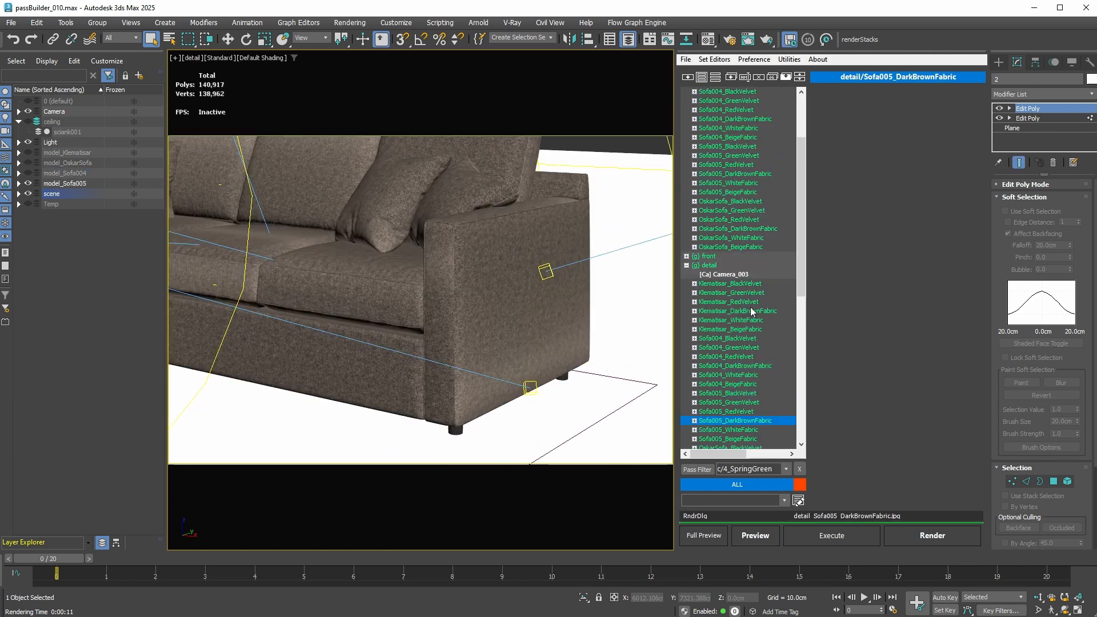
Render a preview of the side/Klematisar_RedVelvet pass and close the render window.
click(729, 147)
click(761, 535)
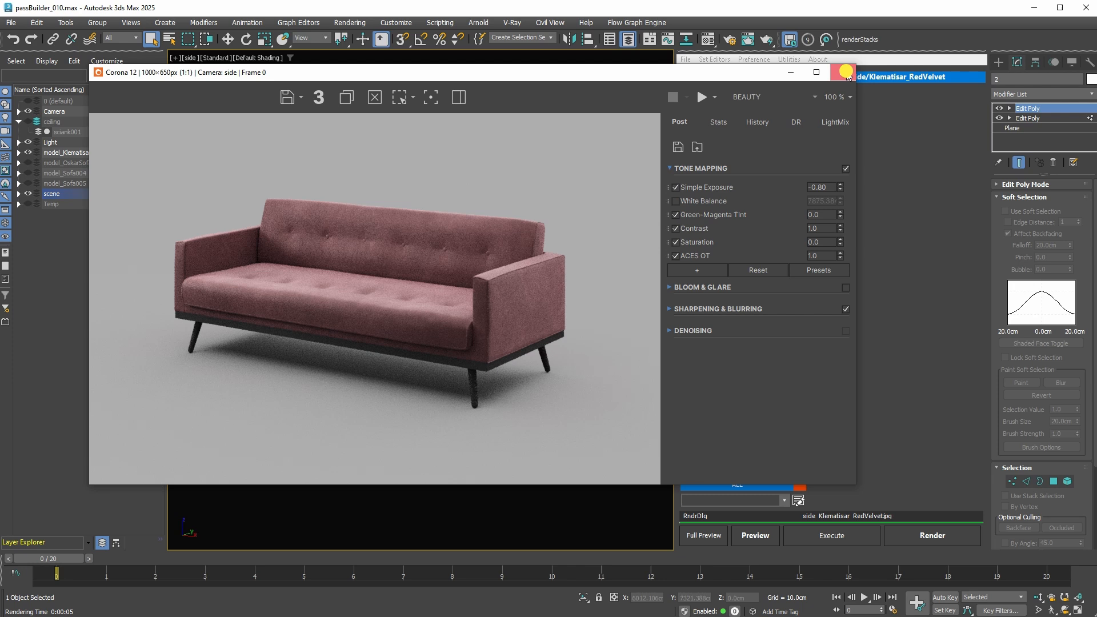
click(846, 72)
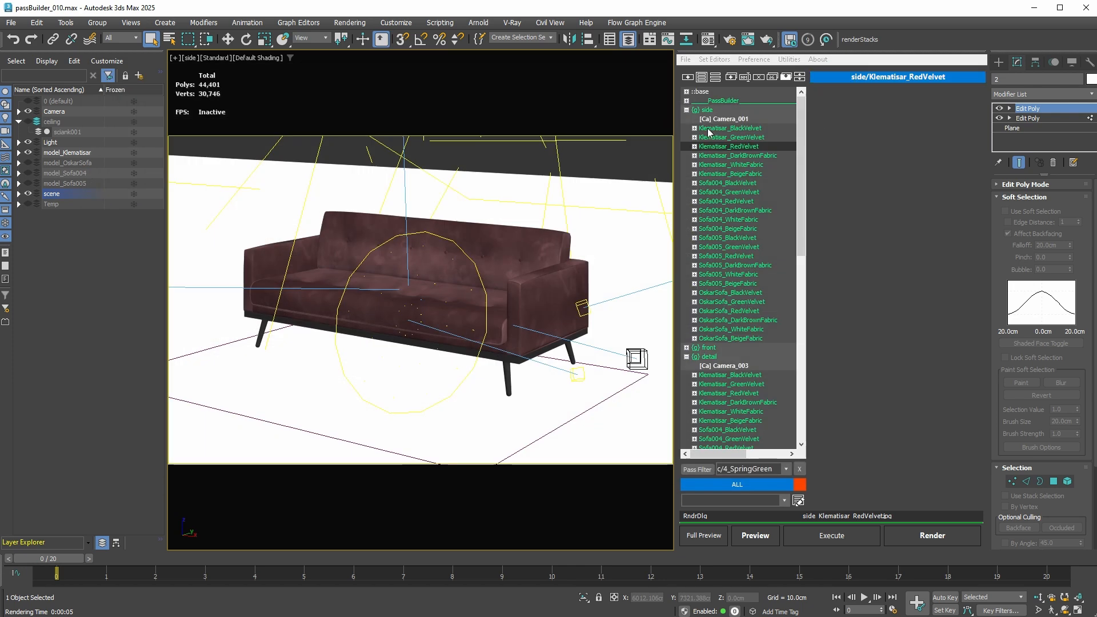
Add a Visibility pass modifier to side/Klematisar_BlackVelvet and create a teapot with a radius of about 17 cm on the sofa seat.
click(737, 128)
key(Tab)
text(vi)
key(Return)
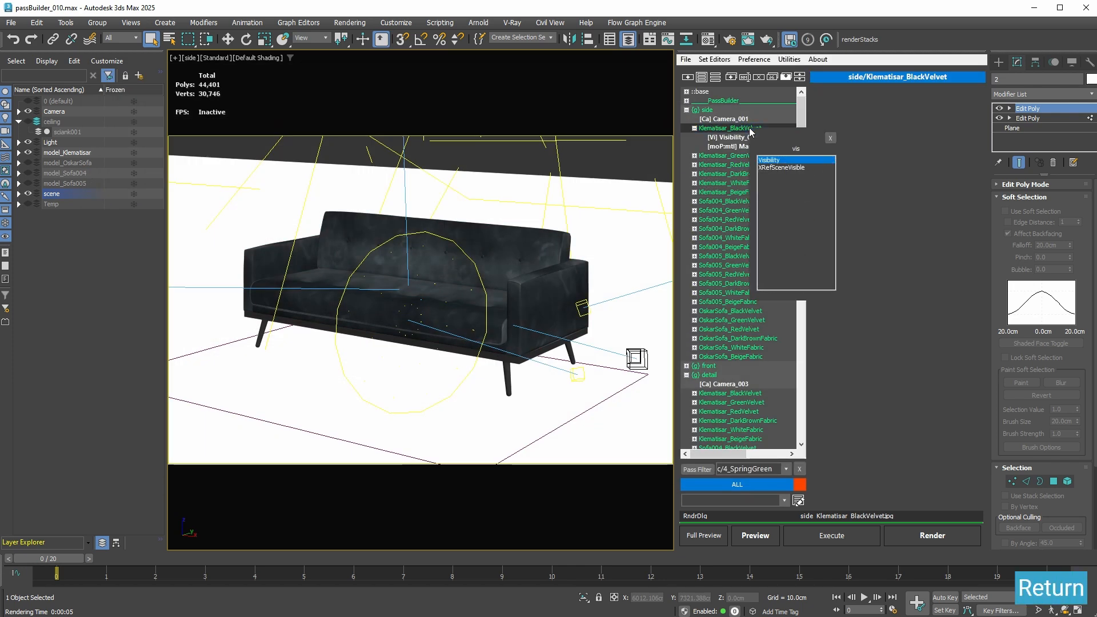
drag(353, 281, 368, 289)
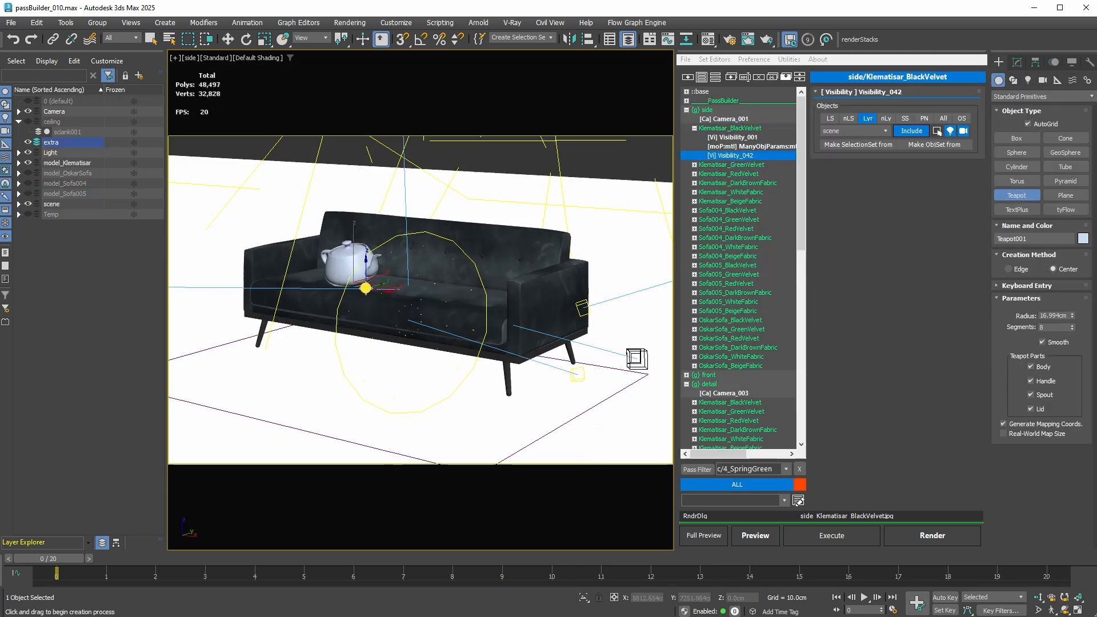
Set the new Visibility modifier of side/Klematisar_BlackVelvet to include the extra layer.
click(887, 141)
click(913, 148)
click(855, 72)
Switch between side/Klematisar_BlackVelvet and side/Klematisar_GreenVelvet to compare the teapot's visibility.
click(734, 166)
click(737, 128)
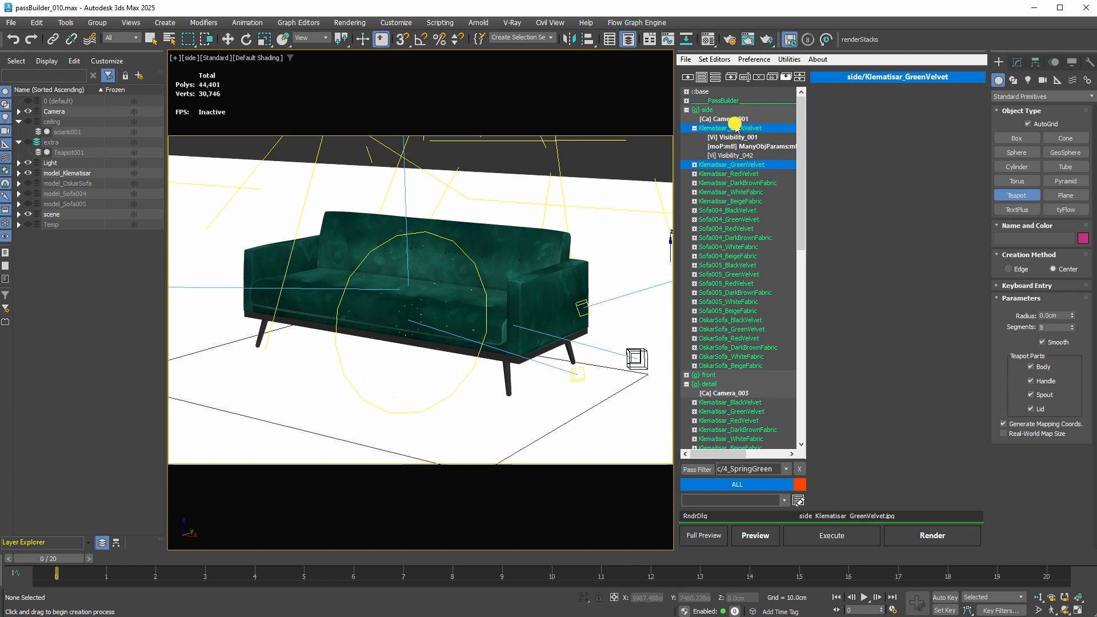
double_click(741, 165)
click(743, 130)
click(741, 165)
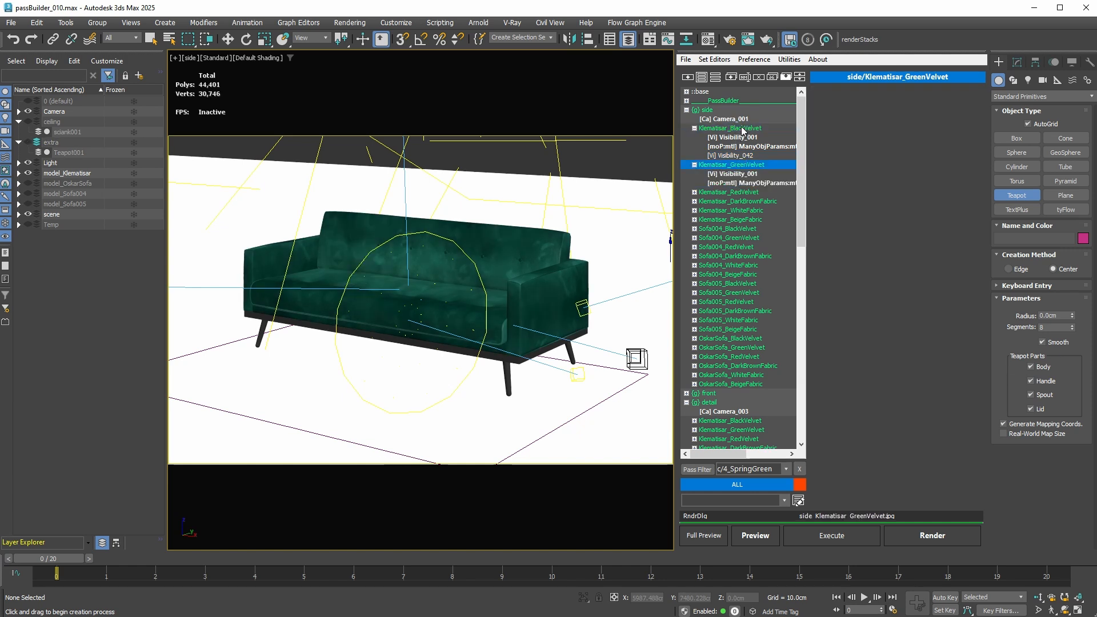
click(744, 129)
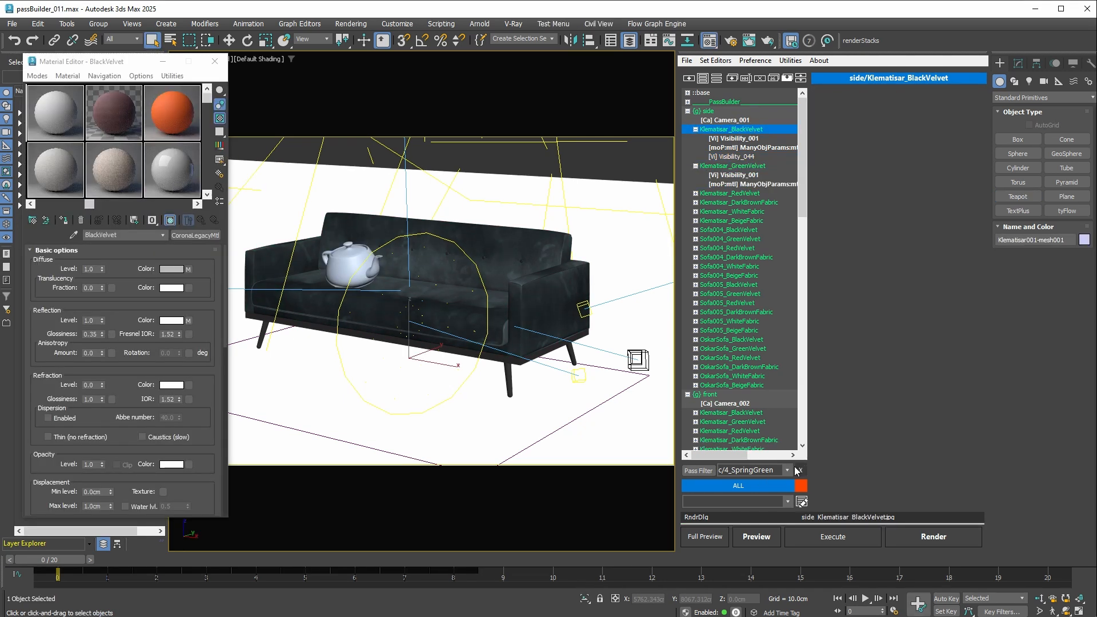
Clear the pass filter and replace the Material/BlackVelvet pass's node material with NewOrangeMaterial from the active material editor slot.
click(799, 468)
click(743, 147)
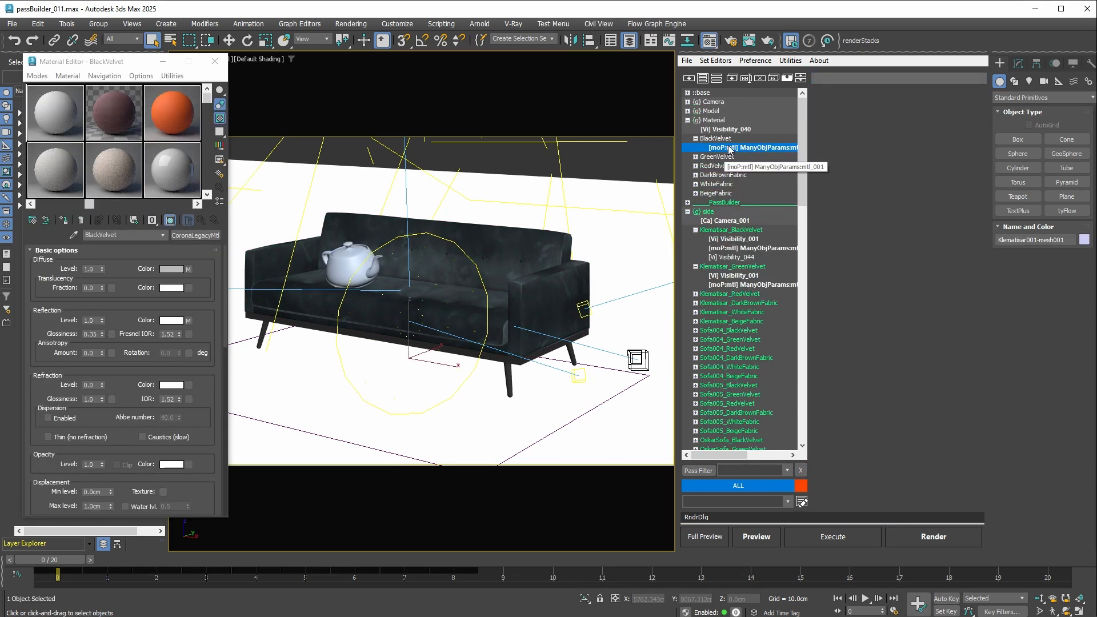
right_click(958, 223)
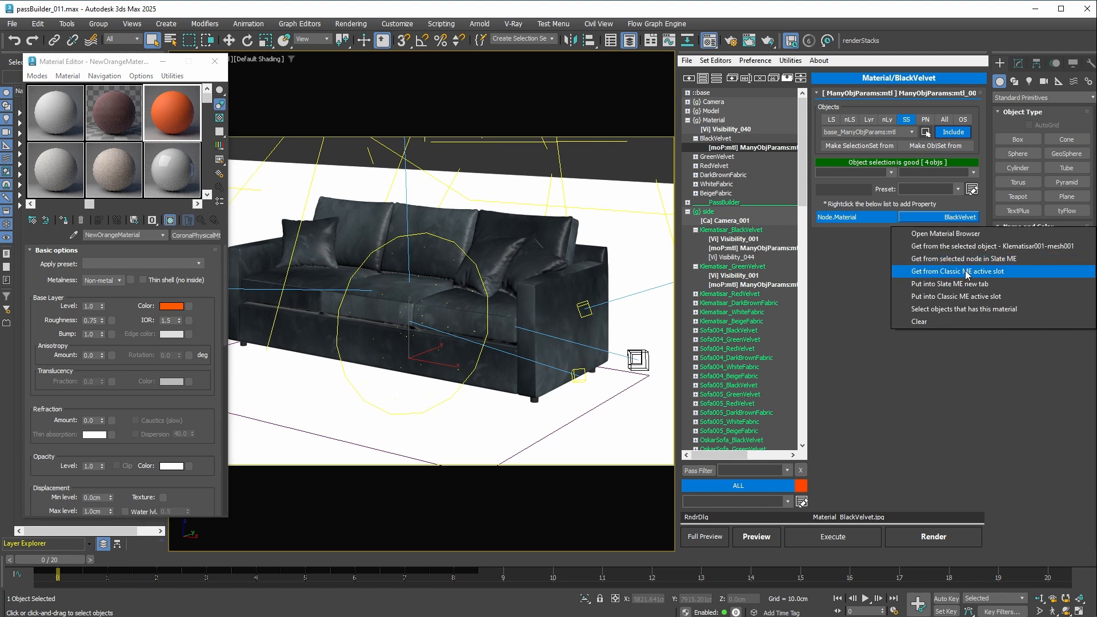
click(966, 269)
Filter the passes by "black" and check the material on the Sofa004 and Sofa005 BlackVelvet passes in front, detail and iso.
click(742, 470)
text(black)
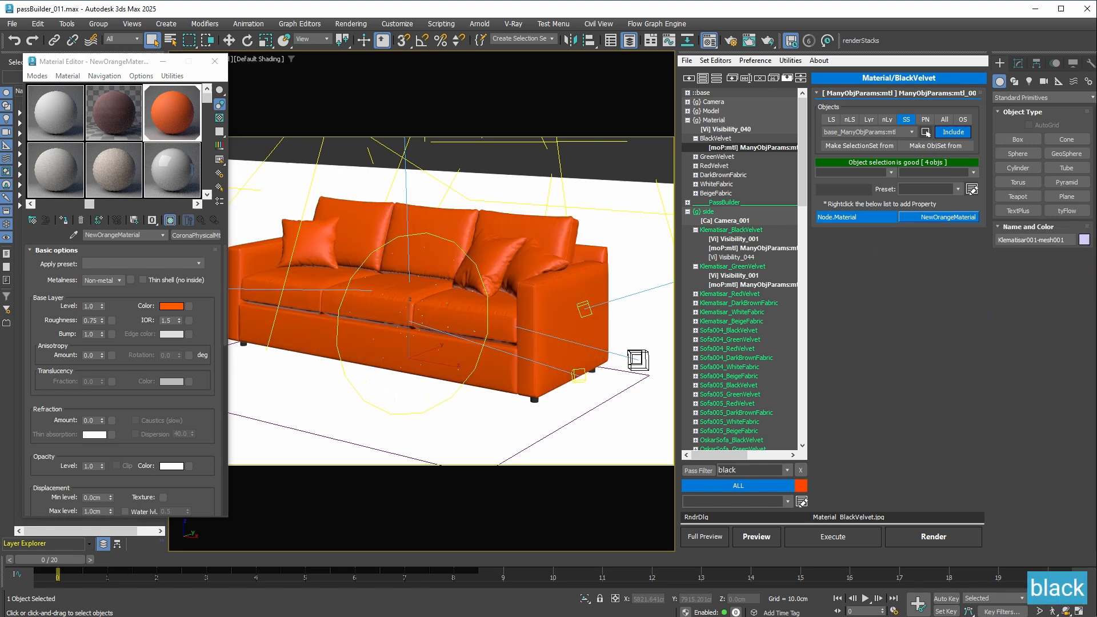
key(Return)
click(735, 250)
click(735, 248)
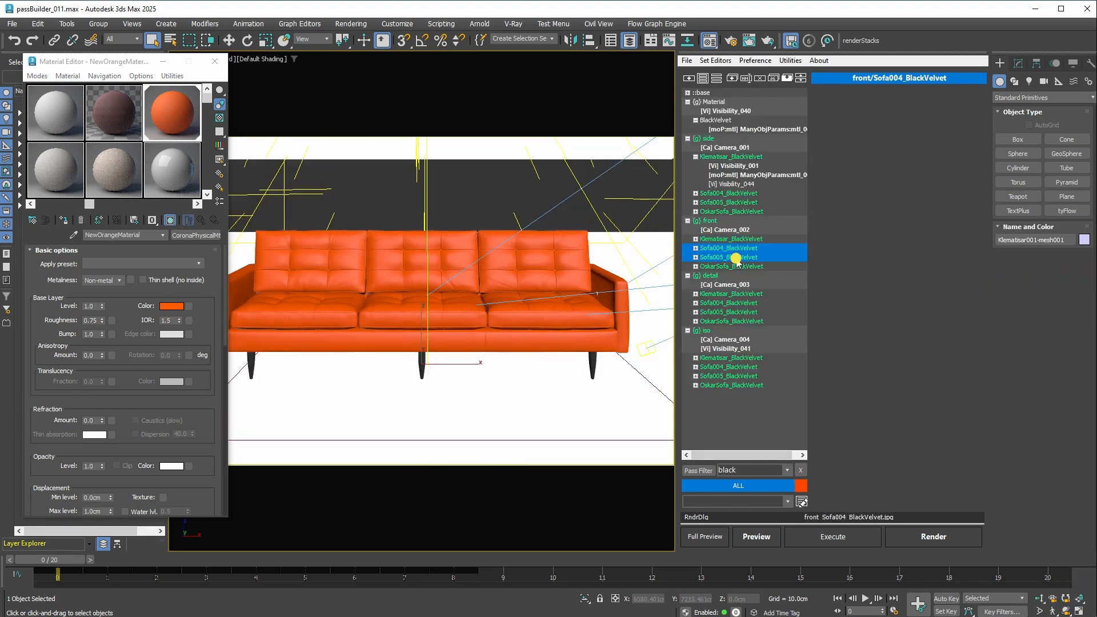
click(734, 303)
click(737, 312)
click(740, 366)
click(743, 377)
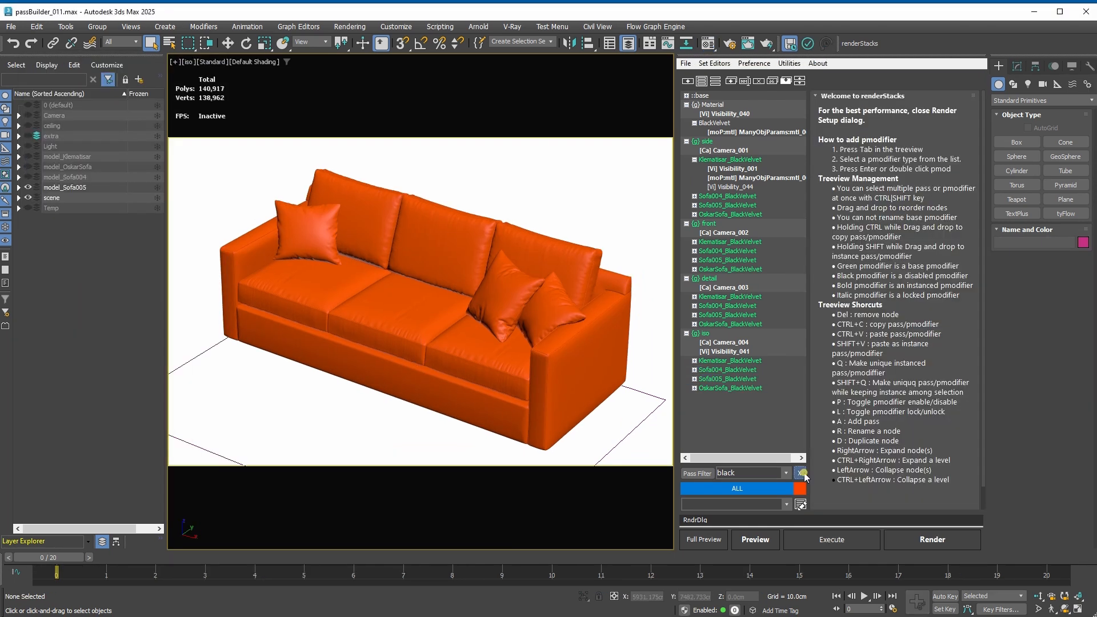
Delete all generated PassBuilder setup passes with the PassBuilder utility.
click(772, 64)
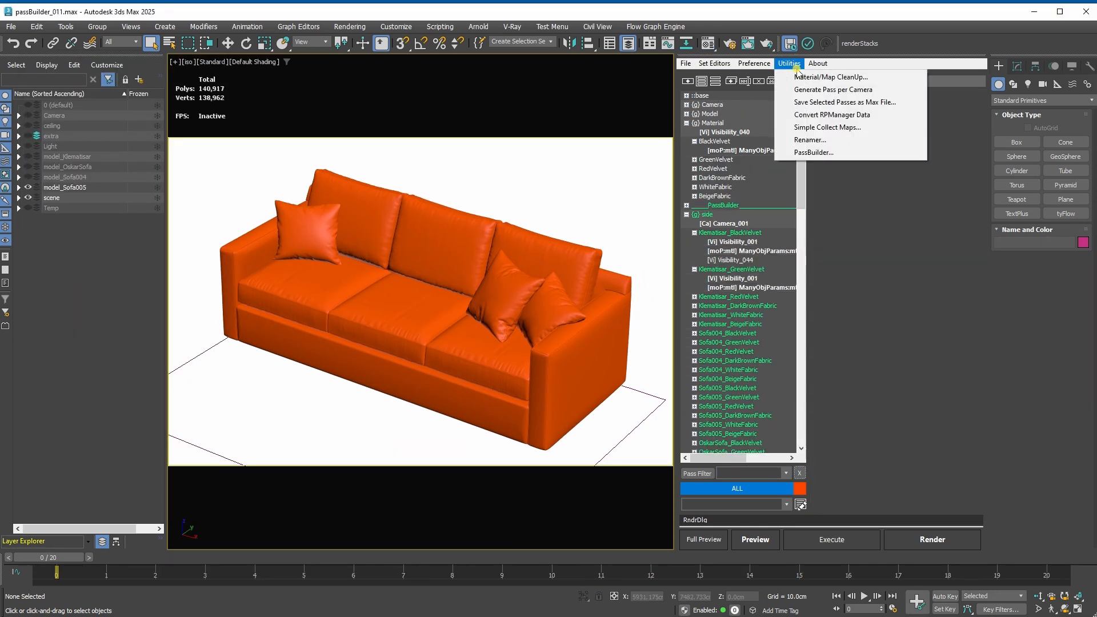
click(812, 147)
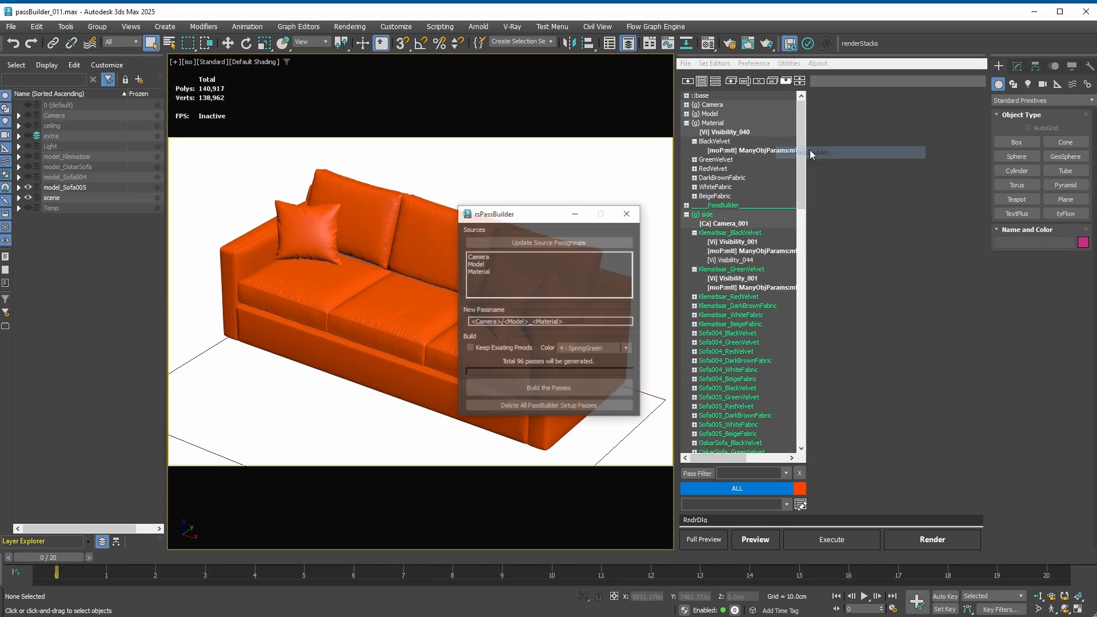
click(568, 403)
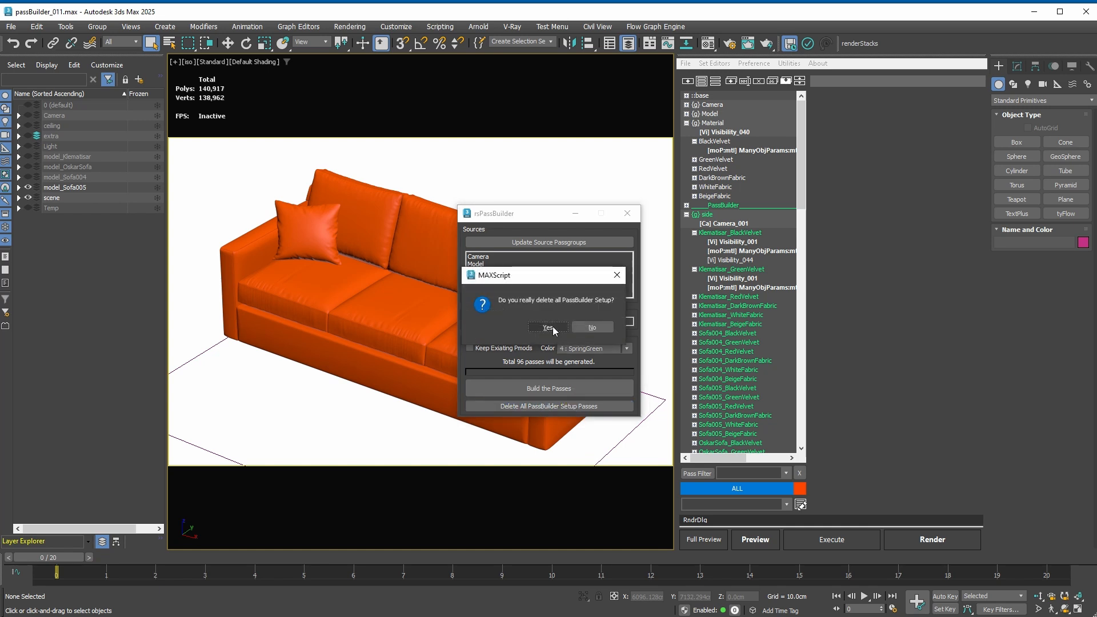
click(549, 328)
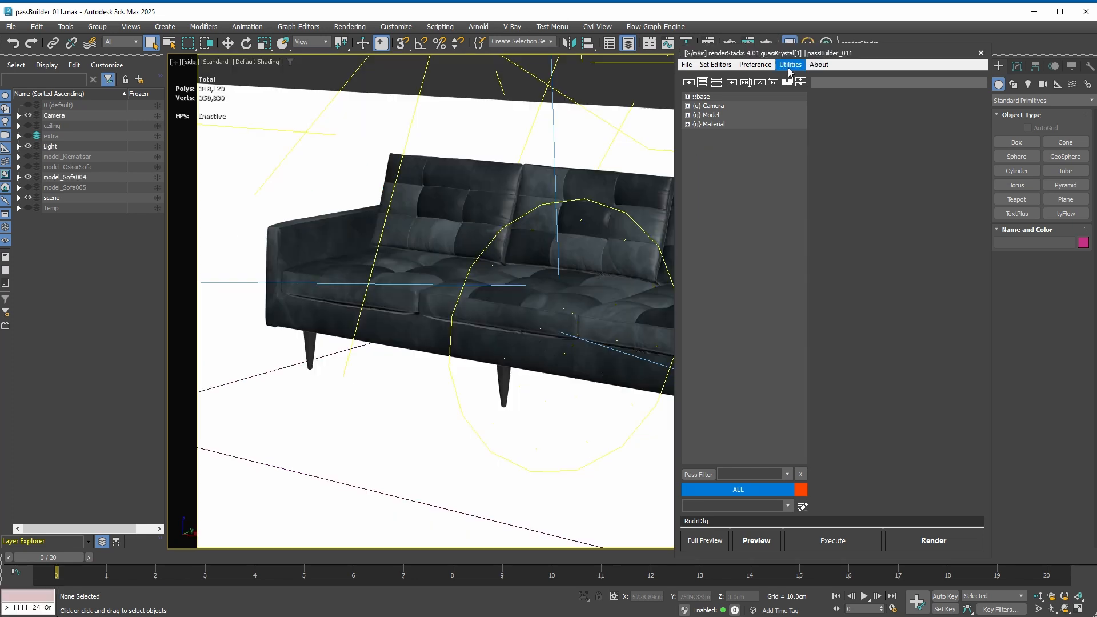
Reopen PassBuilder and change the new pass name pattern to <Camera>/<Material>_<Model>.
click(791, 64)
click(828, 154)
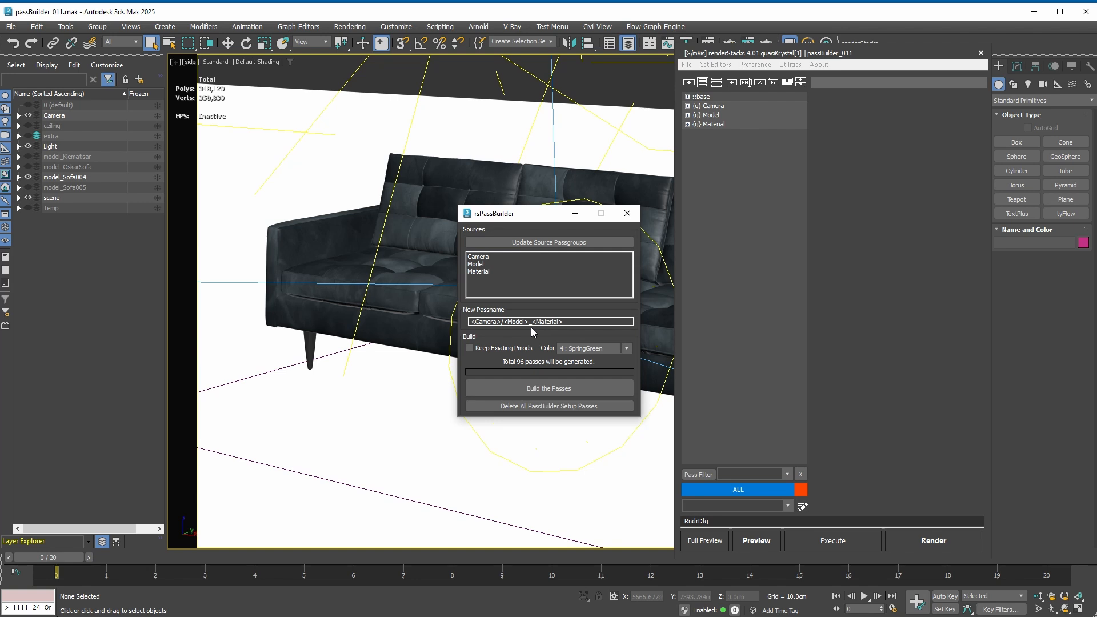
drag(534, 323, 606, 323)
key(ctrl+x)
key(BackSpace)
key(Left)
key(Left)
key(Left)
key(Left)
key(Left)
key(Left)
key(Left)
key(Left)
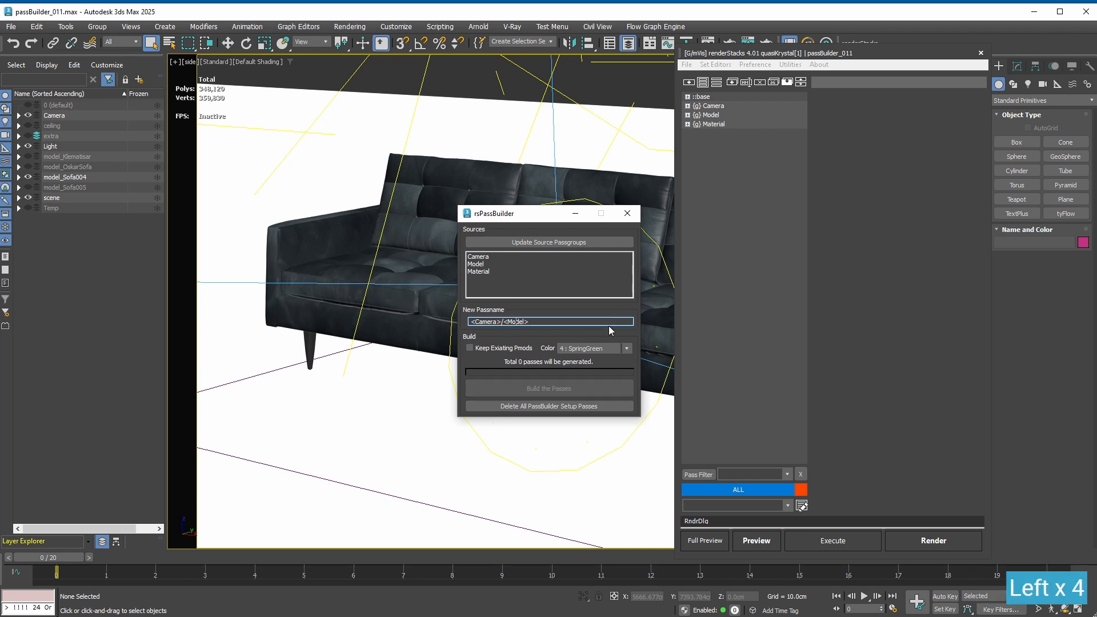
key(Right)
key(ctrl+v)
text(_)
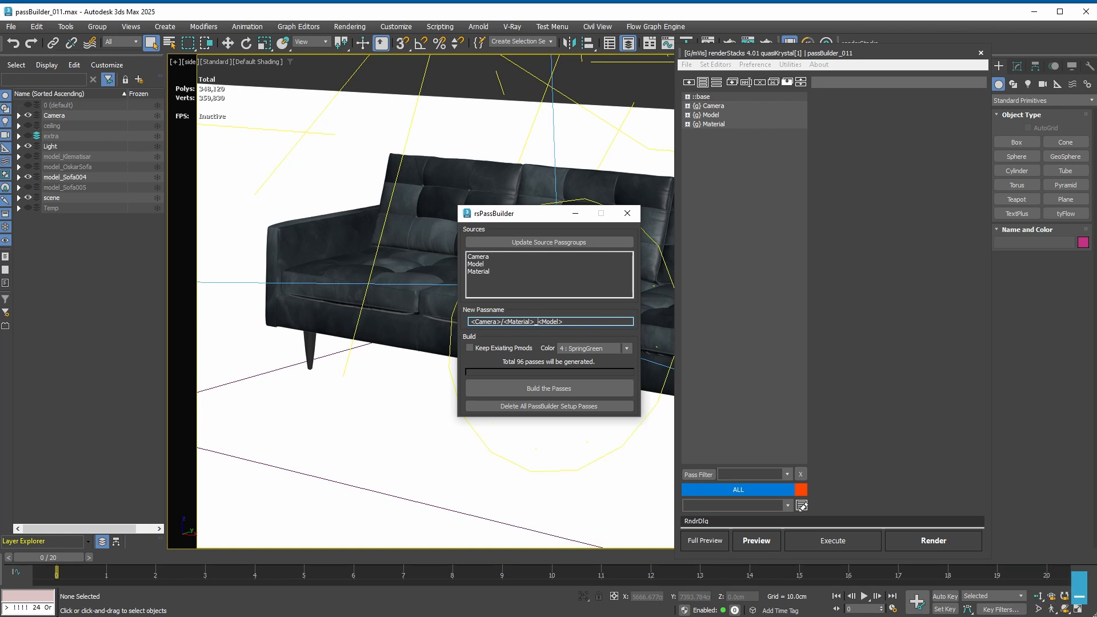
key(Return)
Set the pass color to 2 : Orange and build the passes.
click(627, 348)
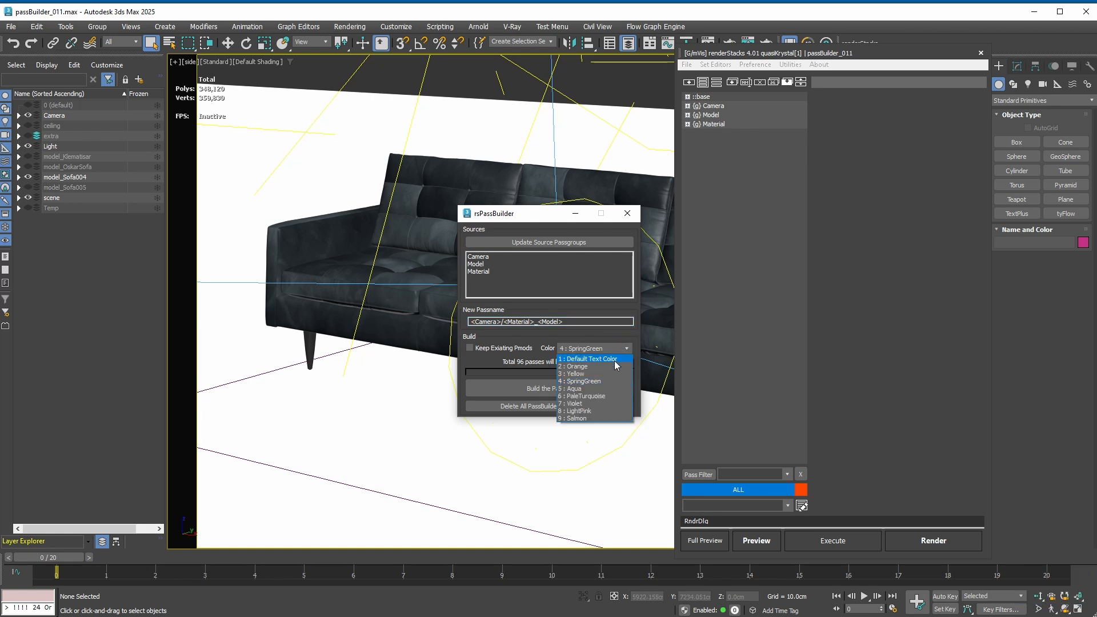
click(614, 365)
click(600, 390)
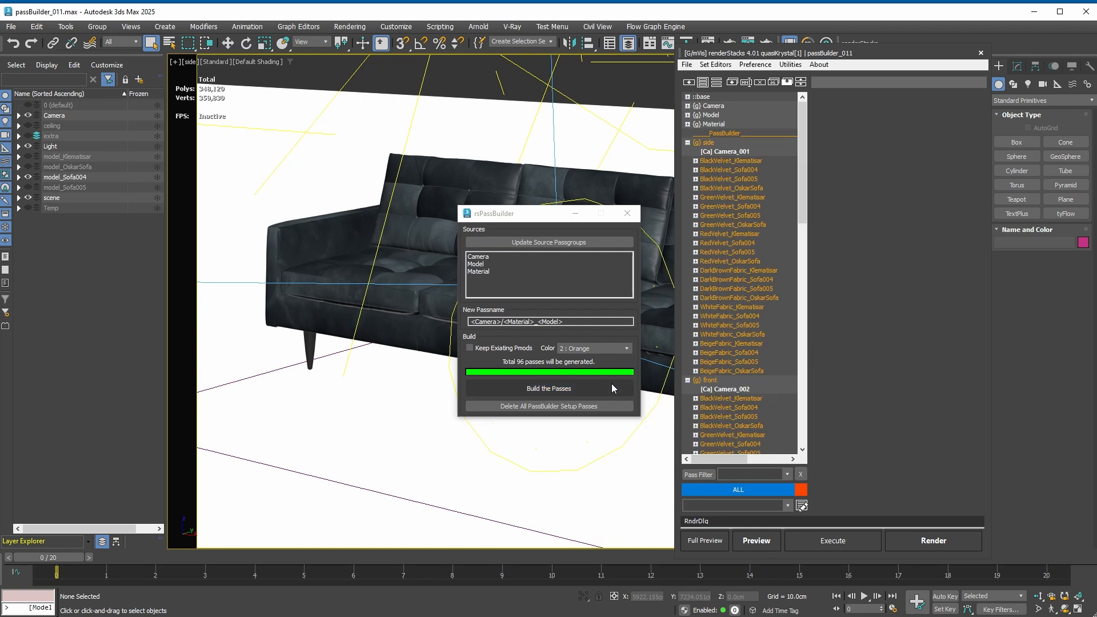
Collapse the newly built side, front, detail and iso pass groups.
click(689, 142)
click(688, 152)
click(688, 161)
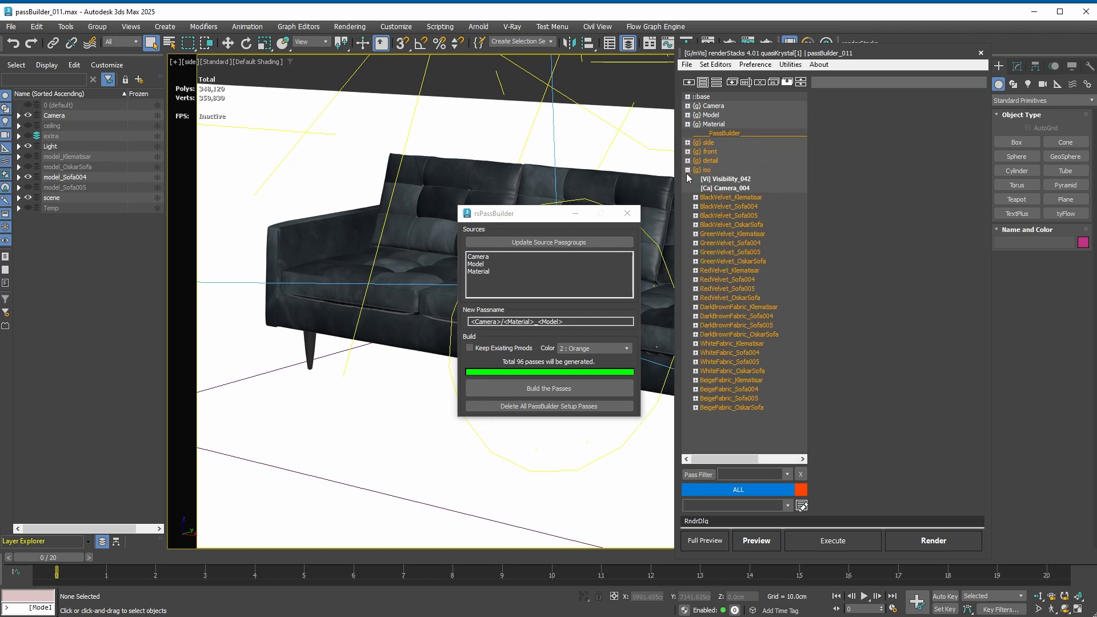
click(689, 171)
Generate a render batch for the side, front, detail and iso groups and run rsRender_passBuilder_011_2024_1231_124505.bat.
click(718, 144)
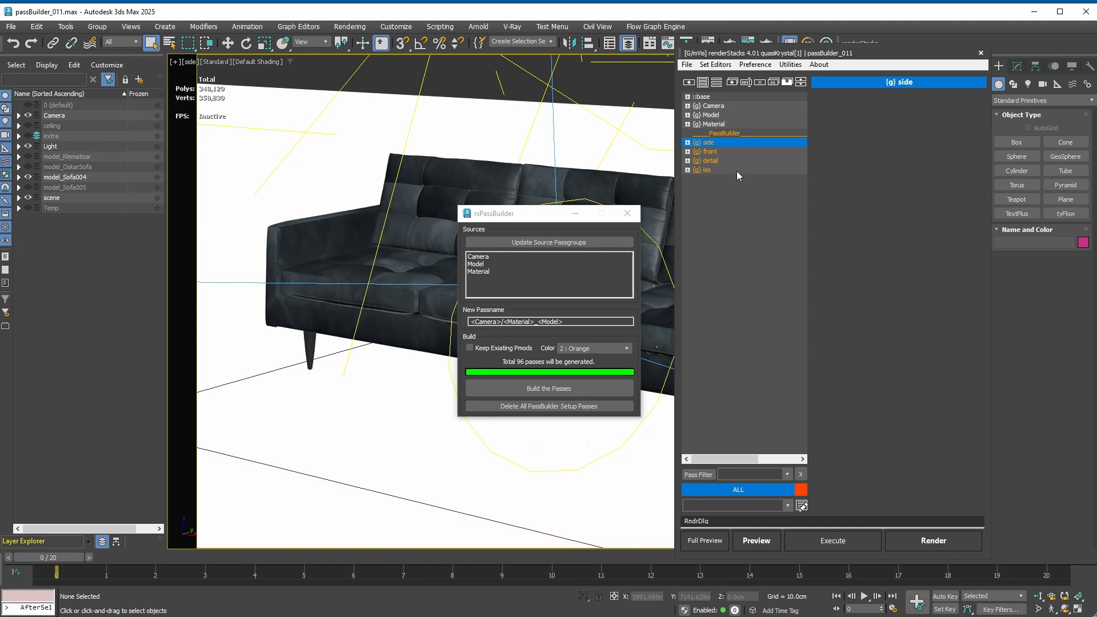
shift+click(736, 171)
click(931, 542)
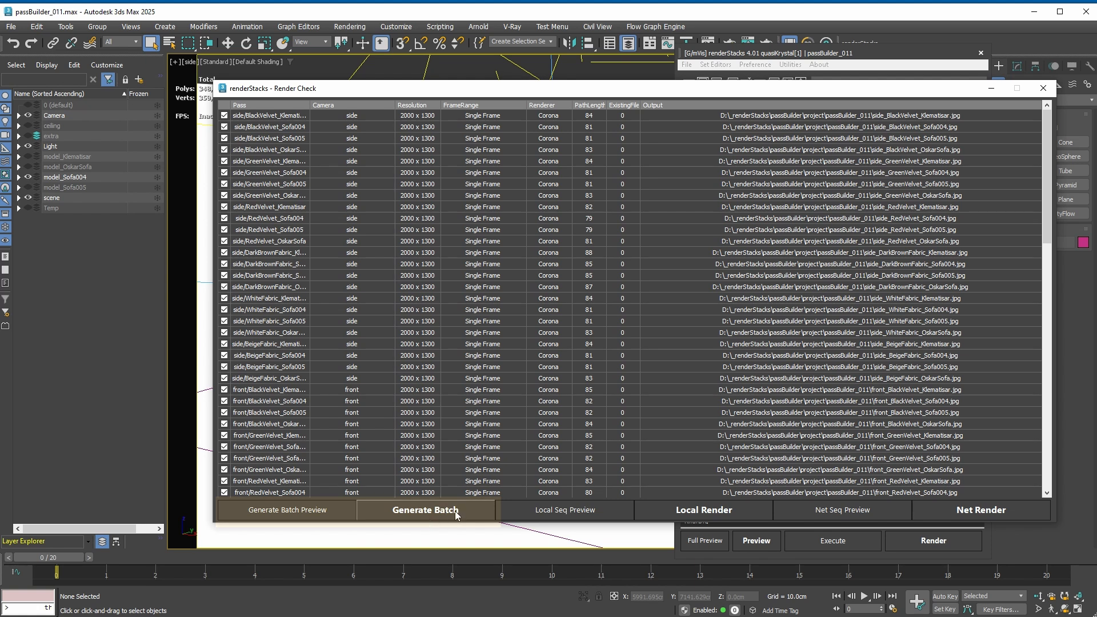
click(456, 510)
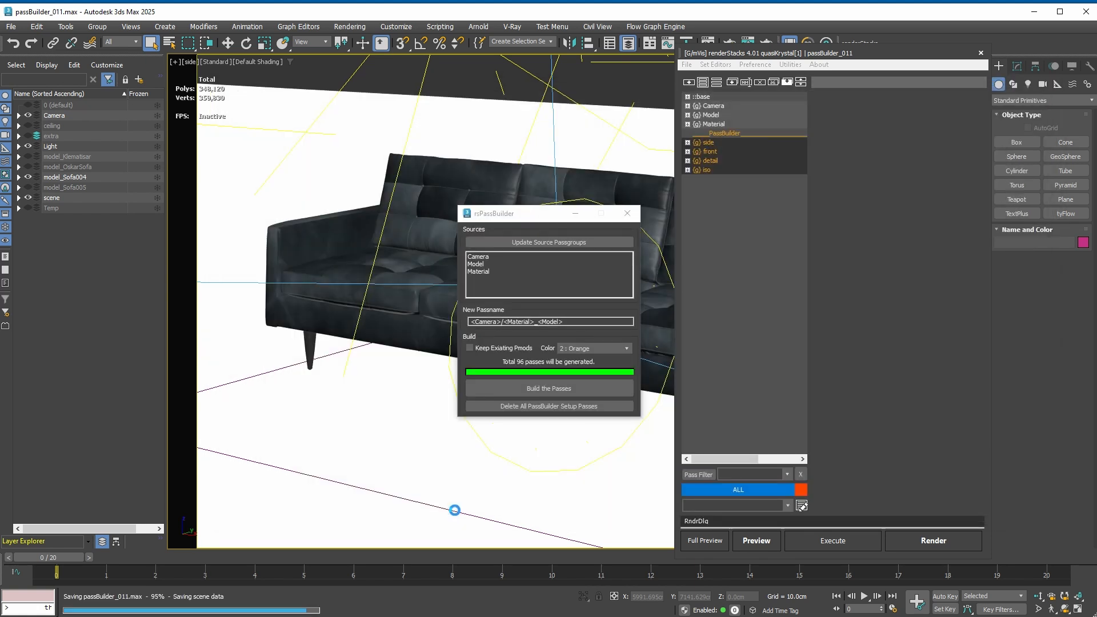
double_click(524, 459)
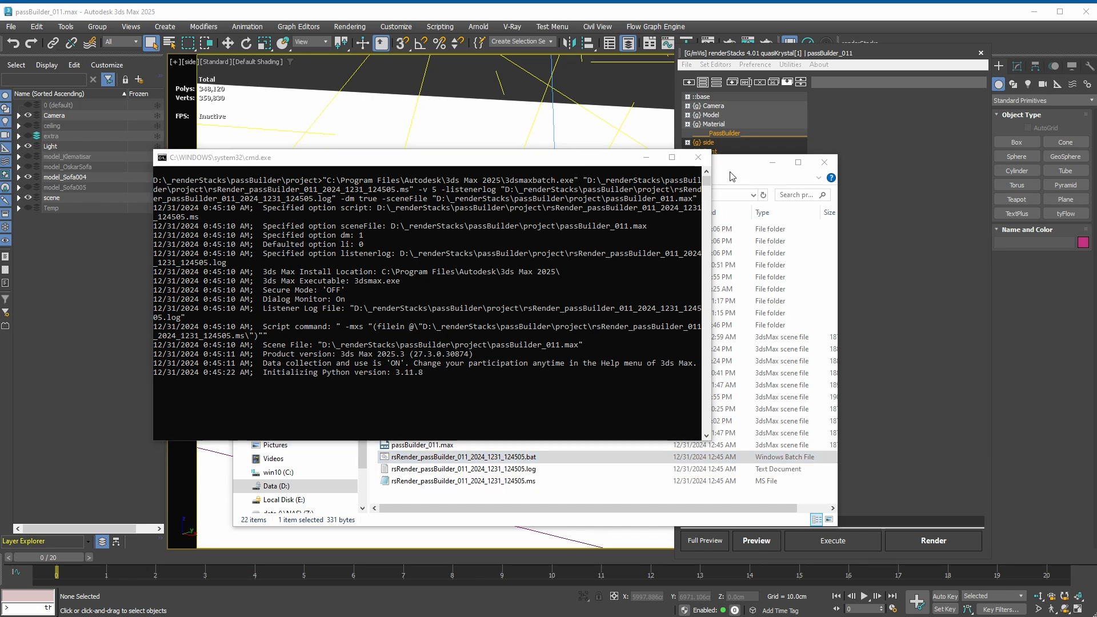
Open rsRender_passBuilder_011_2024_1231_124505.log to examine the batch render's progress, and close it.
drag(730, 169, 943, 133)
click(732, 432)
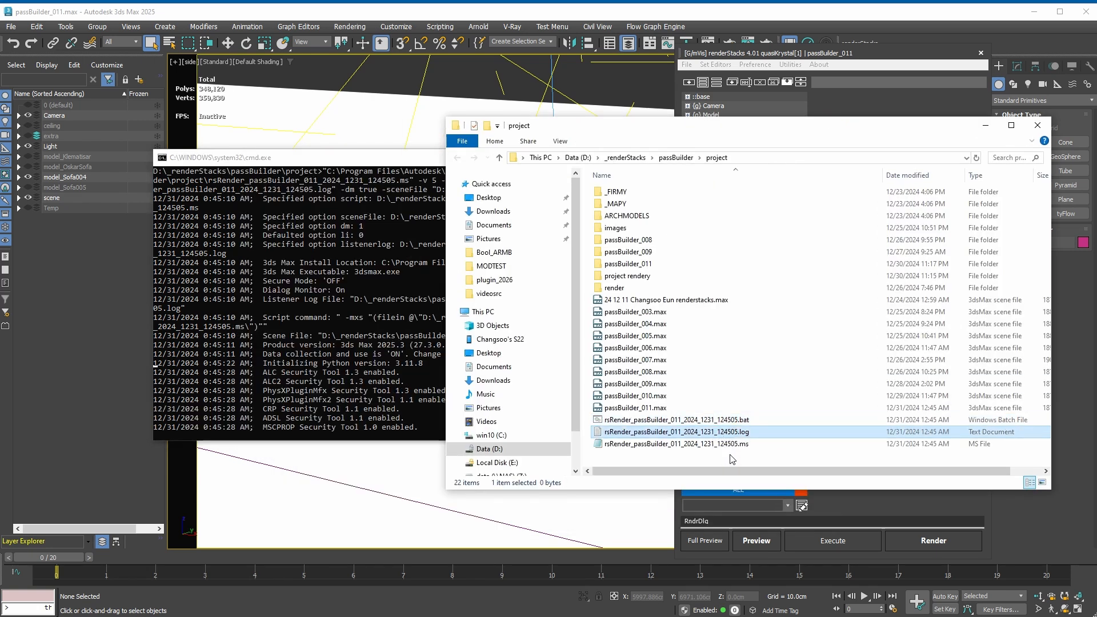
key(Return)
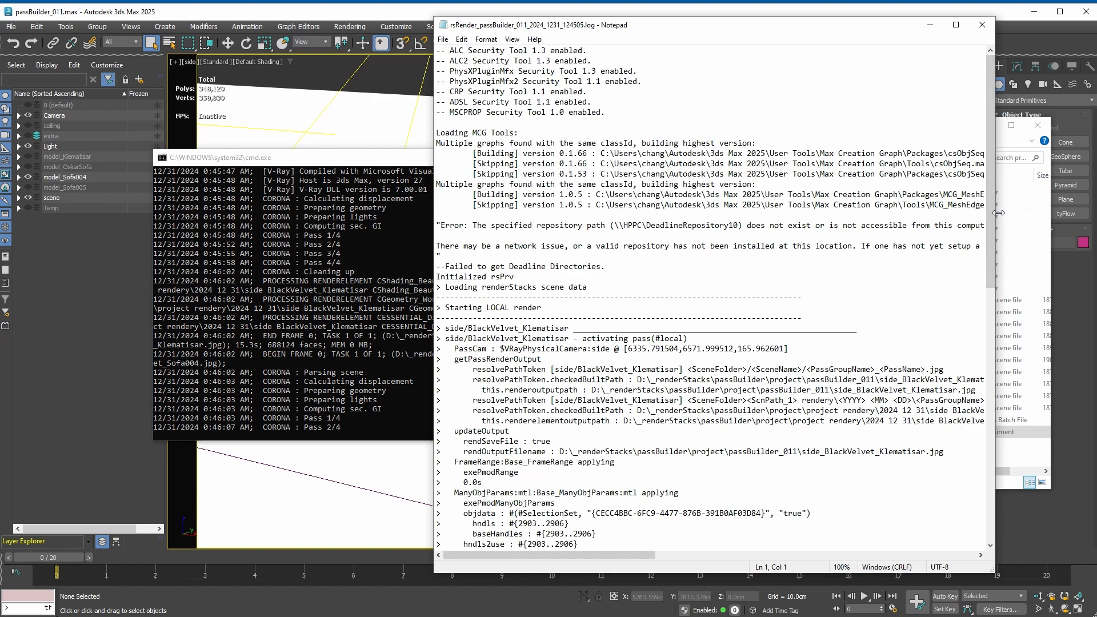
drag(990, 230, 990, 187)
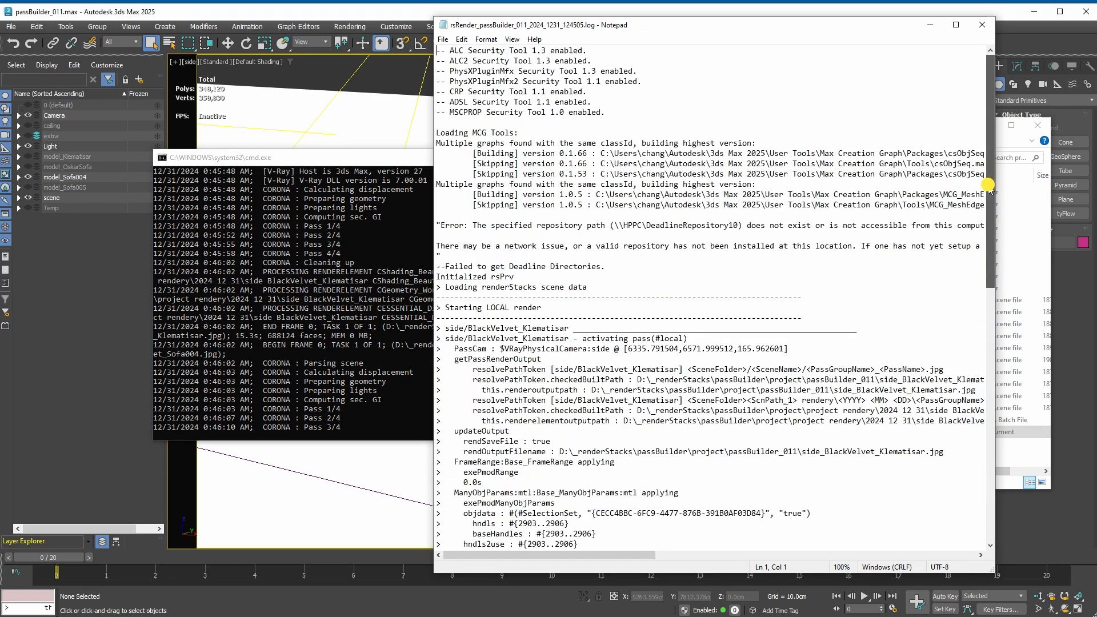
click(983, 30)
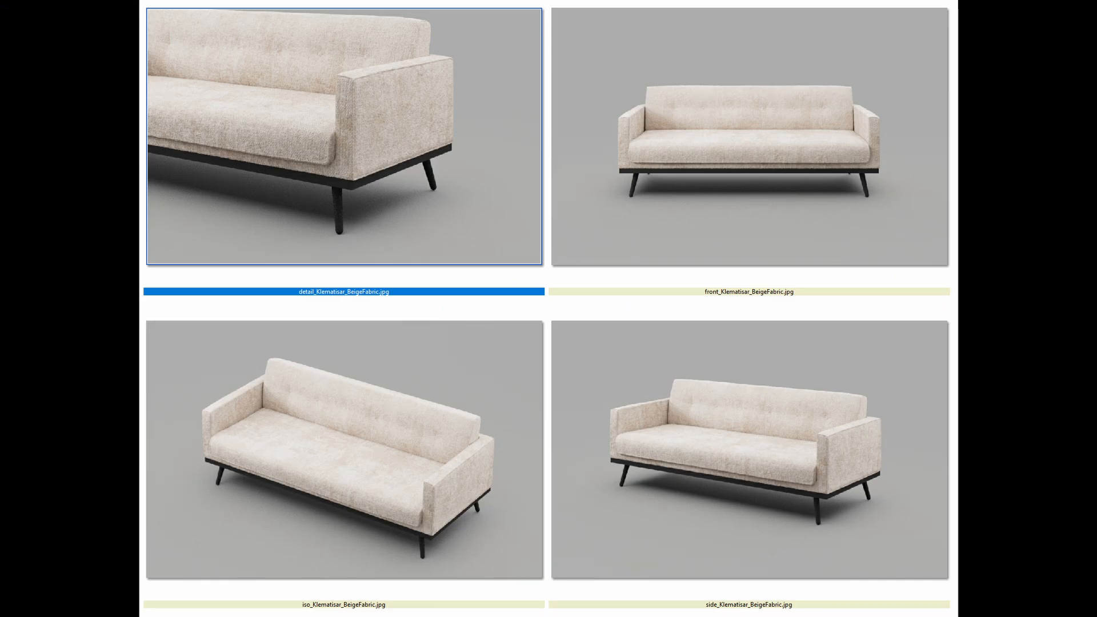